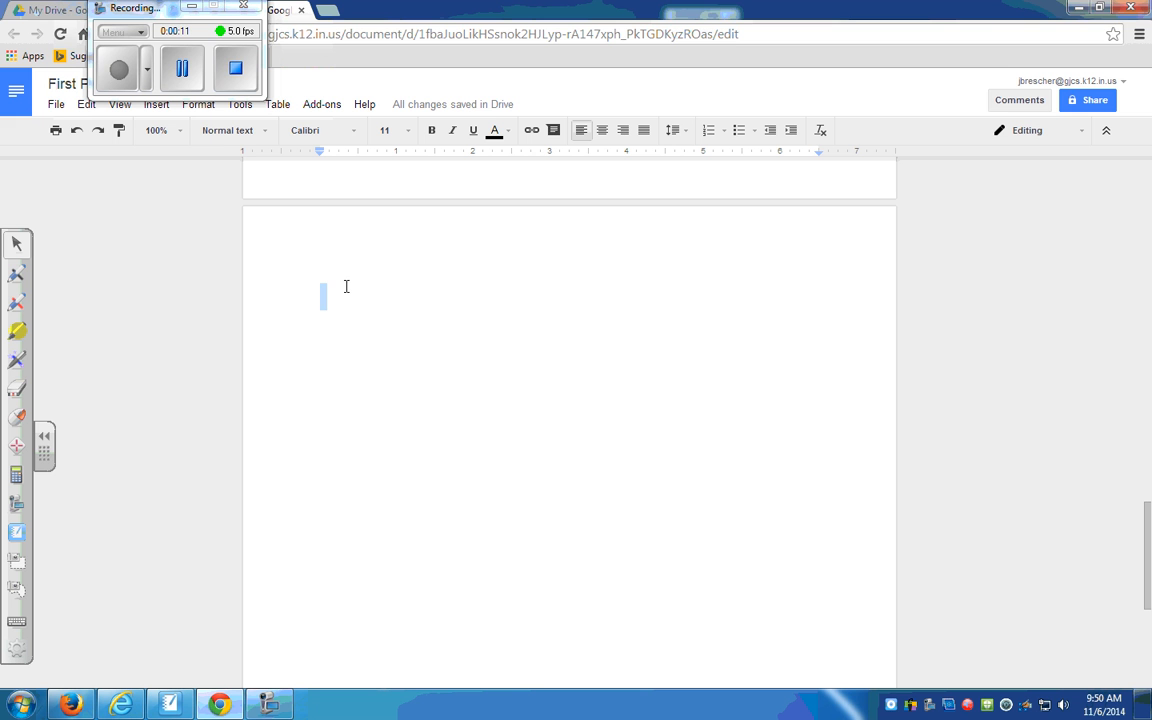
Step: Enter the title "Popcorn" on the blank page and start a new line below it
type("Po")
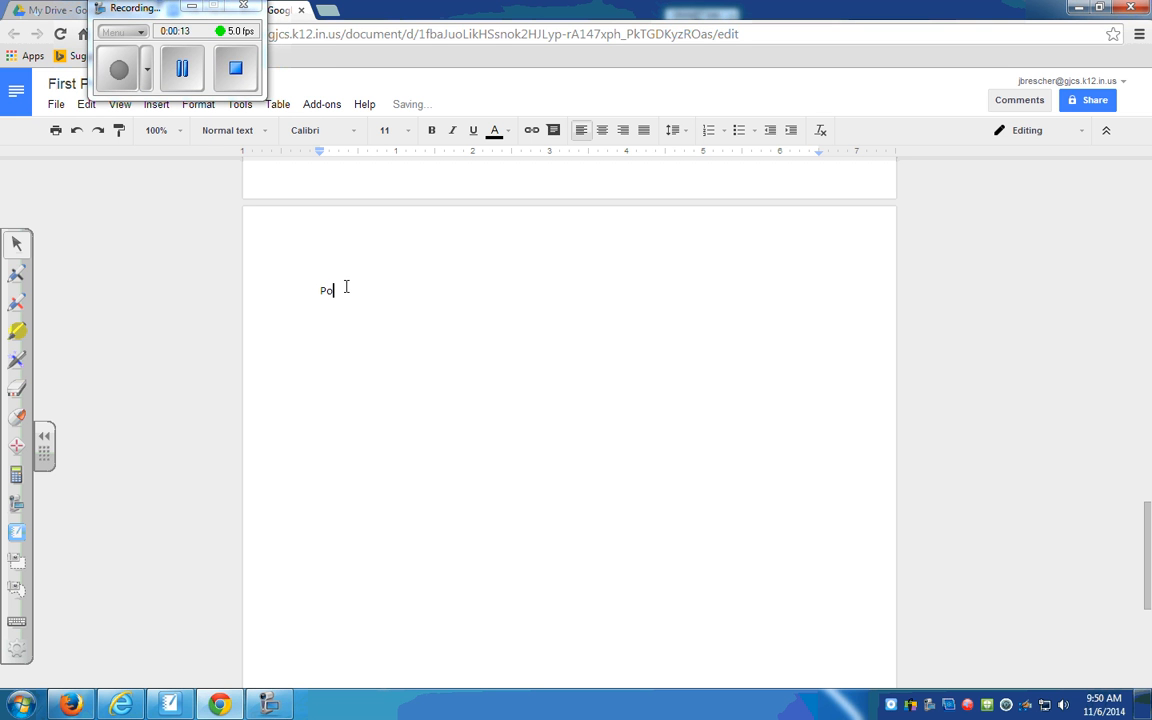
type("pcorn")
key("Return")
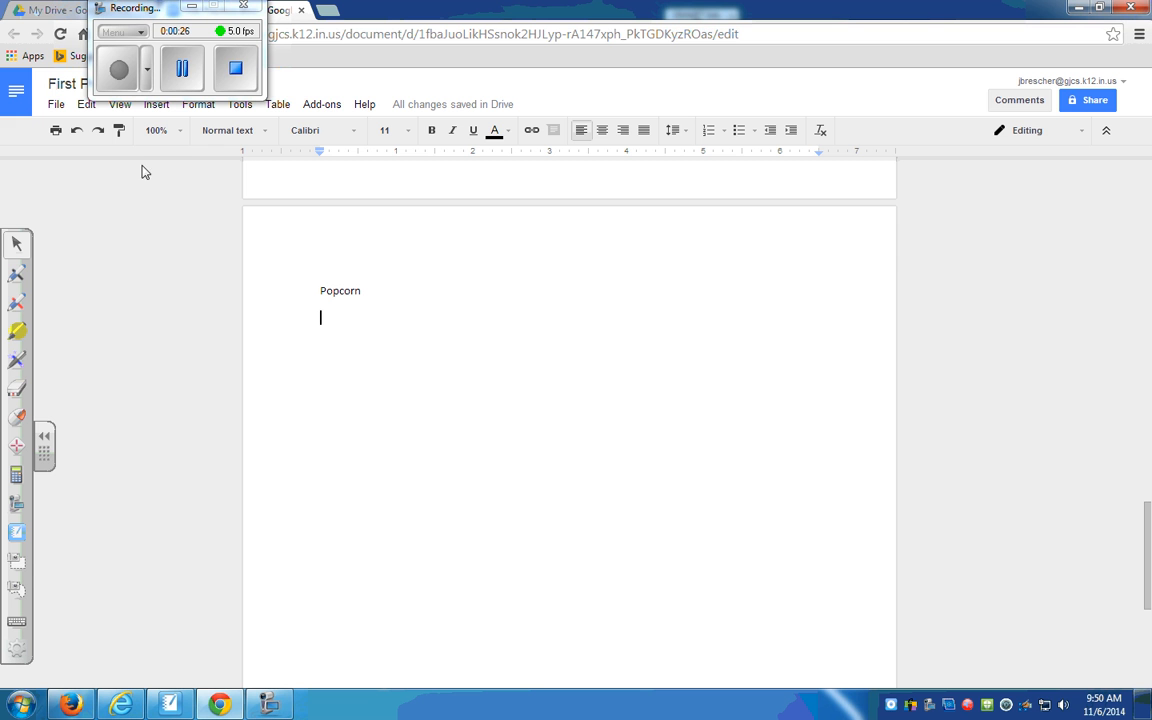
Step: Open the bibliography manager of the EasyBib Bibliography Creator add-on
left_click(322, 105)
mouse_move(337, 128)
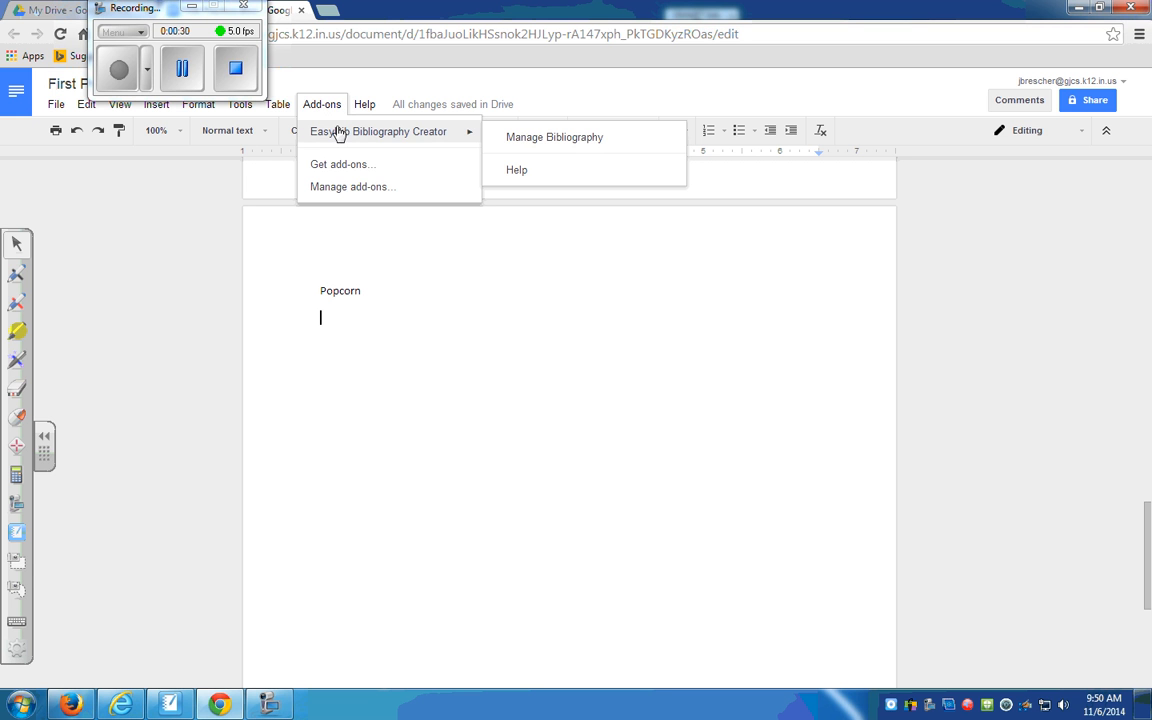
left_click(535, 141)
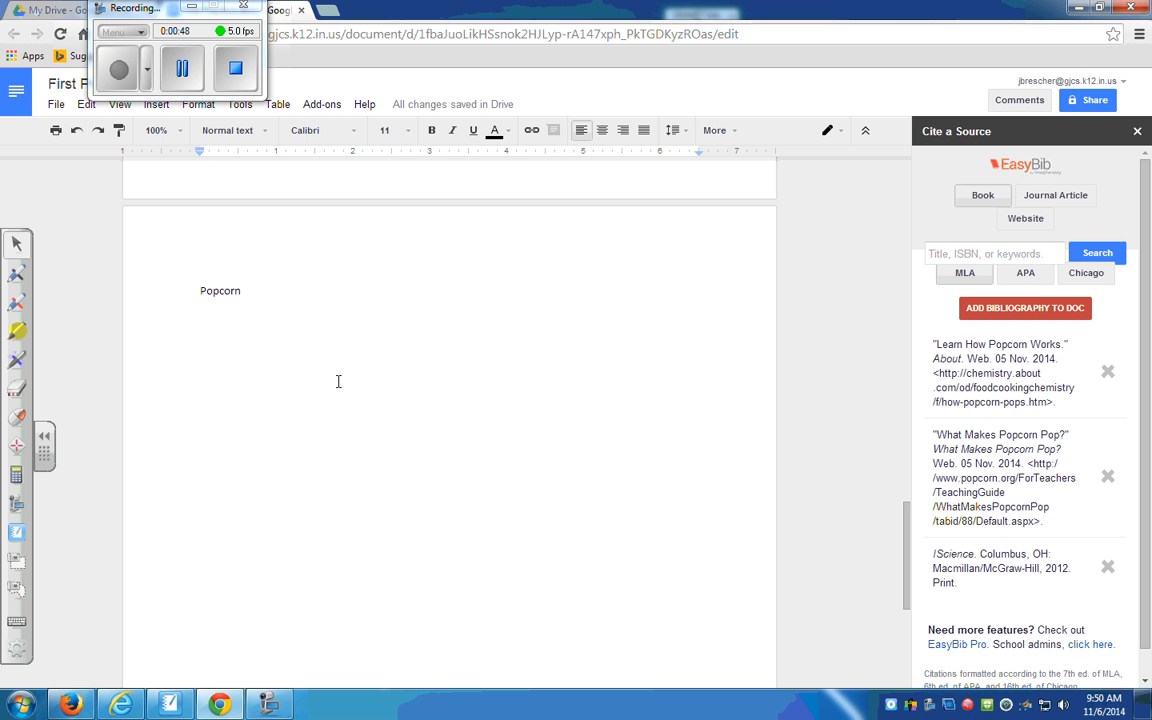
Step: Copy the first two sentences about molecules from the previous page's paragraph, paste them below the Popcorn title and indent the first line
scroll(338, 381, "up", 8)
scroll(338, 381, "down", 4)
scroll(350, 350, "up", 1)
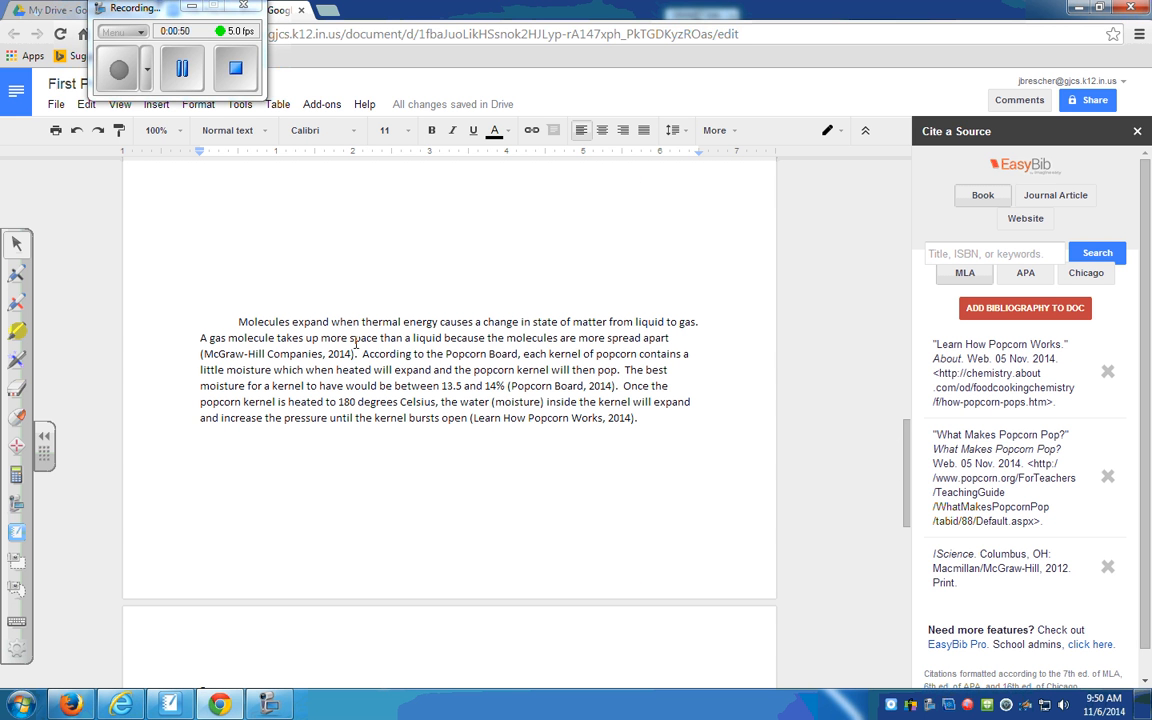
left_click_drag(670, 338, 237, 321)
right_click(250, 330)
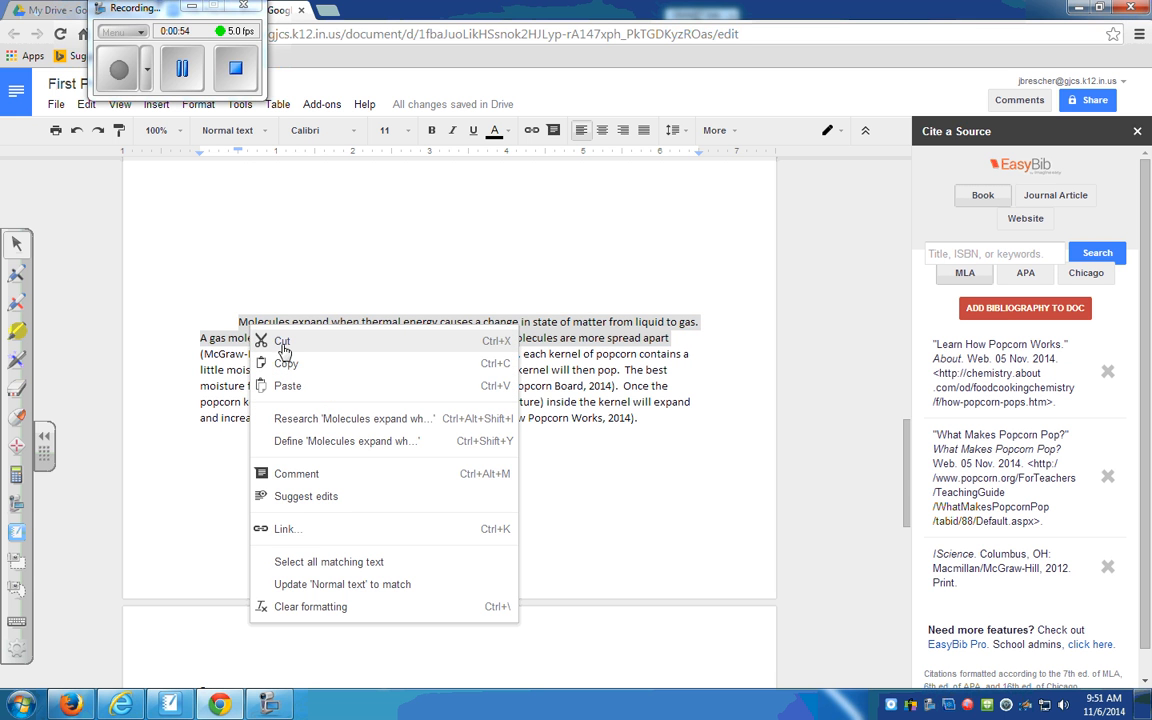
left_click(285, 363)
scroll(285, 437, "down", 4)
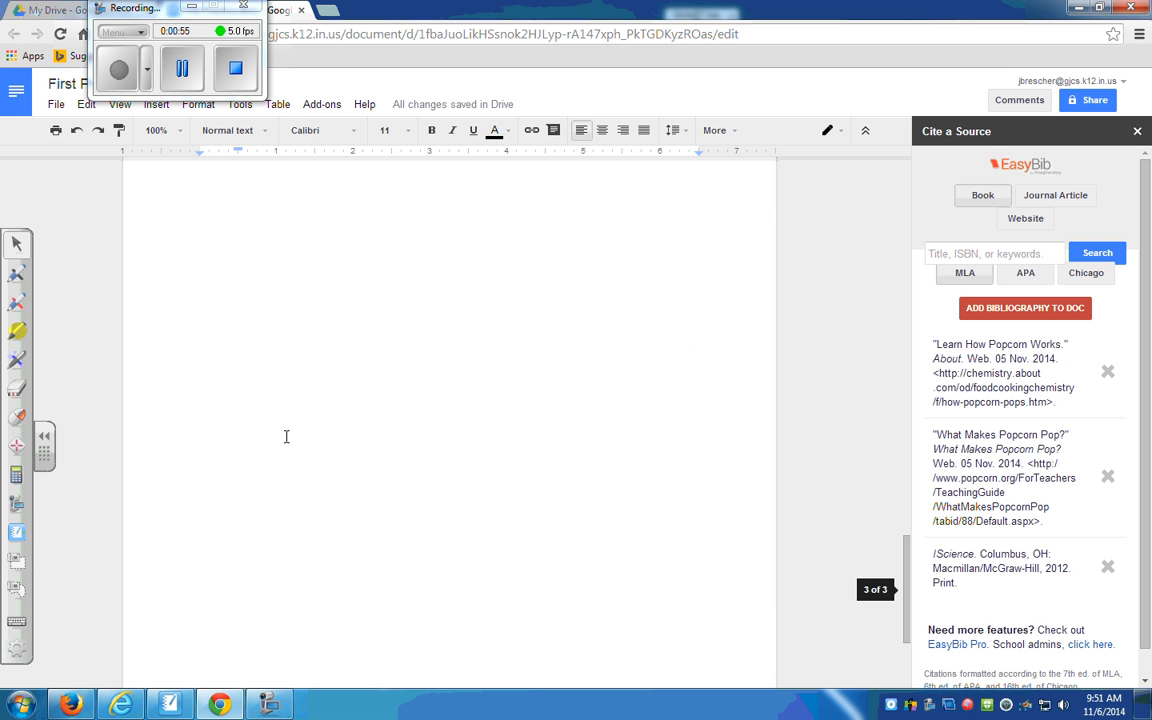
left_click(232, 339)
right_click(232, 341)
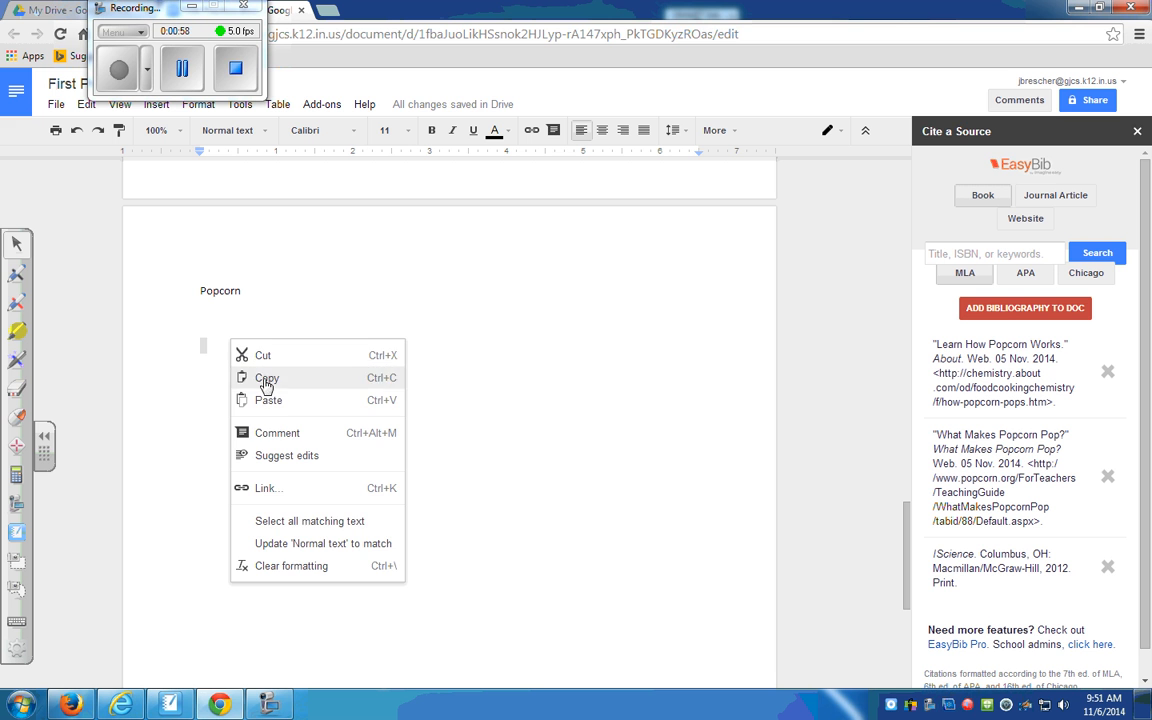
left_click(268, 401)
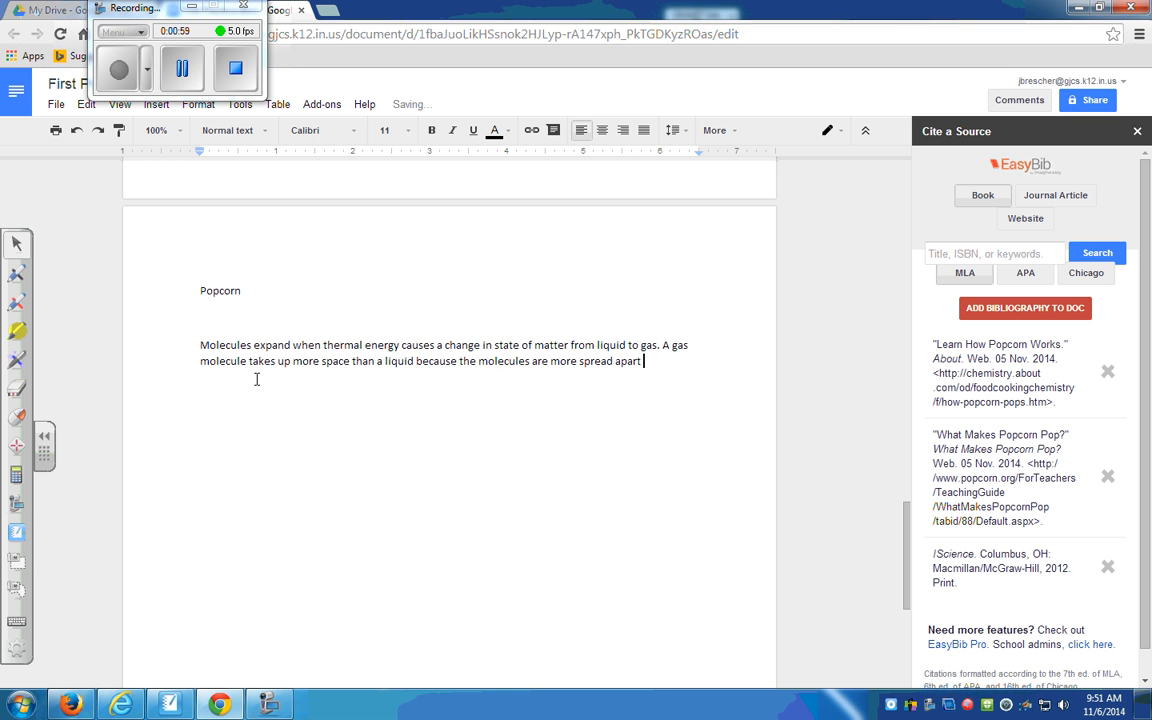
left_click(198, 345)
key("Tab")
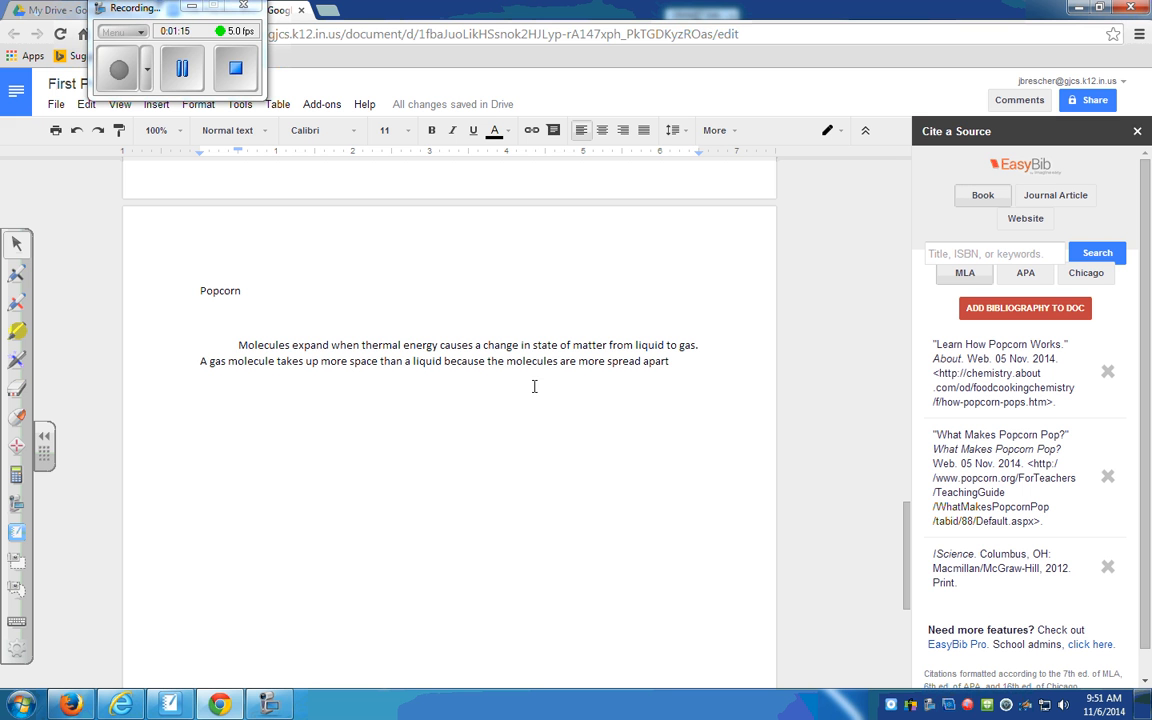
Step: Add the in-text citation "(McGraw-Hill Company, 2012)." at the end of the pasted sentences
left_click(676, 364)
type("(M")
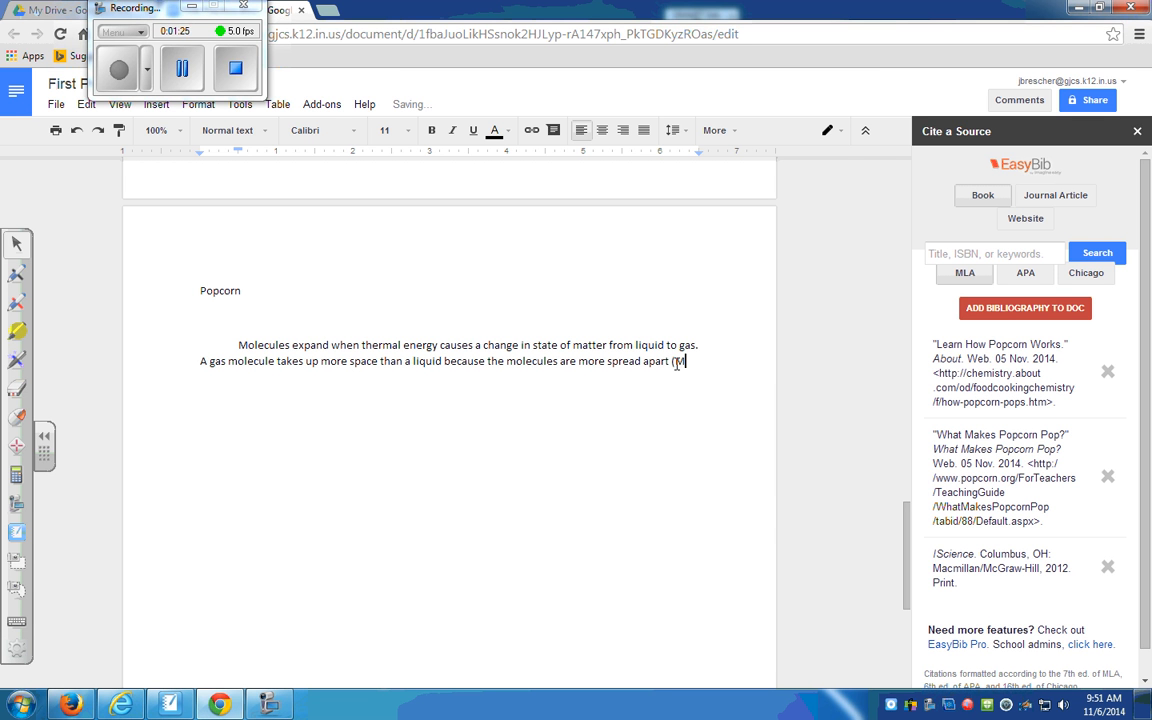
type("cGraw-Hill")
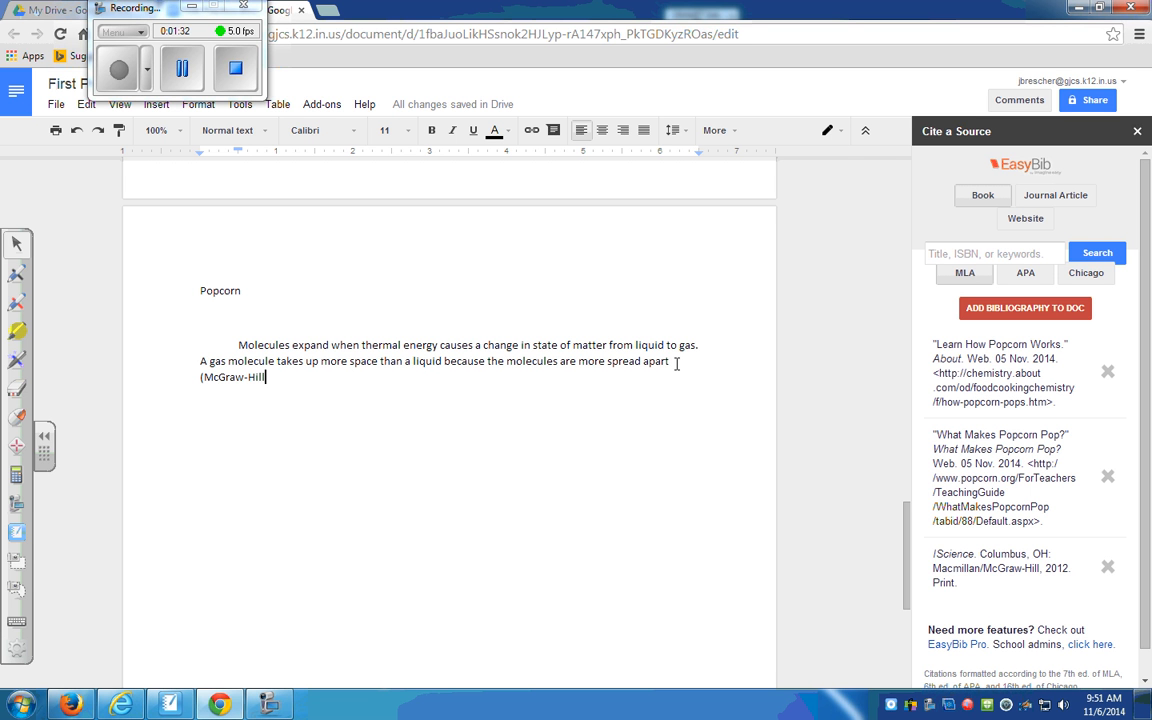
type(" Com")
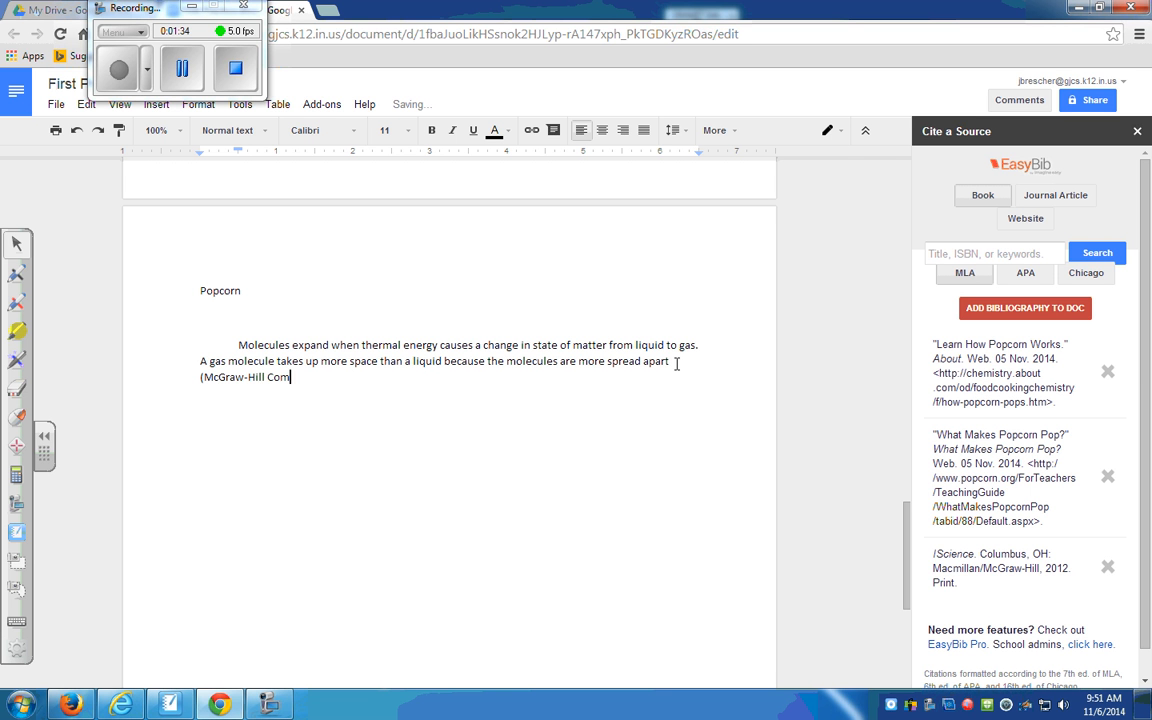
type("pany, 2012).")
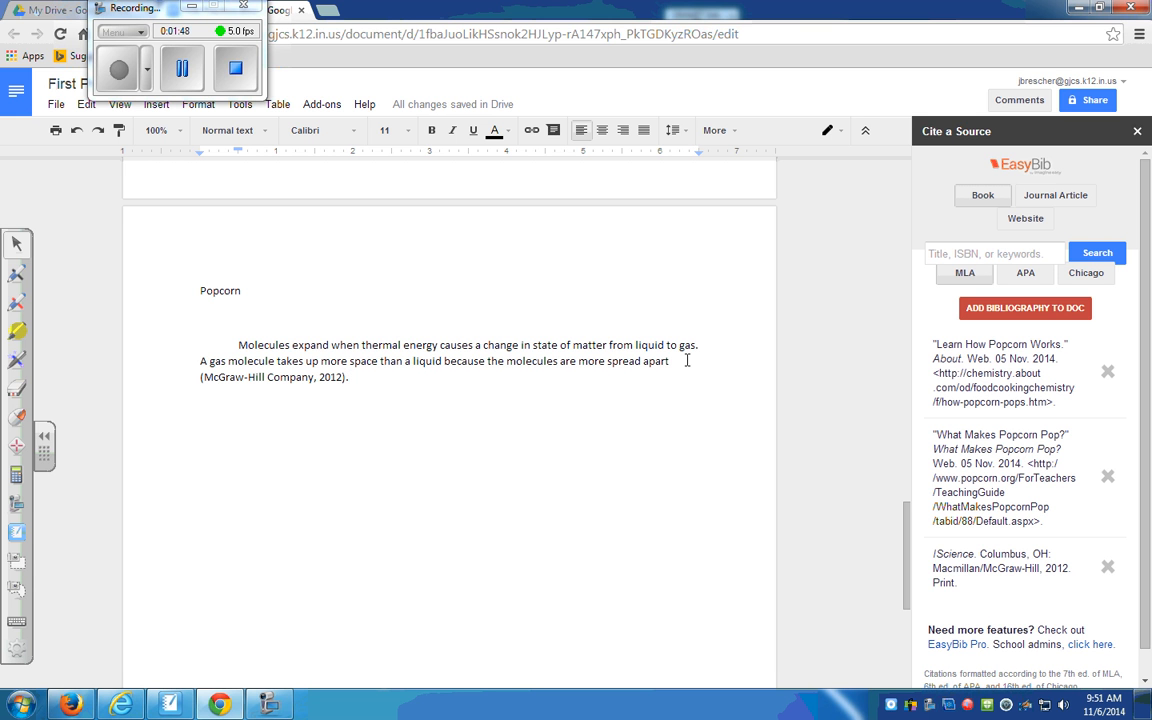
left_click_drag(669, 361, 240, 347)
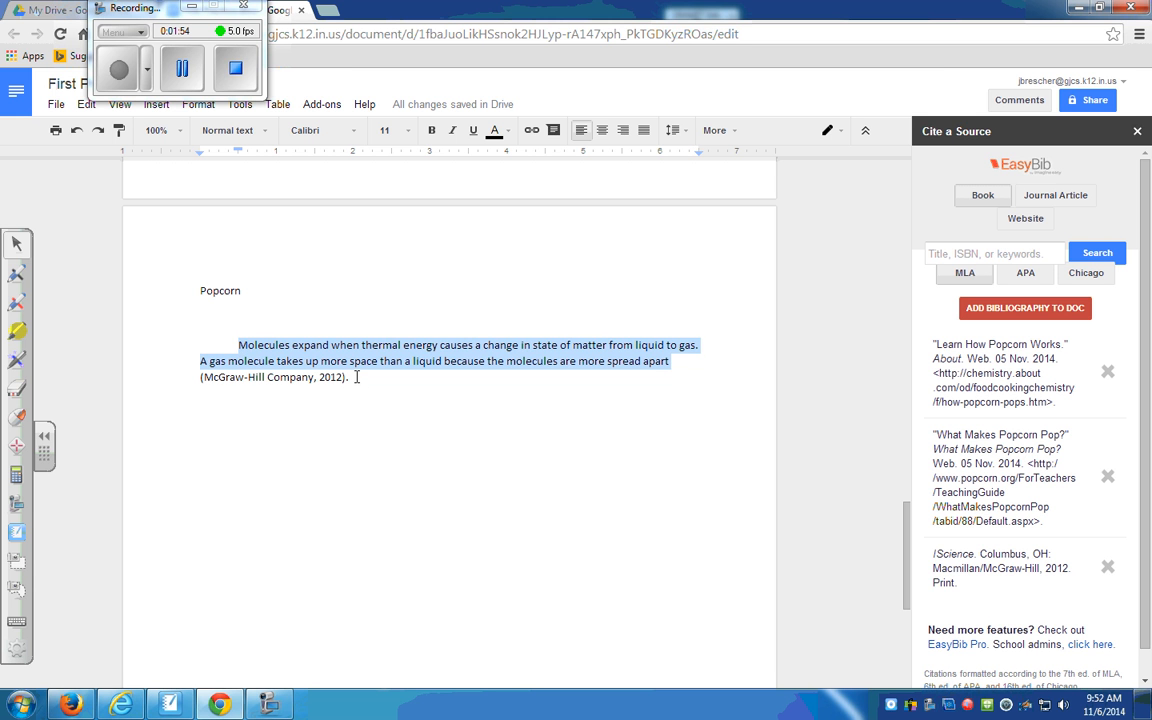
left_click_drag(356, 384, 203, 377)
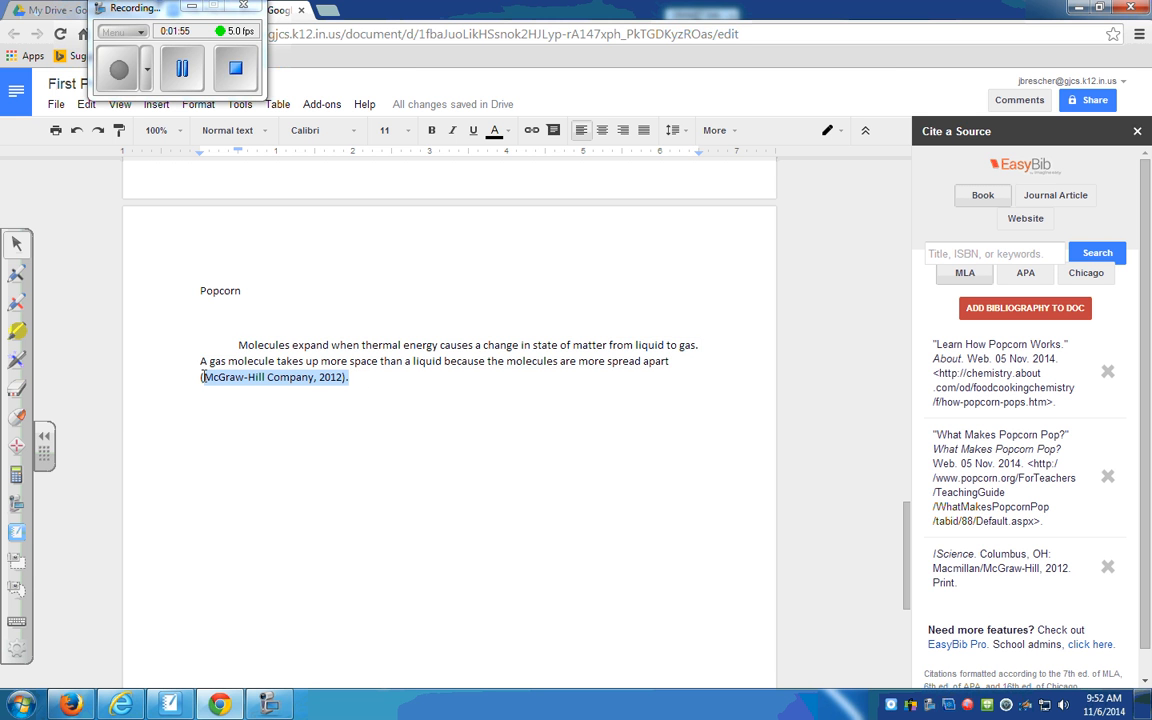
left_click(373, 390)
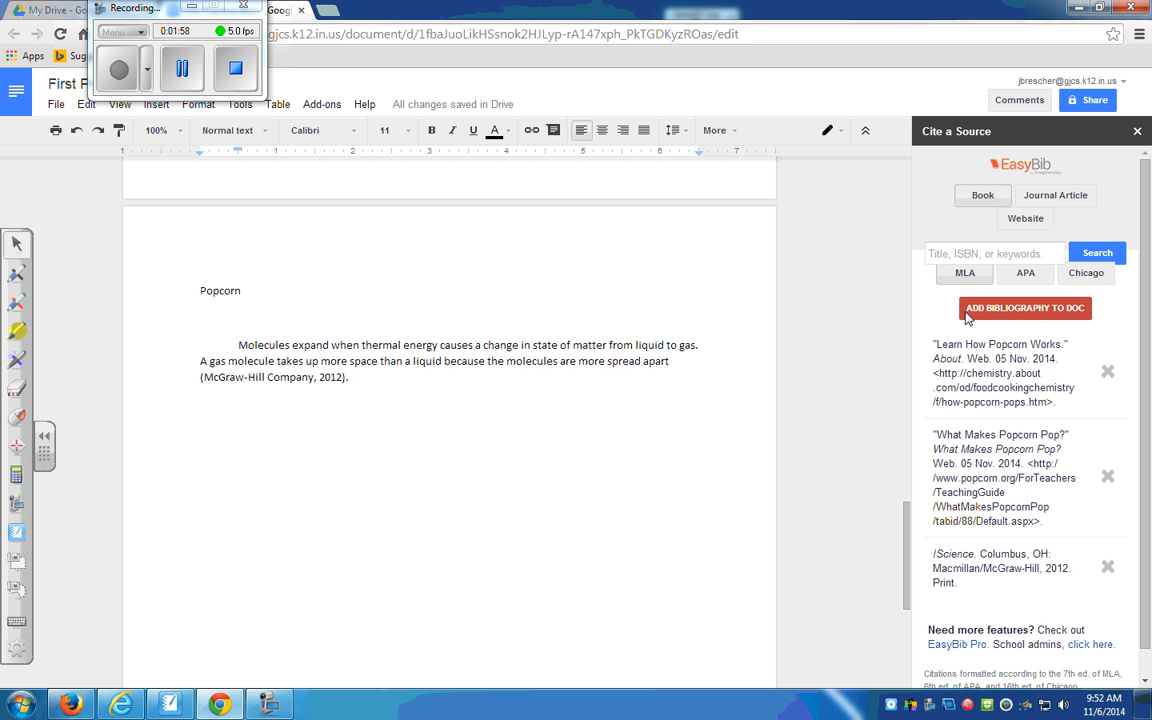
Step: Remove the iScience citation from the source list, then search books for "Grade 6 iscience" and select iScience by Macmillan/McGraw-Hill, 2012
left_click(1108, 568)
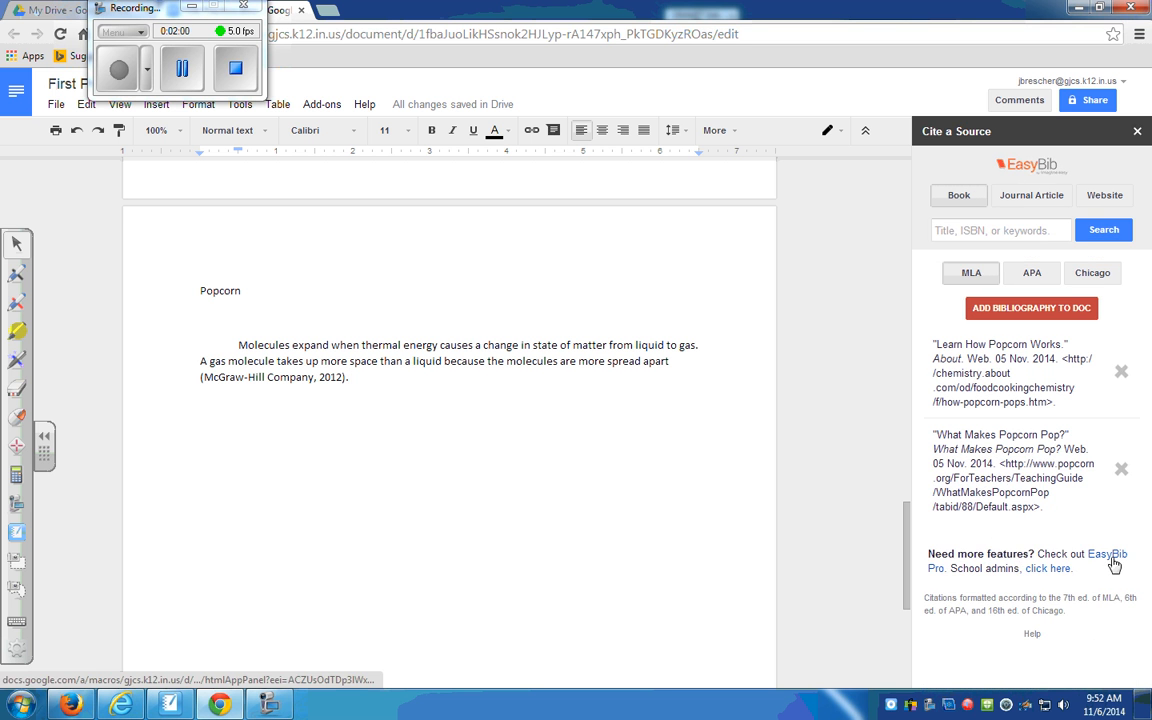
left_click(958, 235)
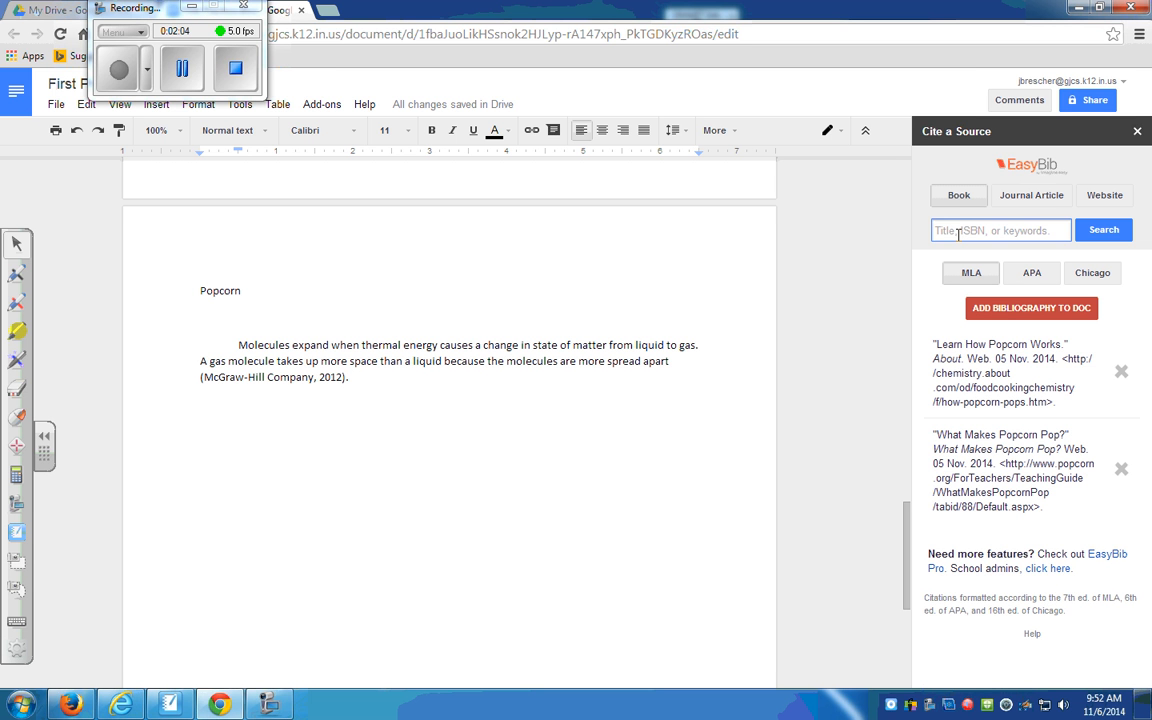
left_click(959, 201)
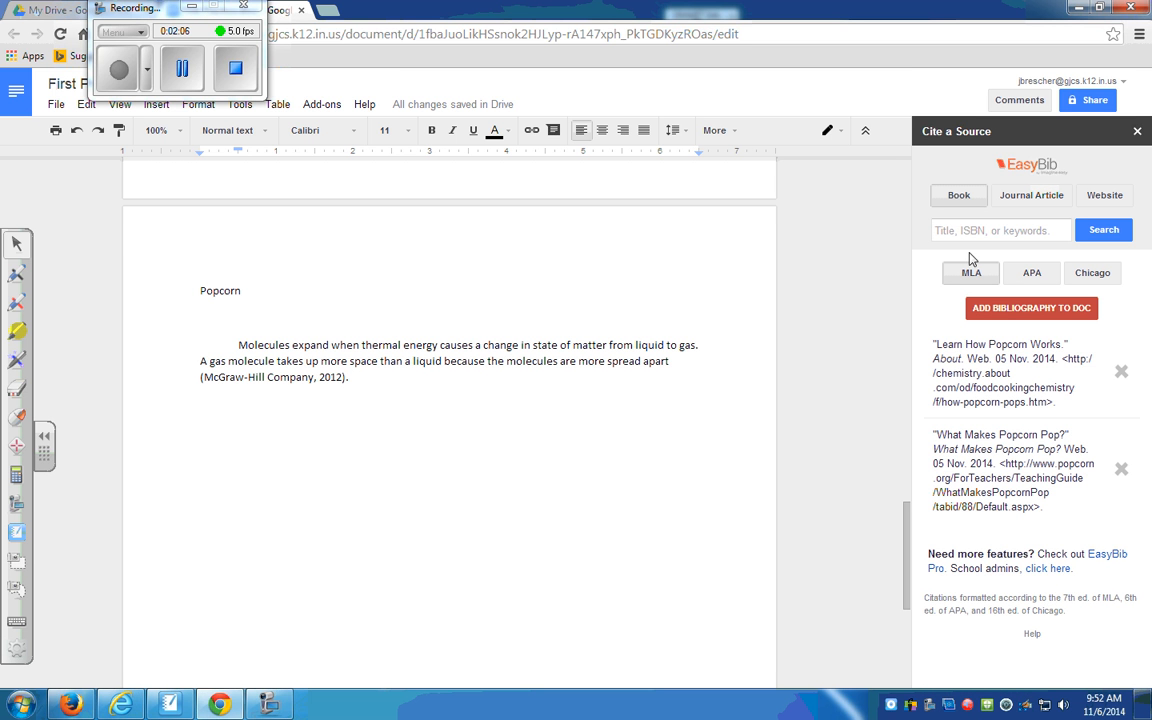
left_click(967, 236)
type("Grade")
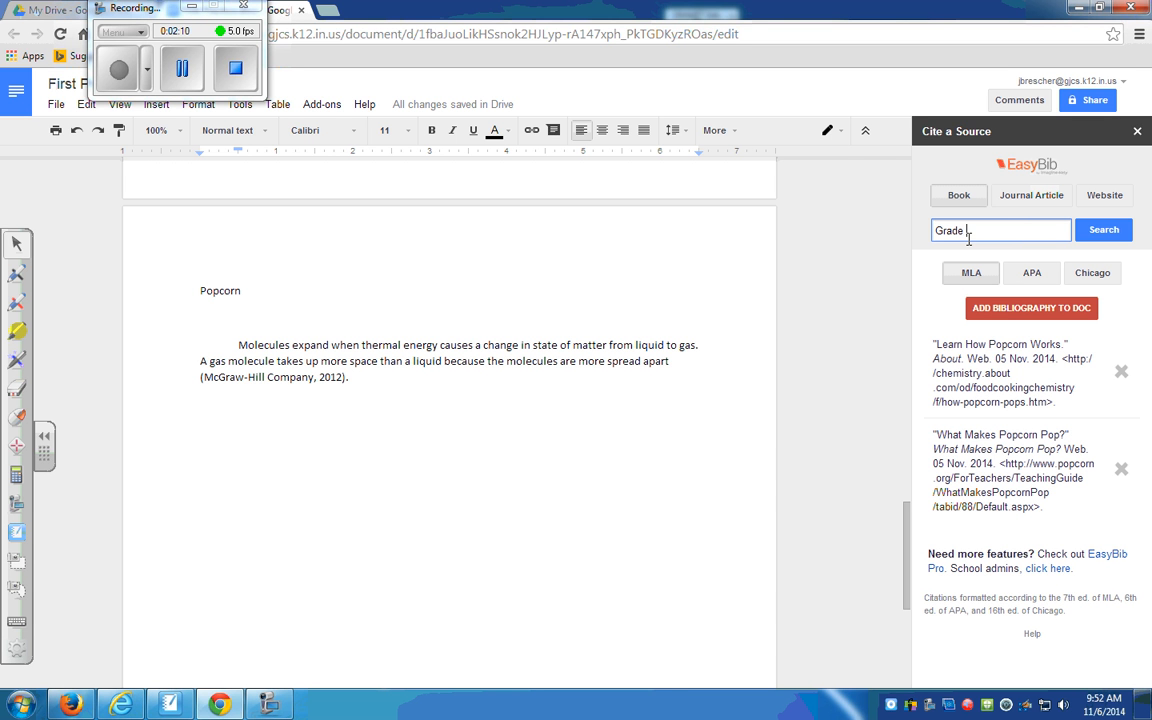
type(" 6 iscience")
left_click(1095, 232)
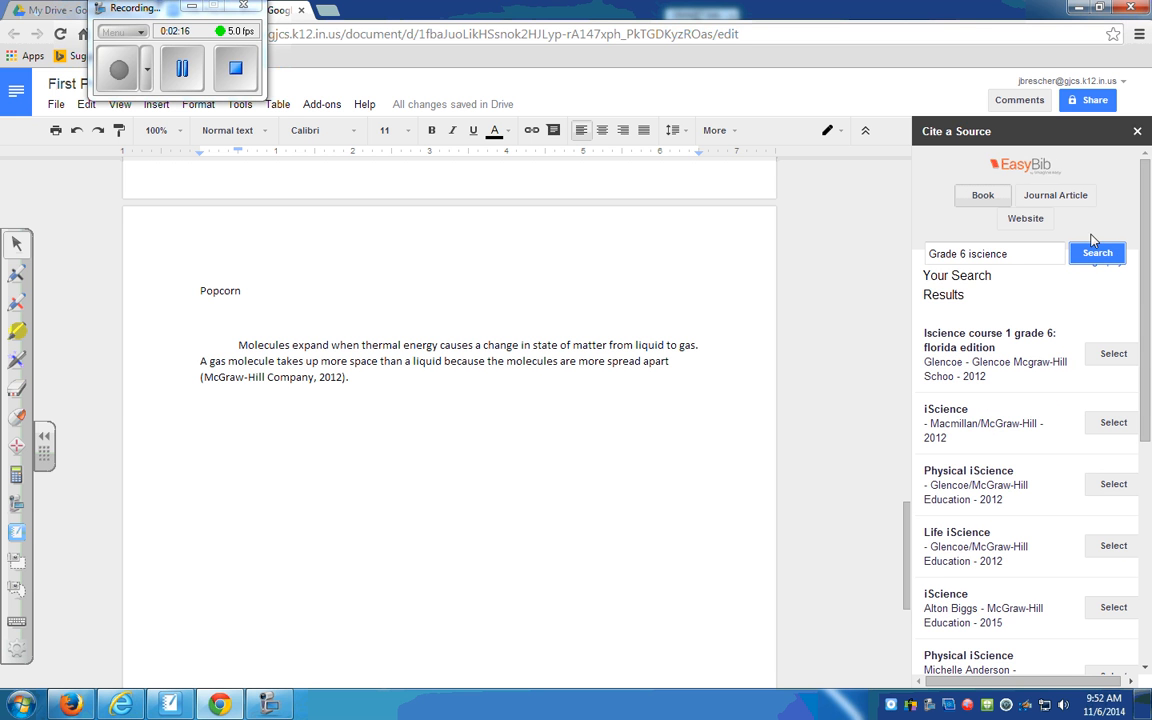
scroll(975, 360, "down", 1)
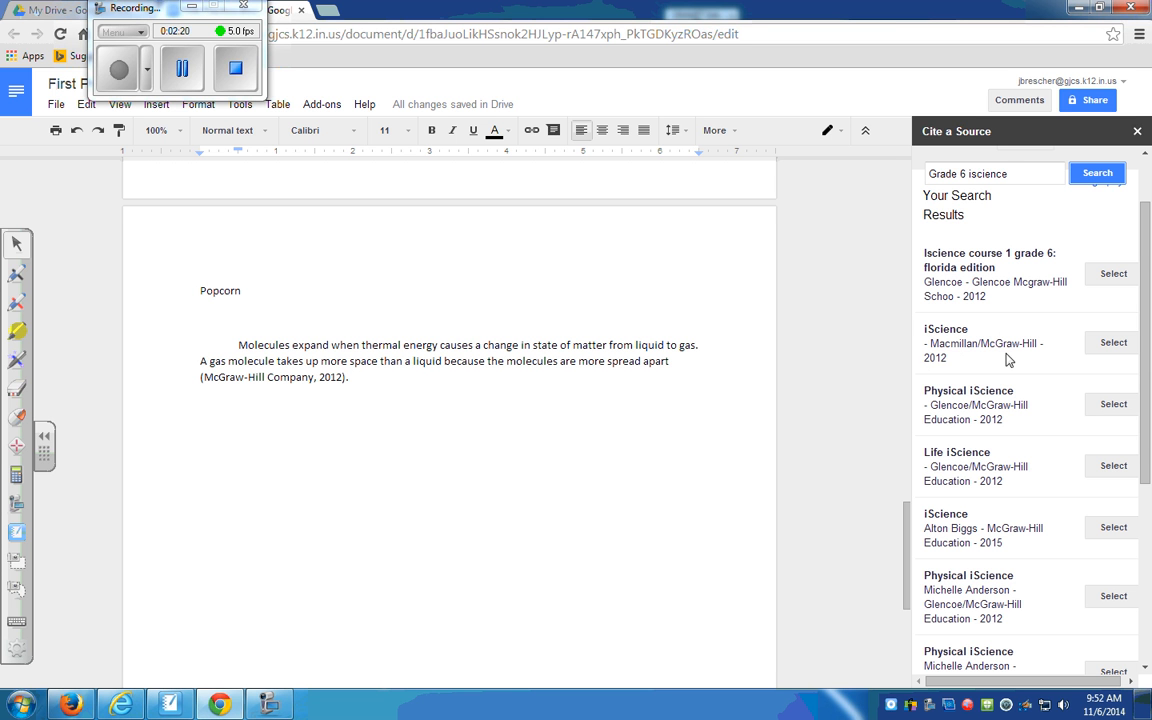
left_click(1116, 350)
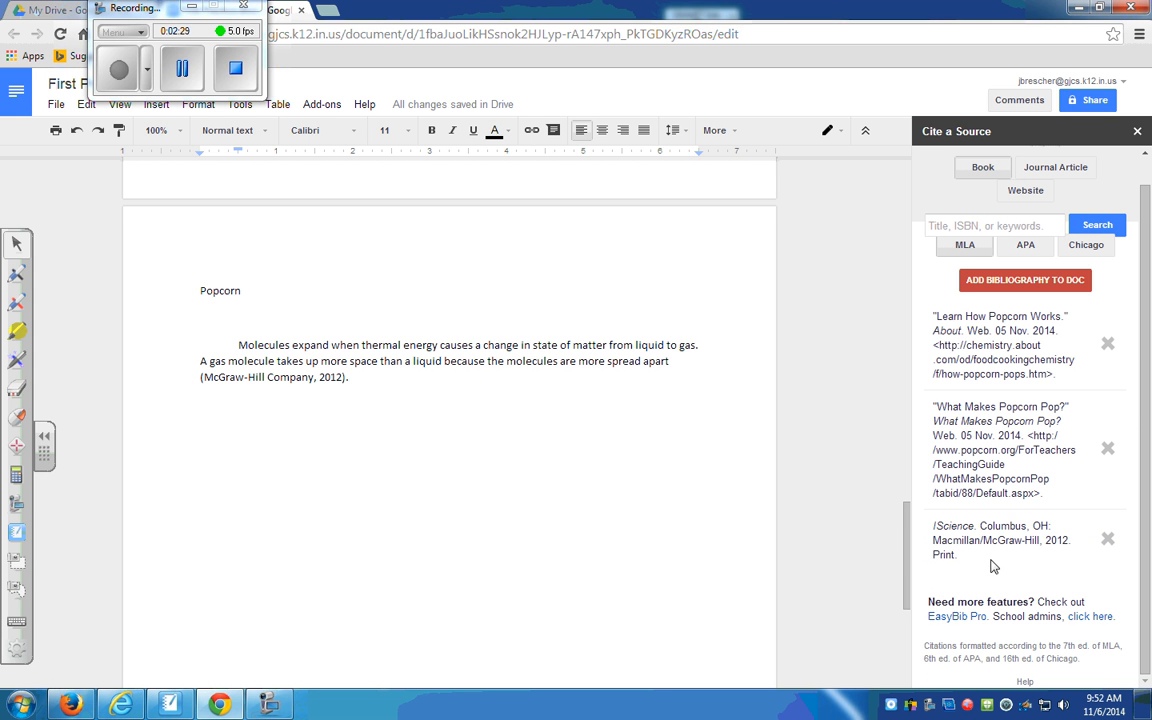
left_click_drag(958, 557, 932, 525)
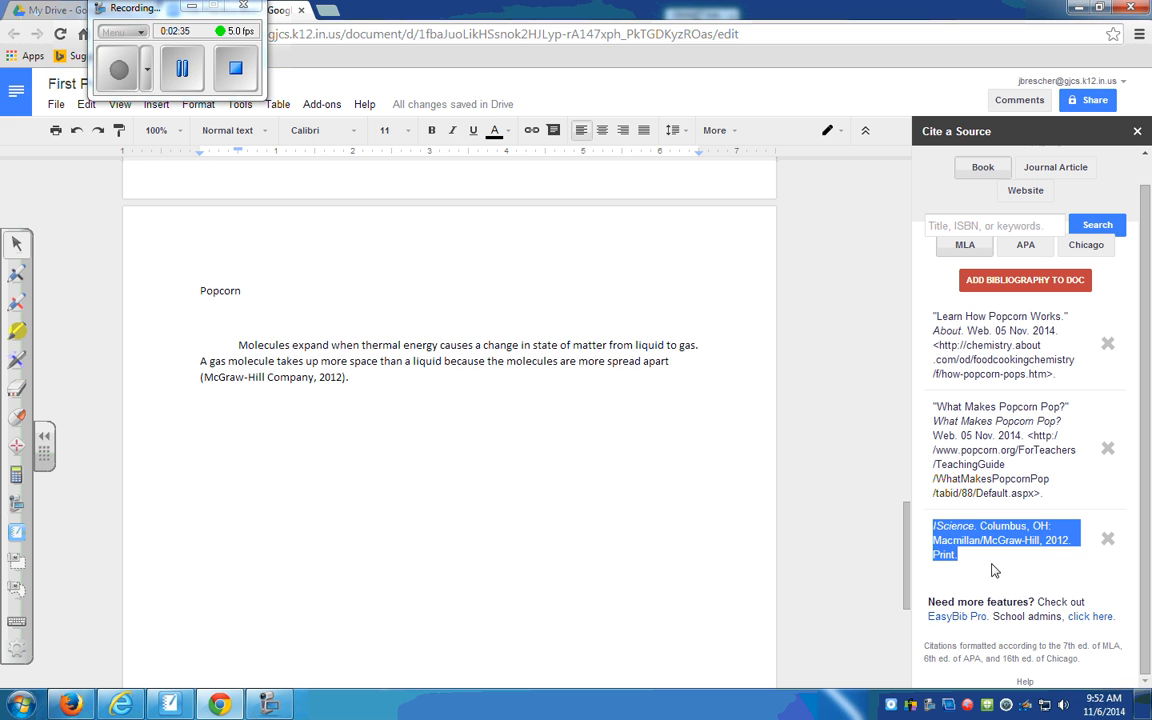
left_click(640, 531)
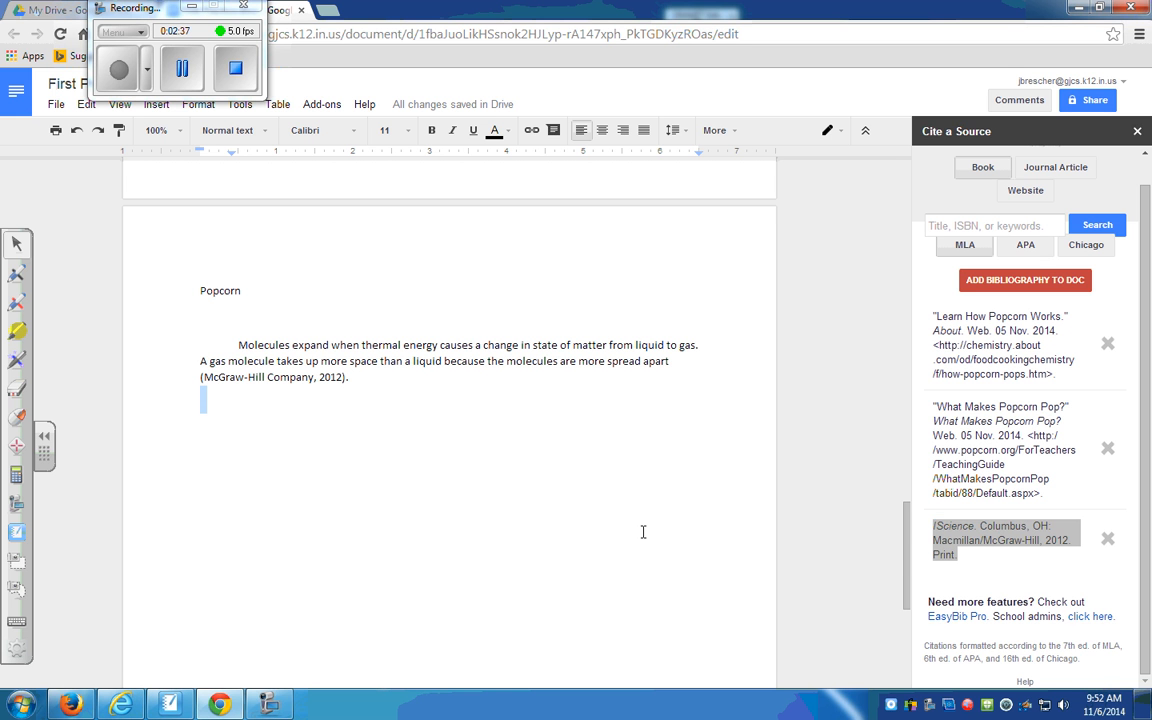
left_click(333, 440)
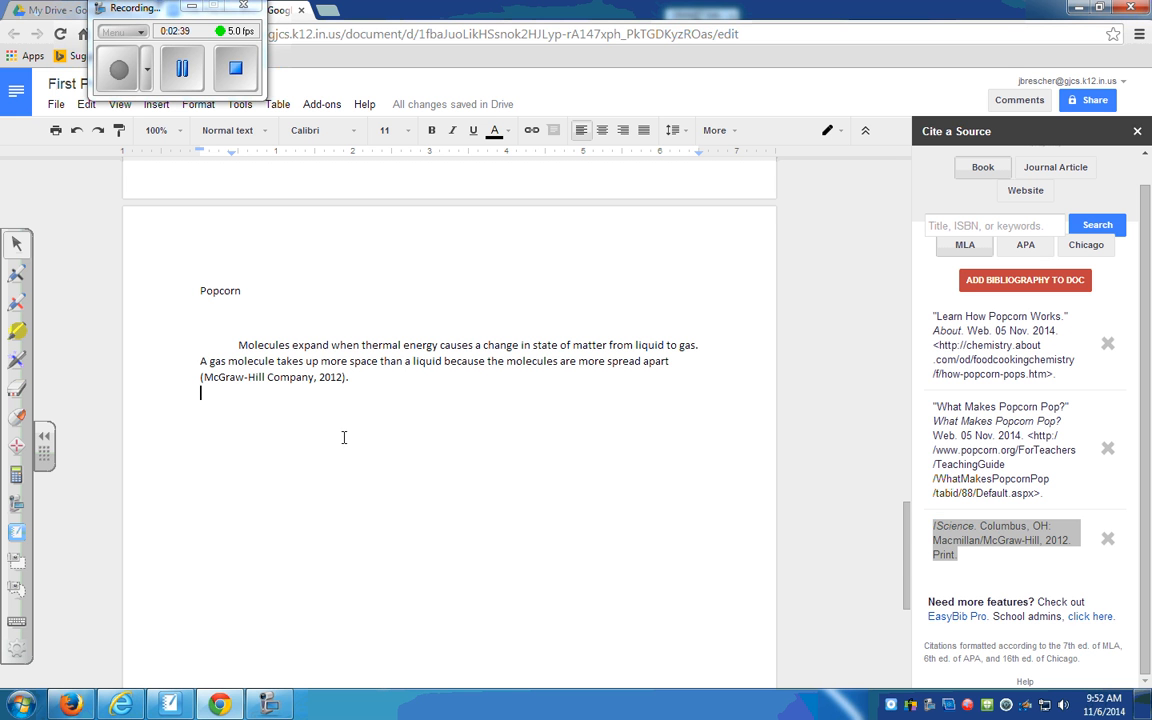
Step: Search the web for "How does Popcorn pop" in a new browser tab
left_click(330, 10)
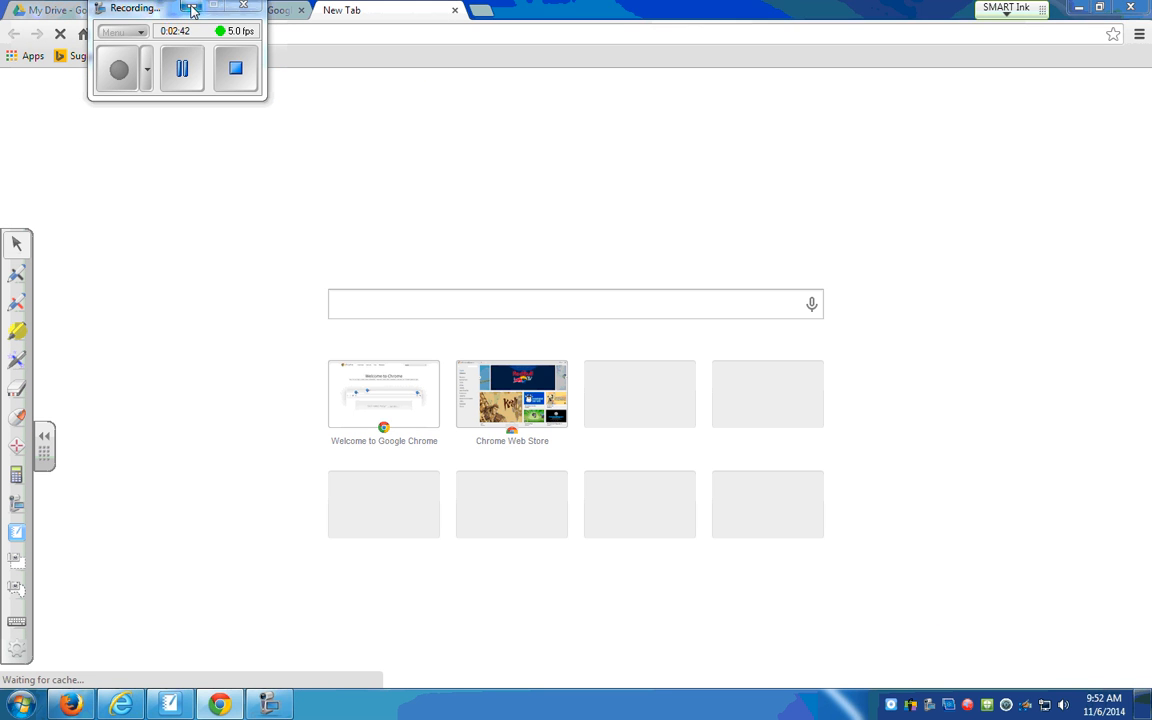
left_click(386, 305)
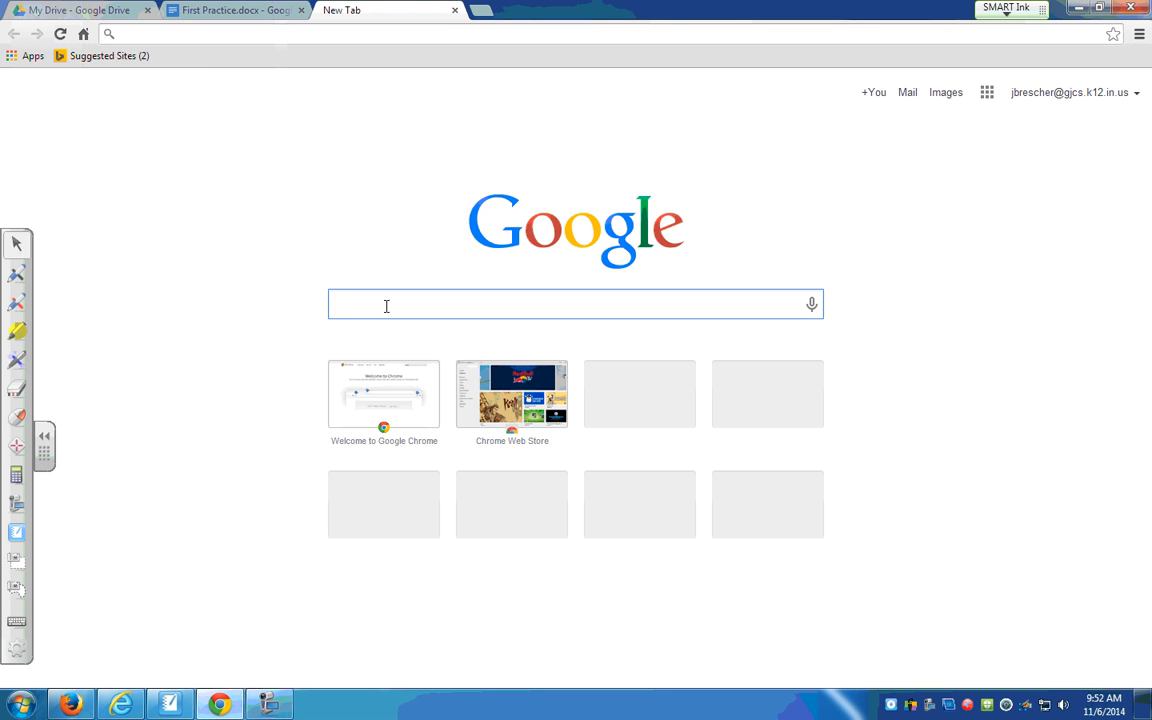
type("How does")
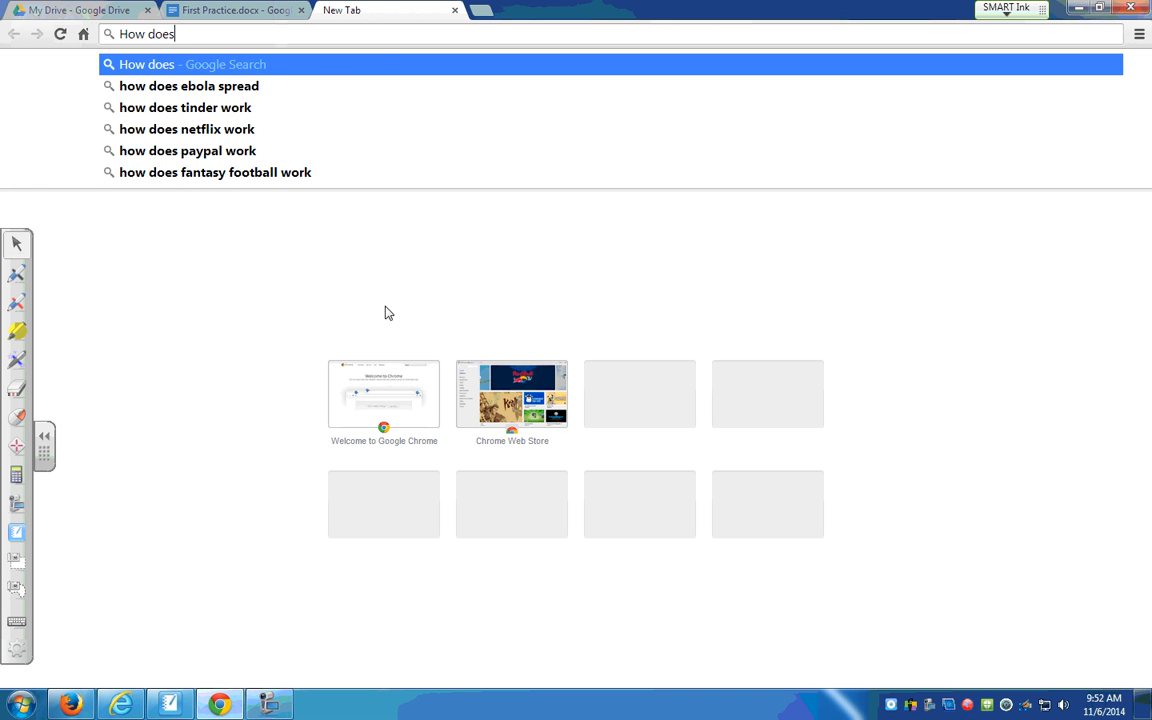
type(" Popcon")
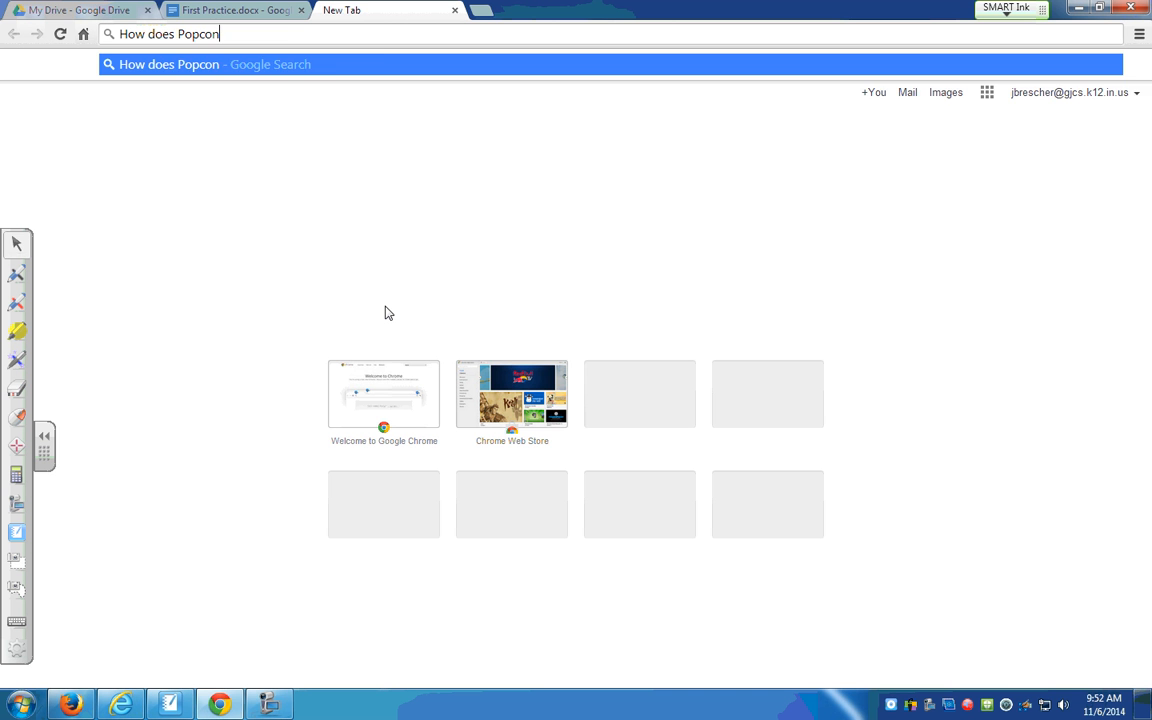
key("BackSpace")
type("rn")
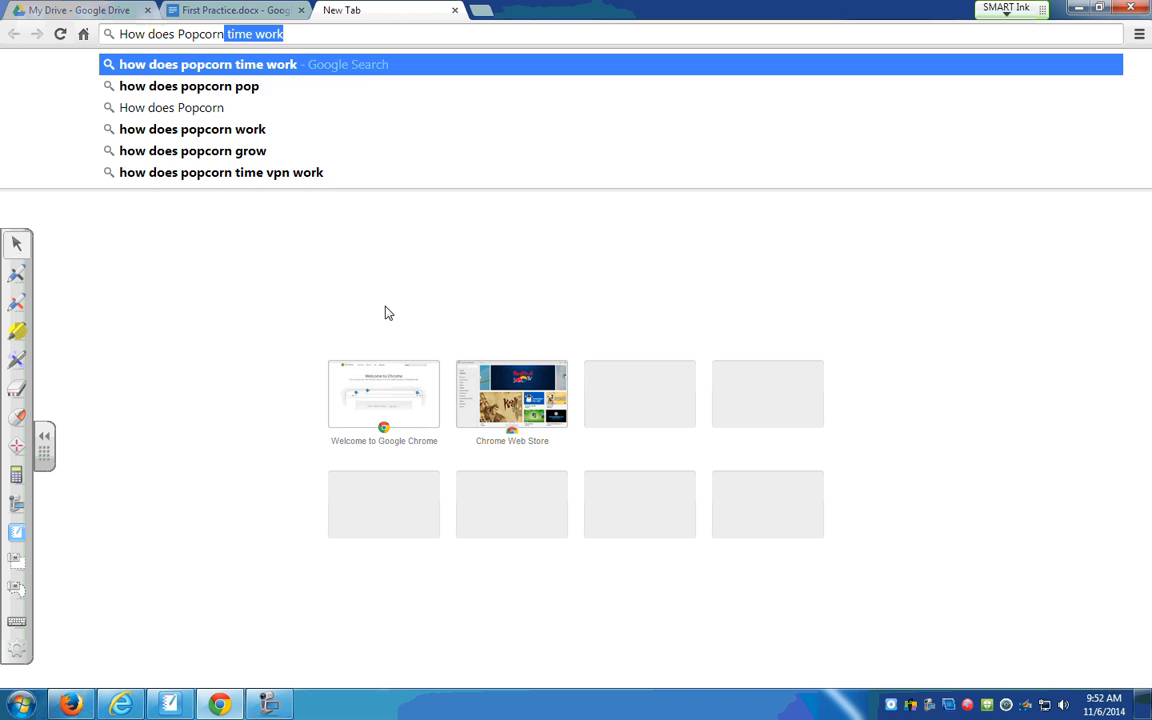
type(" pop")
key("Return")
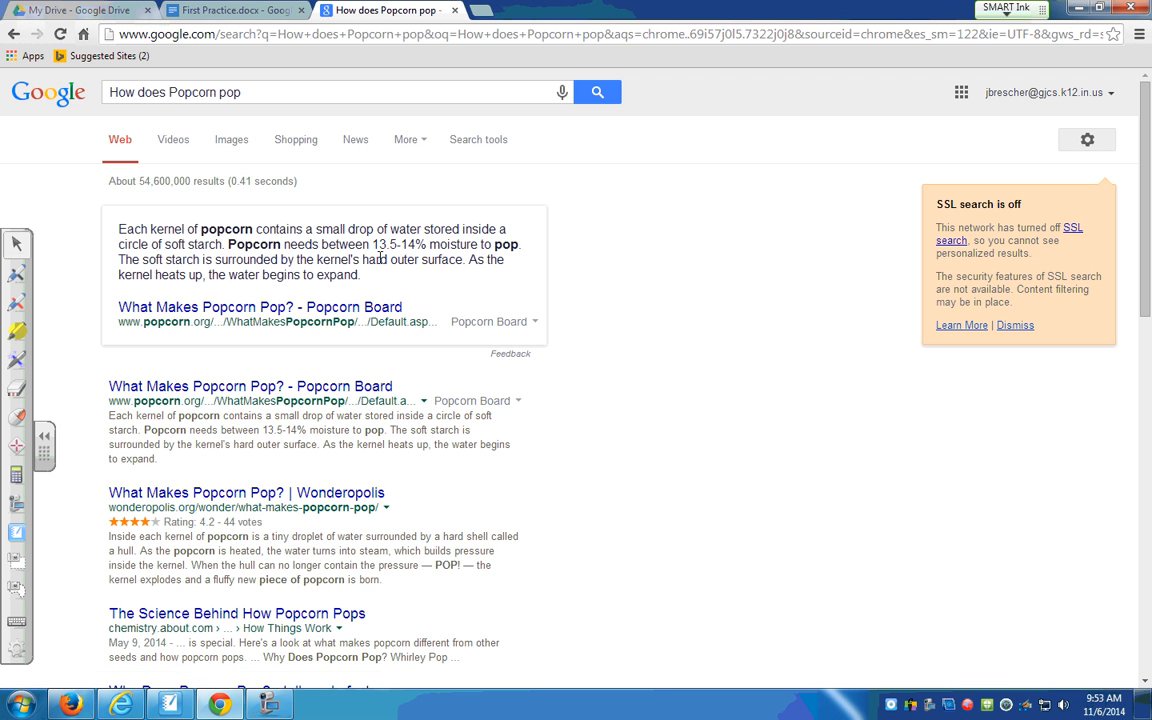
Step: Open the Popcorn Board article "What Makes Popcorn Pop?" from the search results and enlarge it for reading
left_click(289, 314)
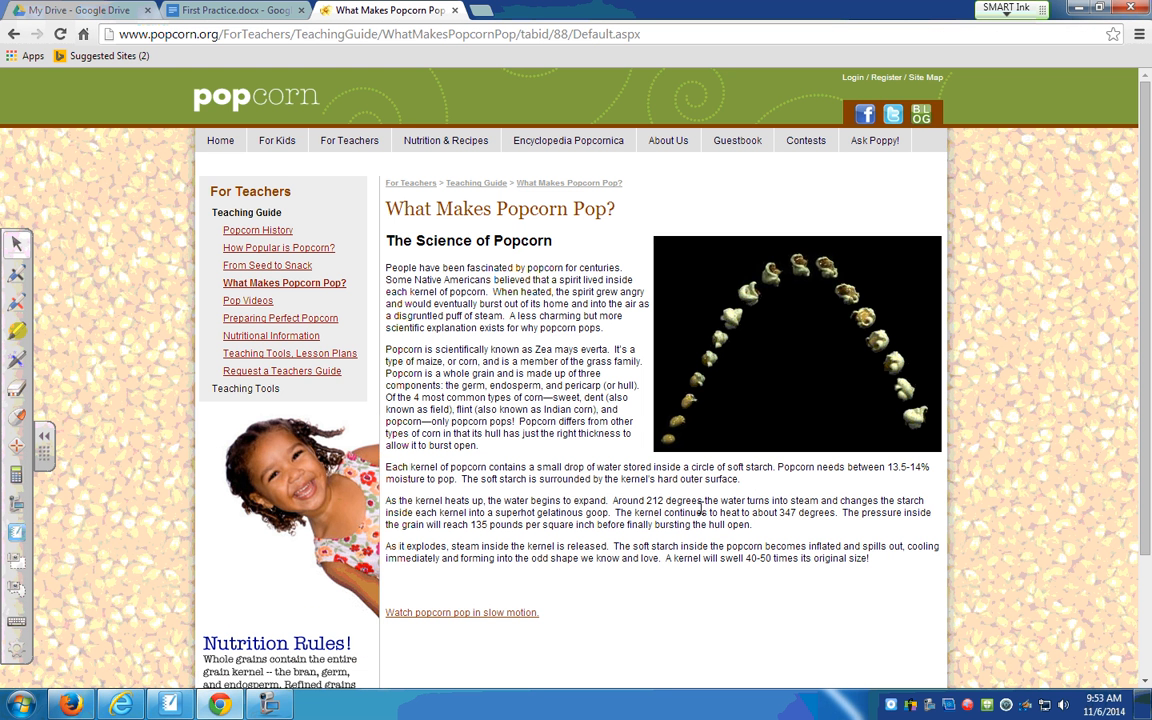
key("ctrl+plus")
key("ctrl+plus")
key("ctrl+plus")
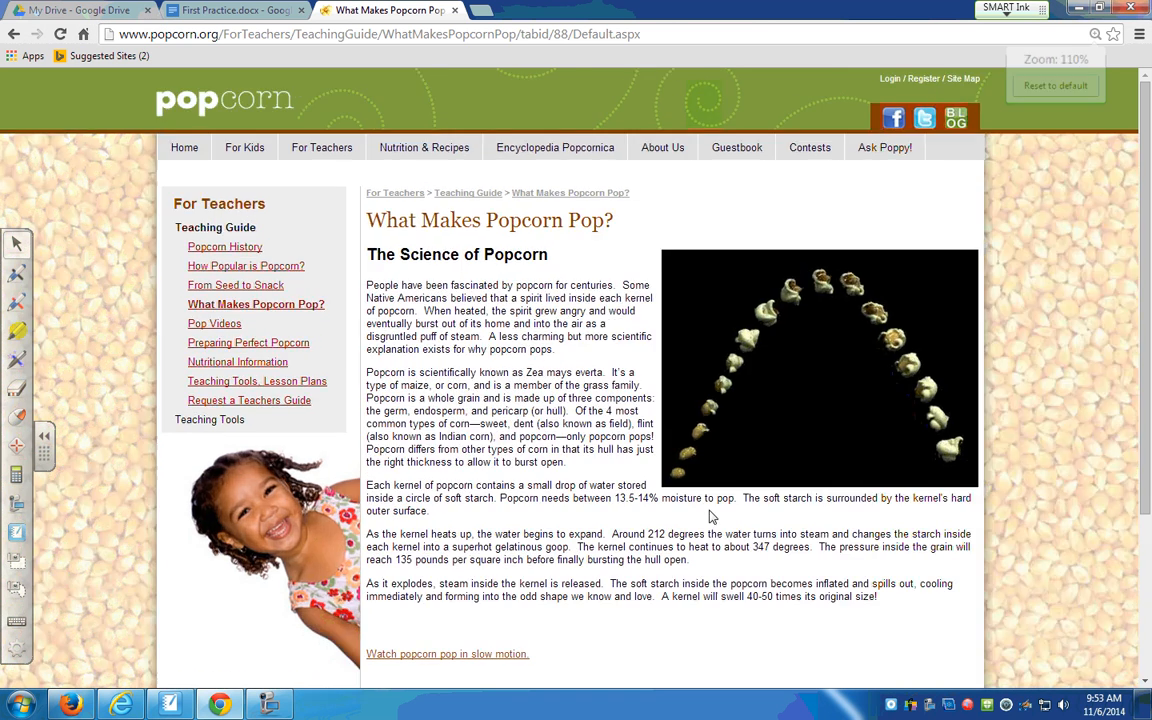
Step: Highlight the article paragraph about the water and moisture contained in each popcorn kernel
scroll(622, 424, "down", 3)
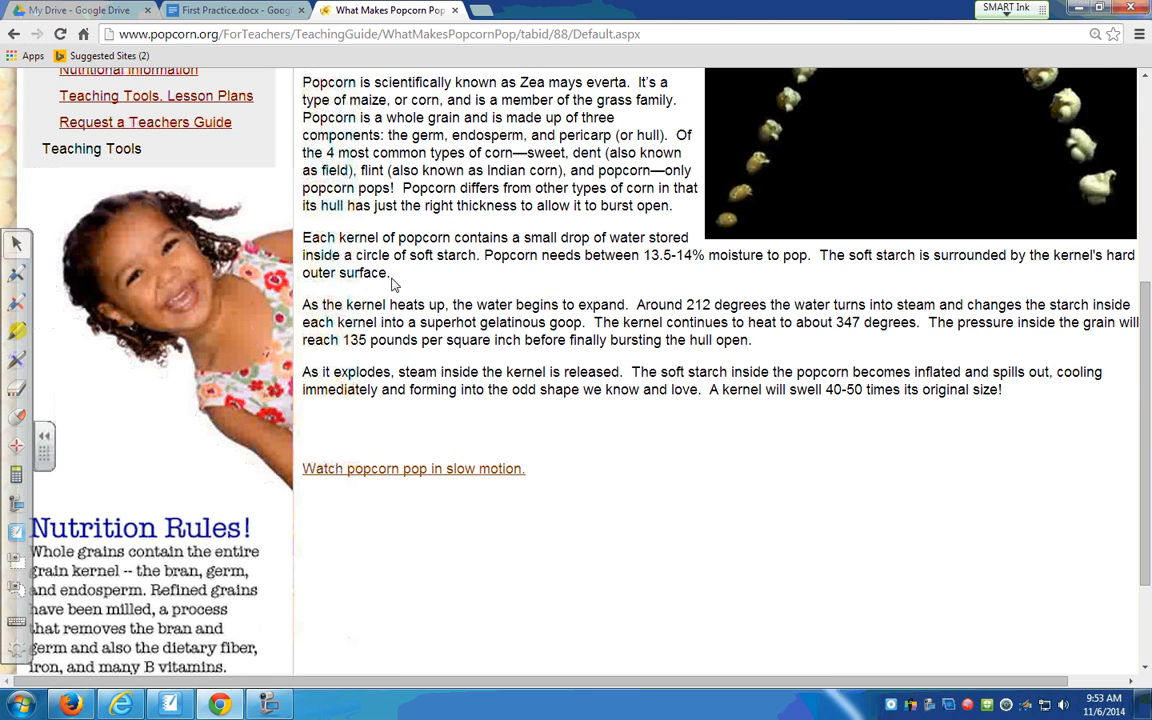
triple_click(356, 252)
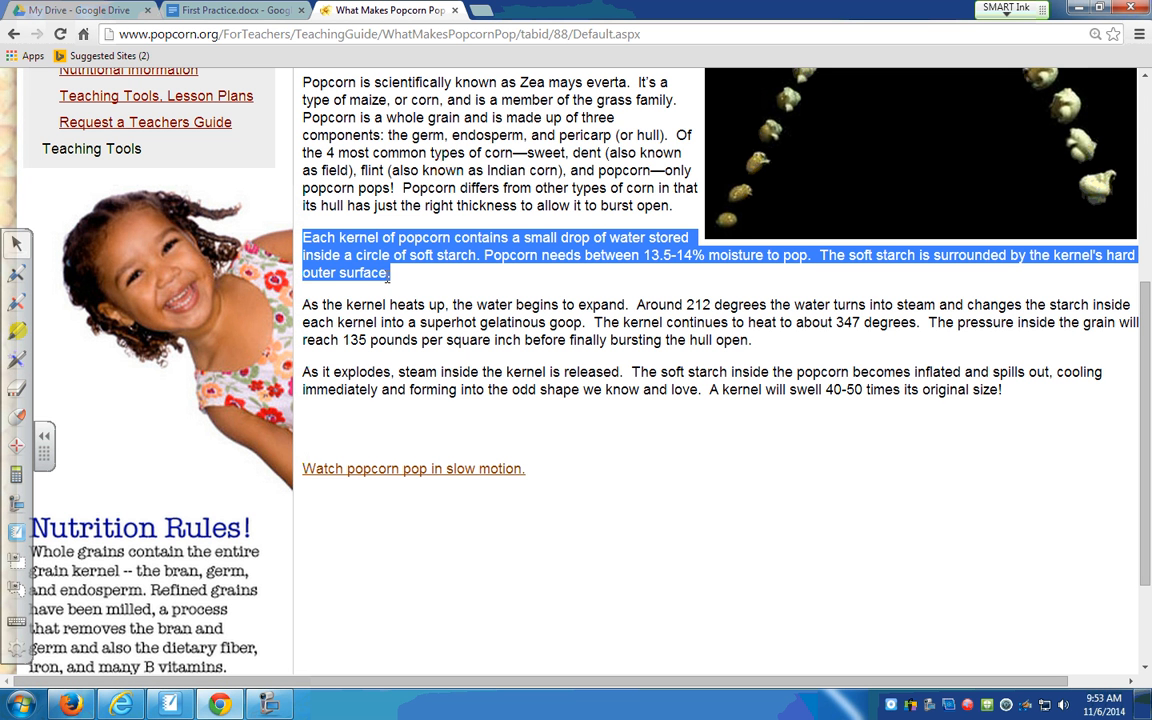
Step: Copy the "According to the Popcorn Board" passage through "14%" in First Practice.docx and paste it, with spacing, after the McGraw-Hill Company citation
left_click(250, 14)
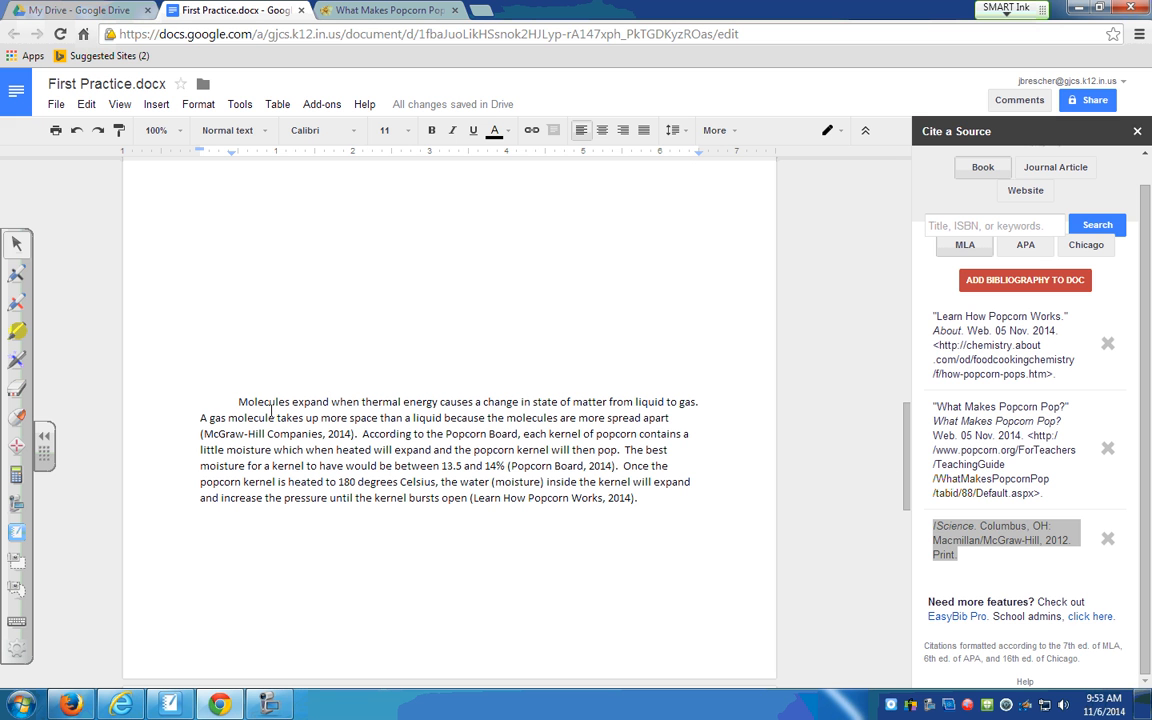
left_click(677, 421)
left_click_drag(362, 436, 508, 468)
key("ctrl+c")
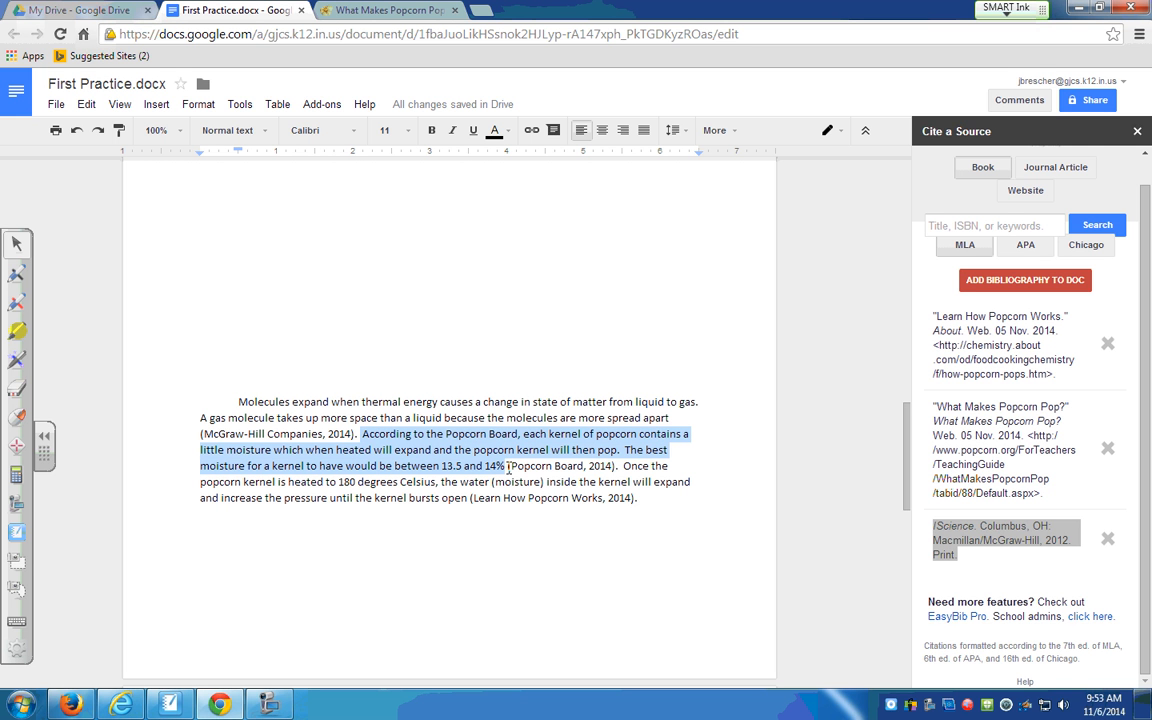
right_click(476, 464)
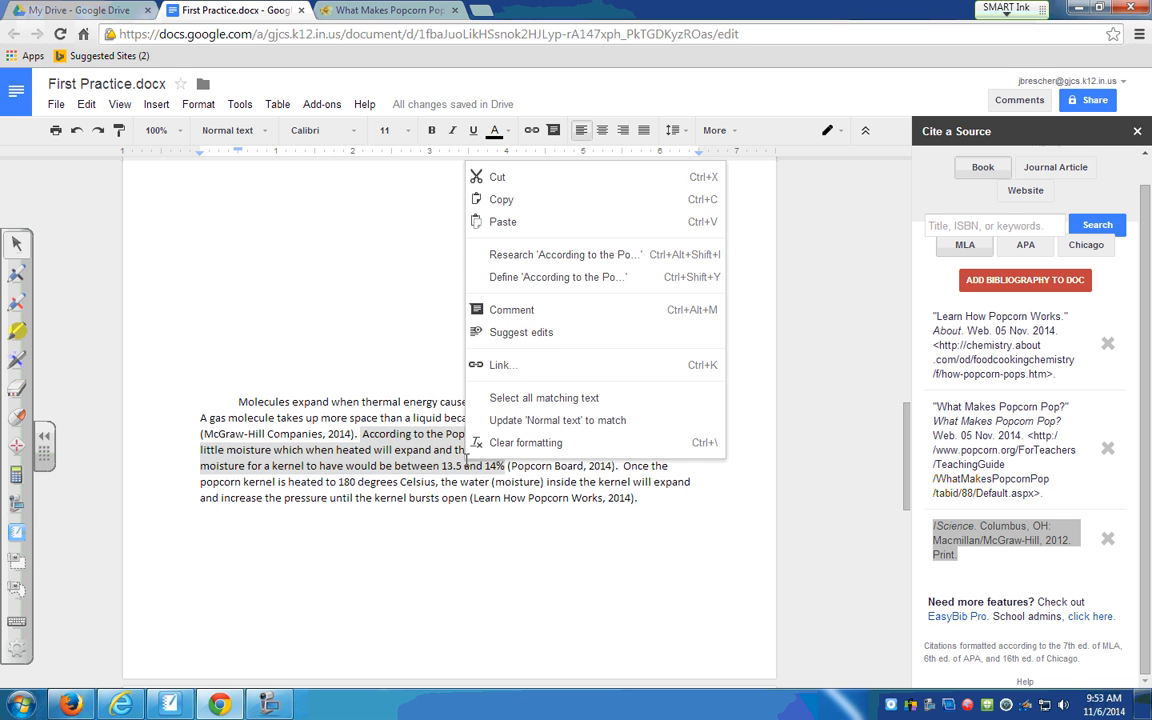
left_click(494, 198)
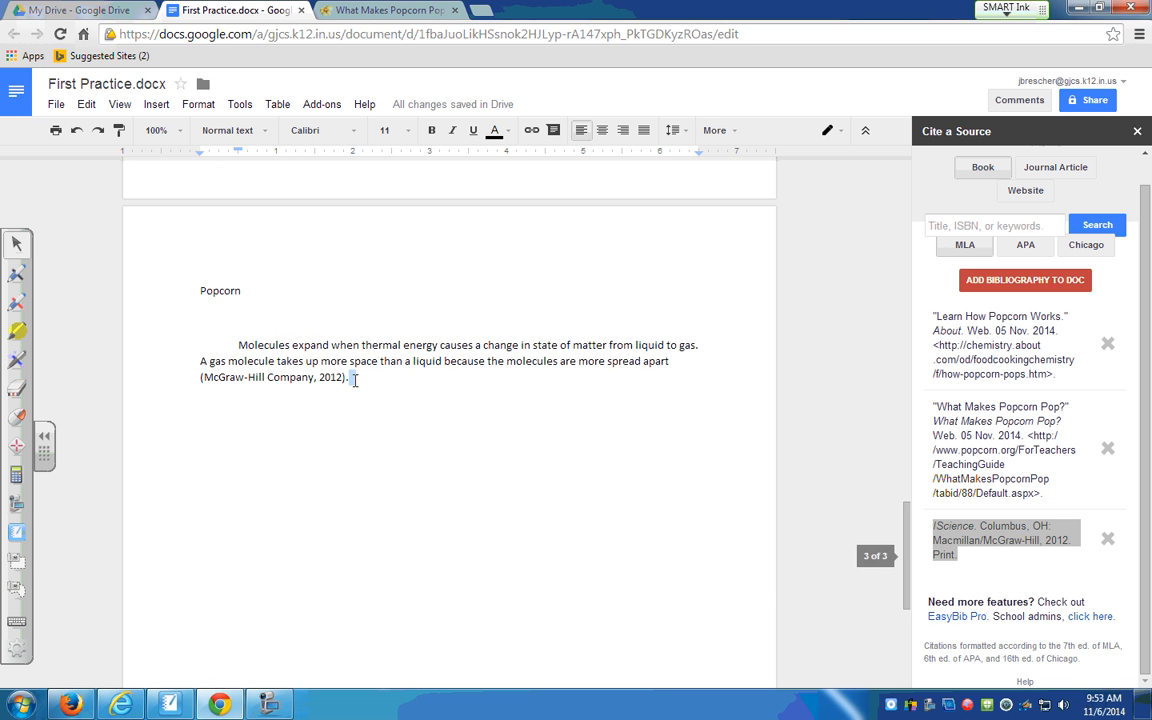
right_click(355, 387)
left_click(387, 442)
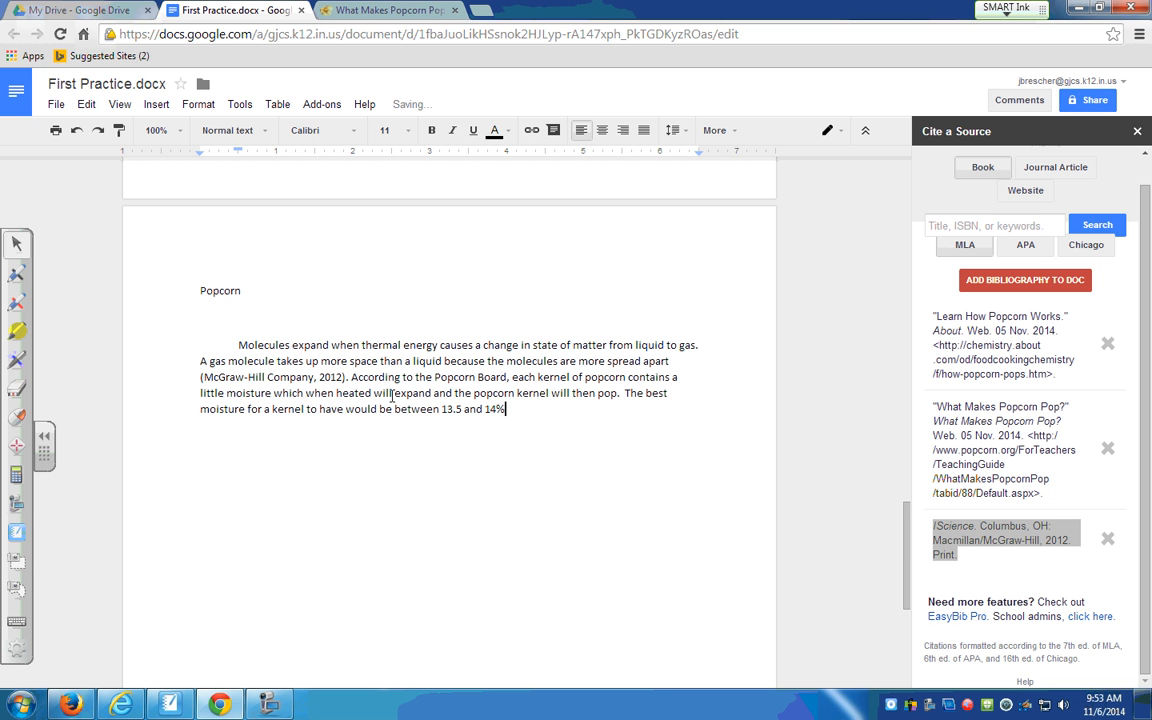
left_click(352, 377)
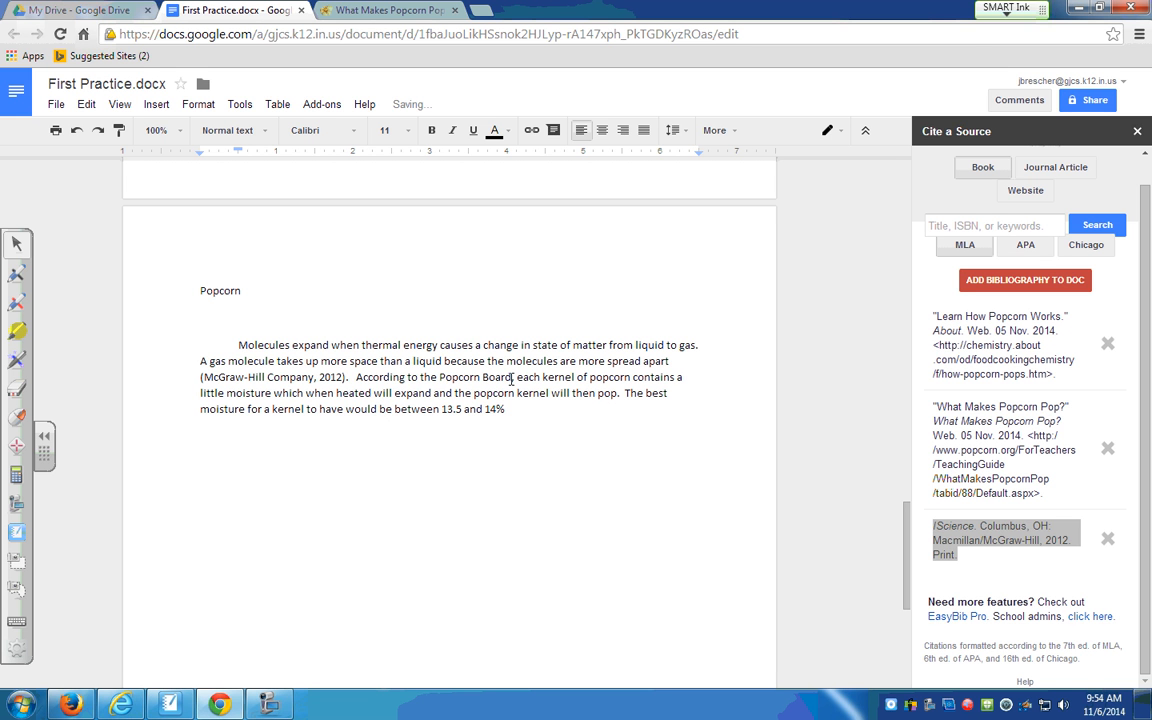
Step: Highlight "According to the Popcorn Board" in the paragraph and find the matching organization name in the article page's footer
left_click_drag(512, 377, 351, 377)
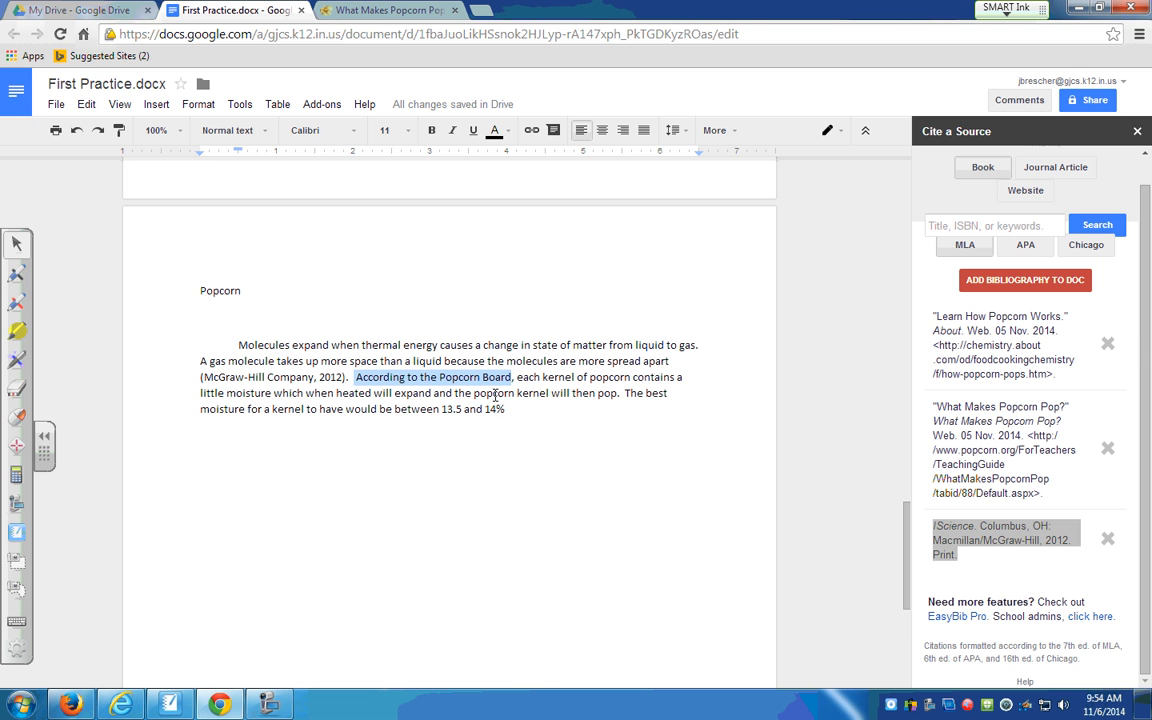
left_click(385, 10)
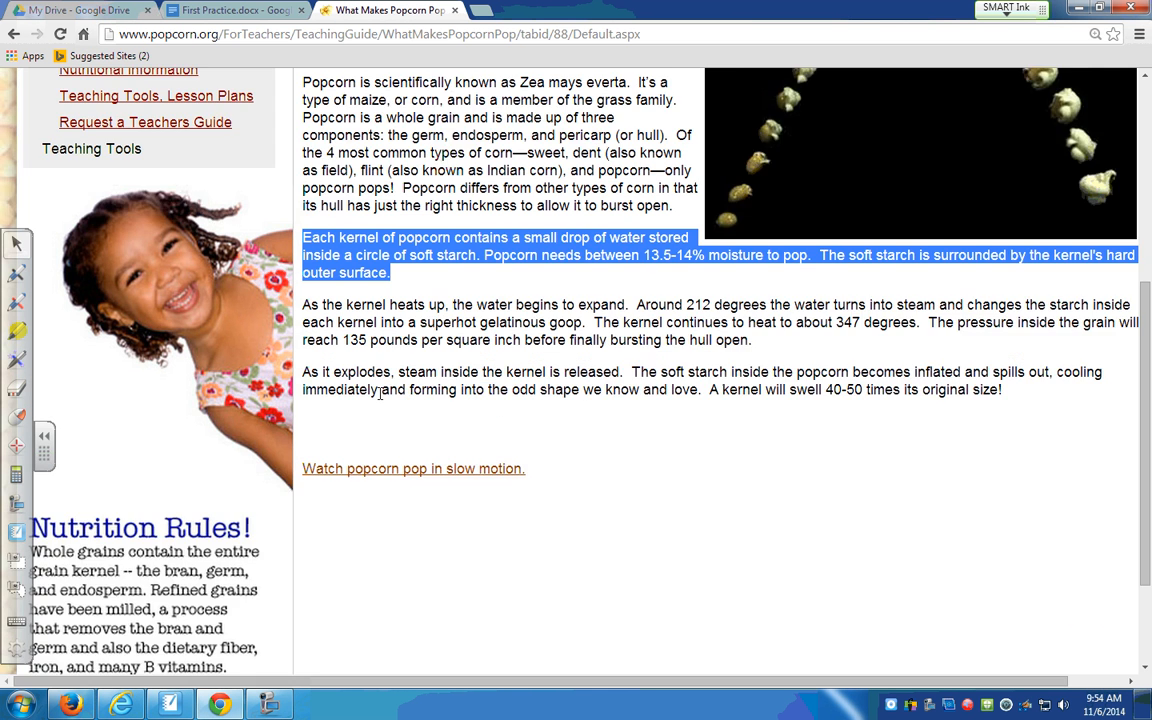
scroll(387, 403, "down", 2)
left_click_drag(131, 552, 10, 530)
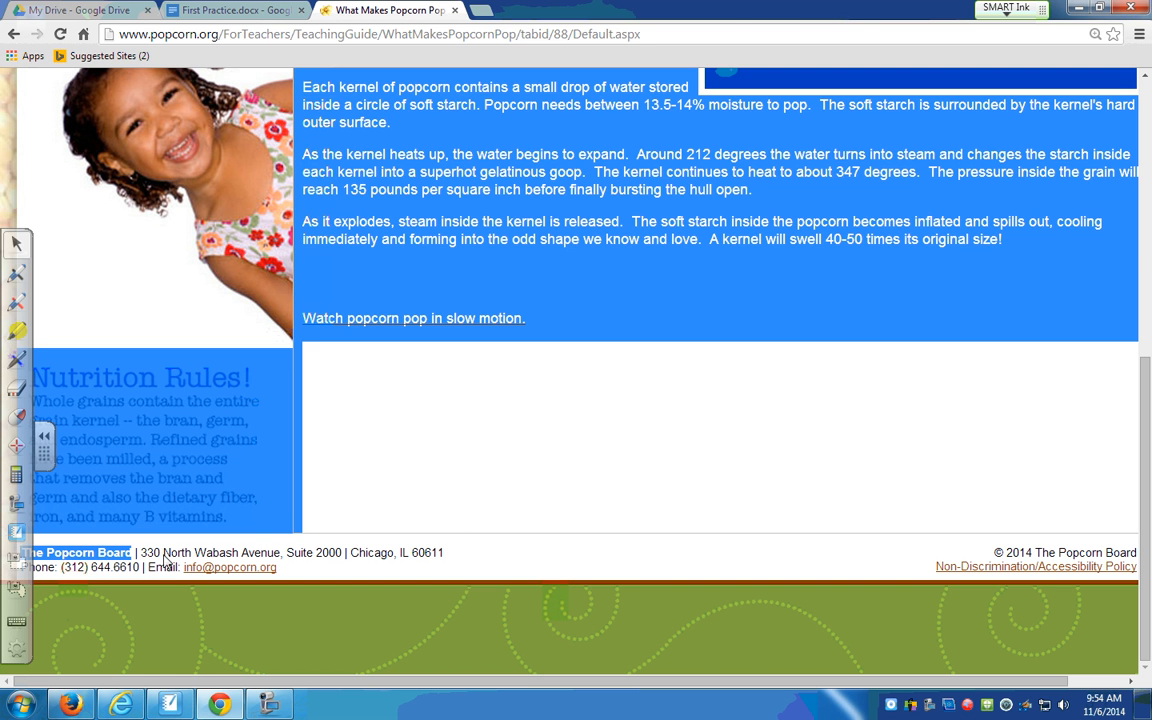
left_click(42, 437)
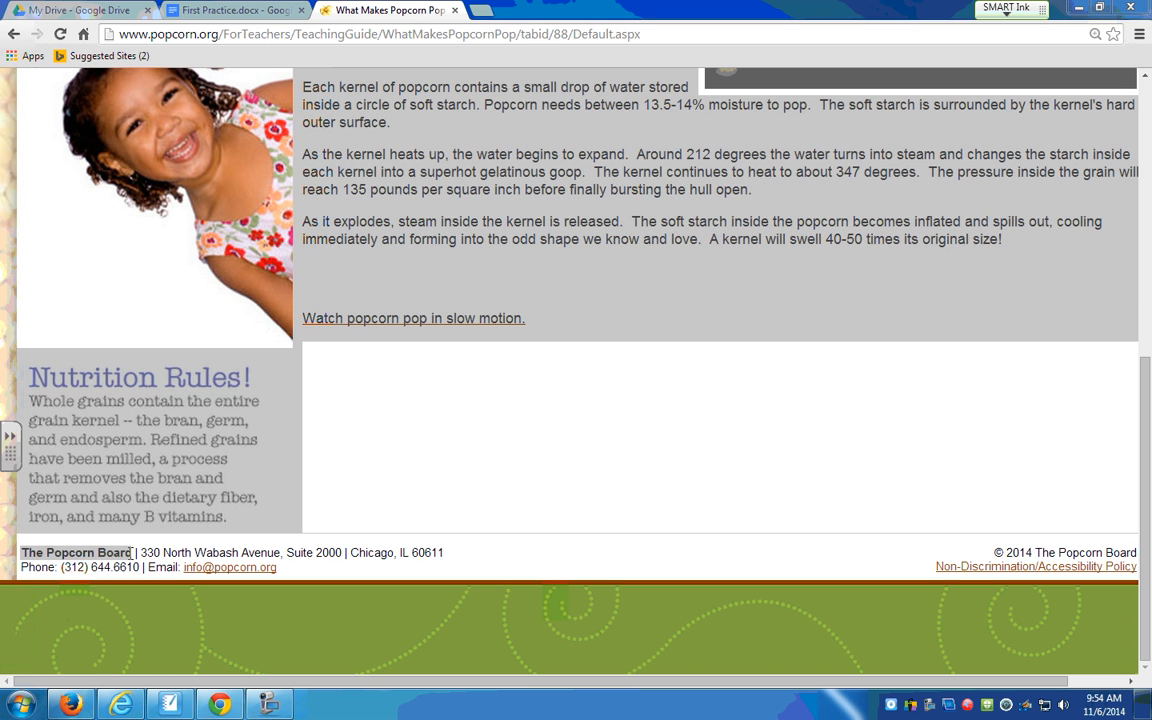
left_click_drag(131, 552, 47, 540)
left_click(132, 554)
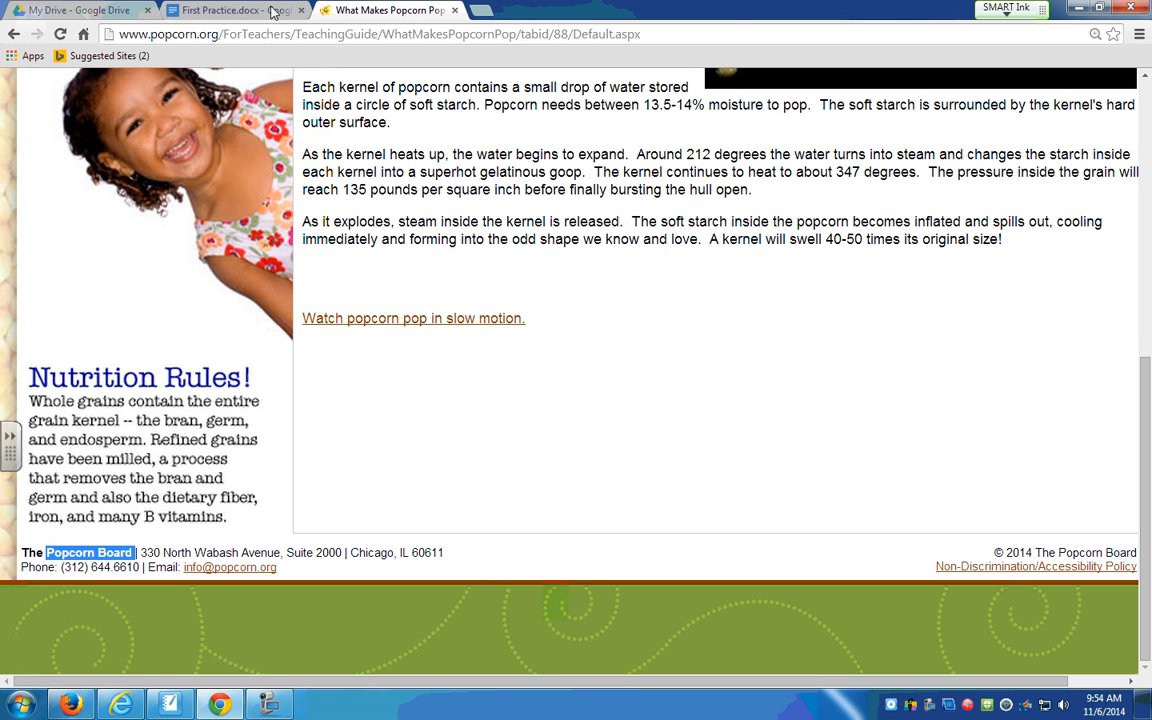
Step: Add the in-text citation "(Popcorn Board, 2014)." after "13.5 and 14%" in the document's new paragraph
left_click(271, 12)
scroll(409, 334, "up", 2)
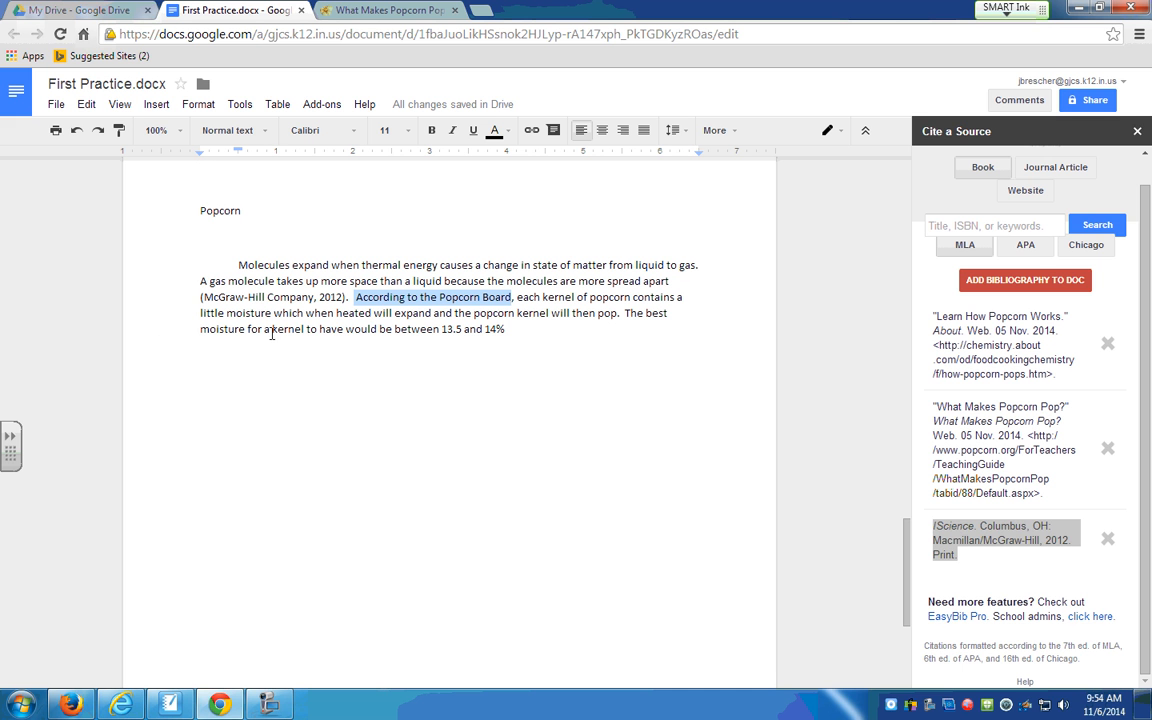
left_click(508, 331)
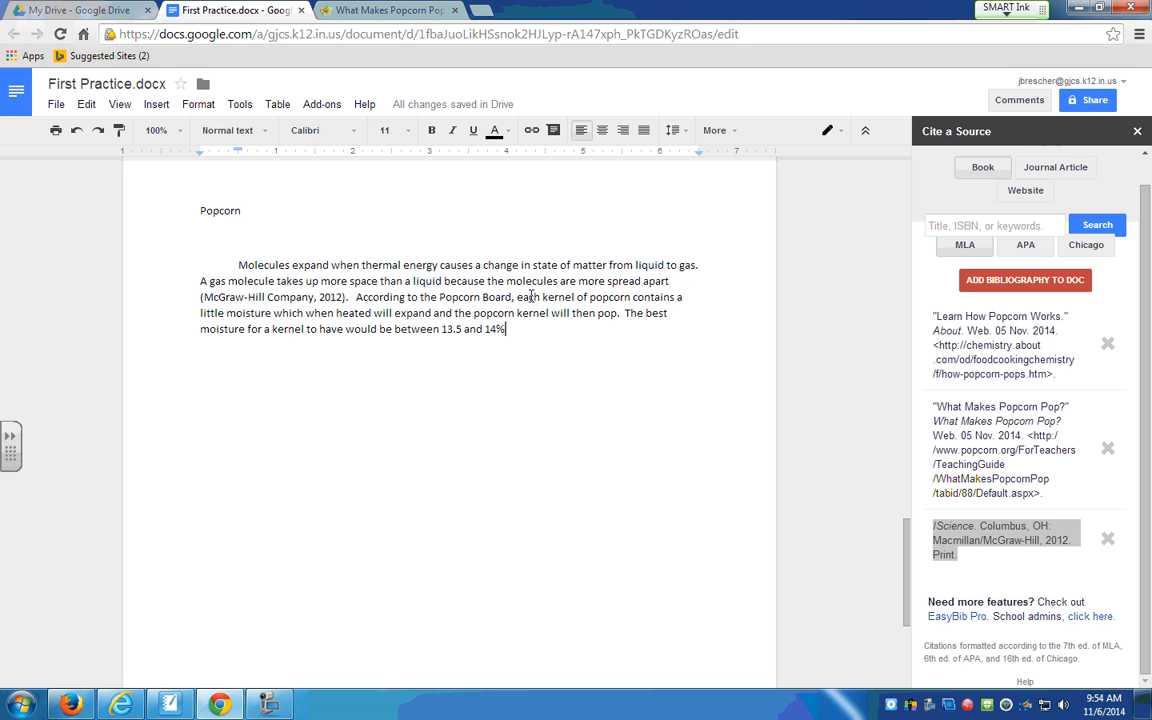
left_click_drag(513, 297, 440, 302)
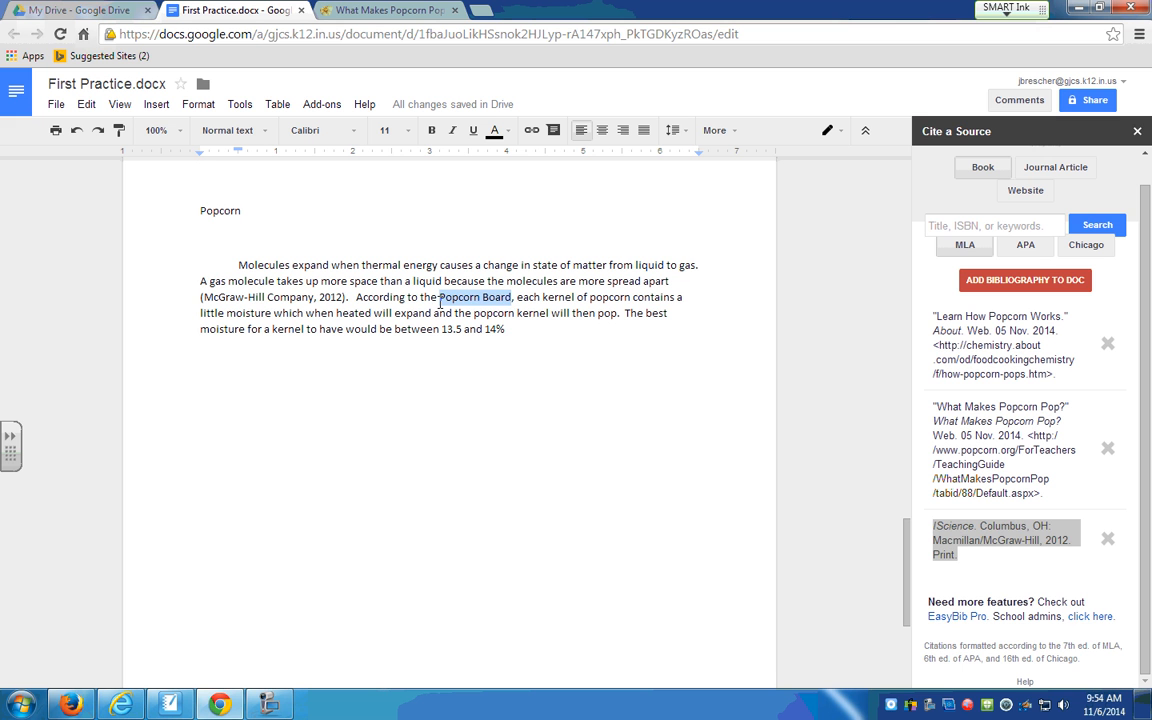
double_click(512, 335)
left_click(513, 335)
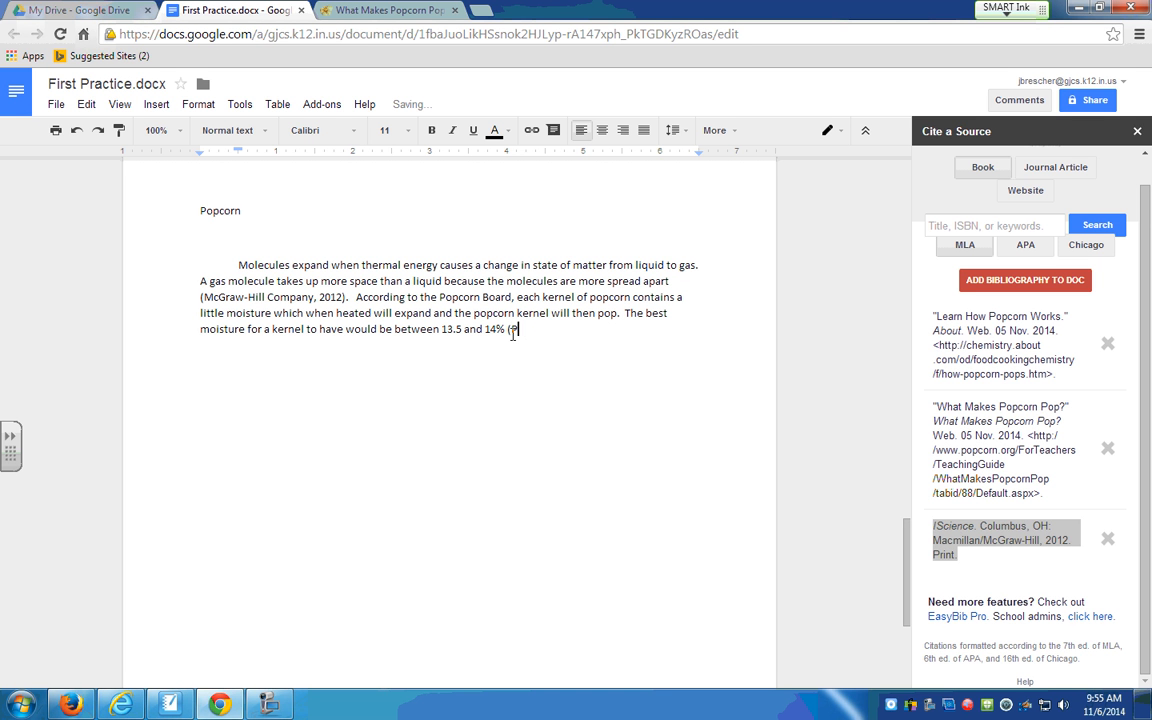
type("(Popcon")
type("r Board,")
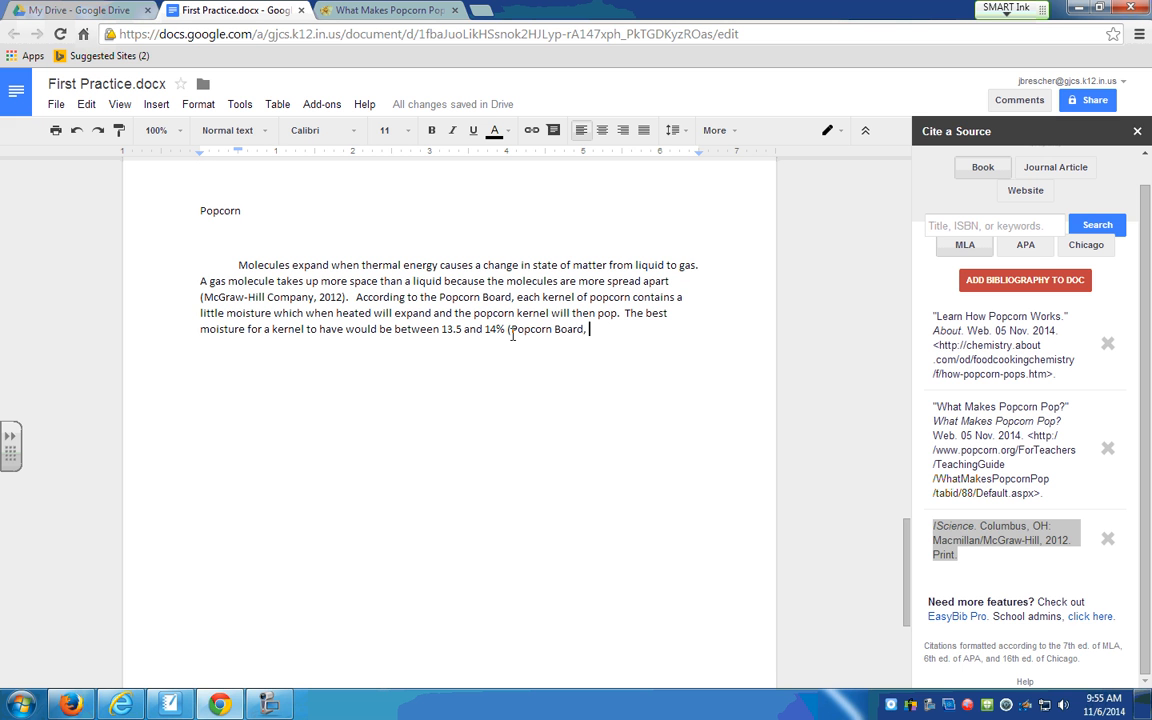
type("2014).")
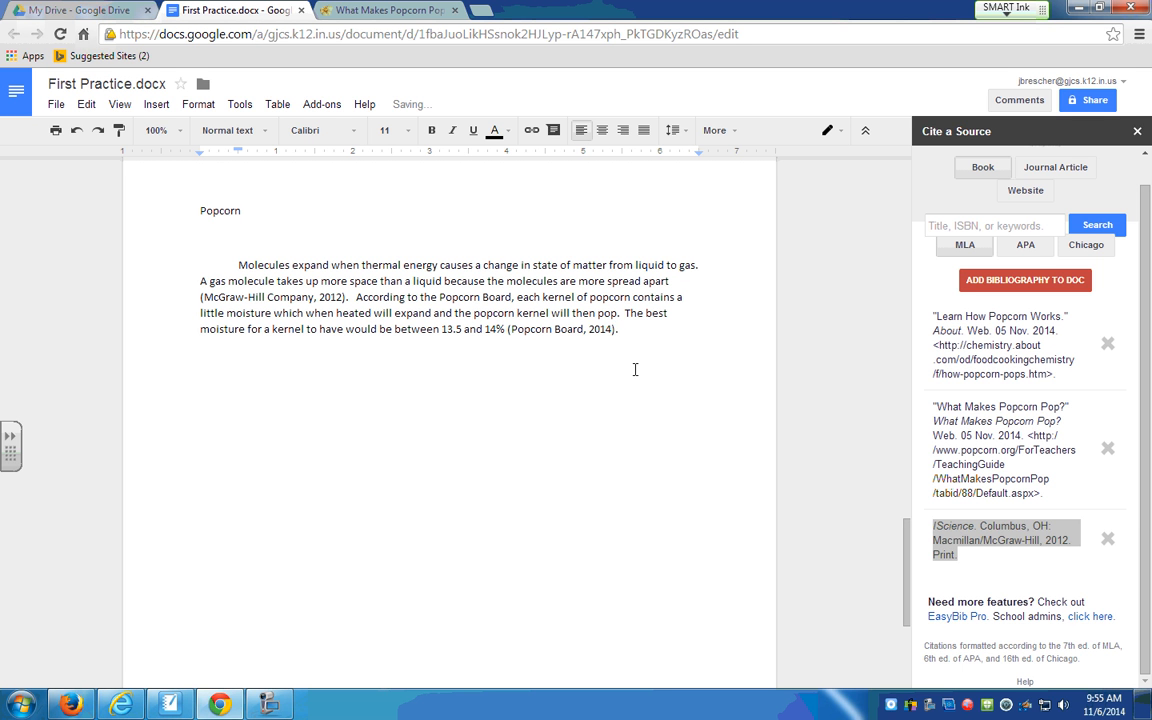
Step: Copy the web address of the Popcorn Board article "What Makes Popcorn Pop?"
left_click(955, 226)
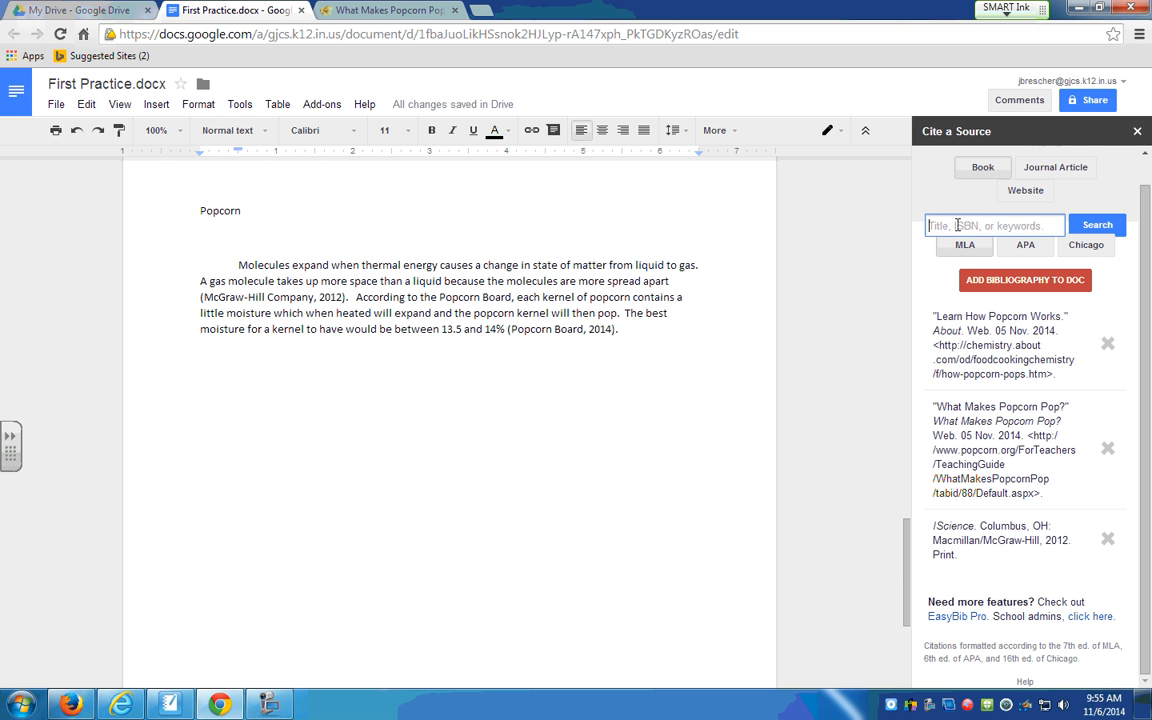
left_click(398, 12)
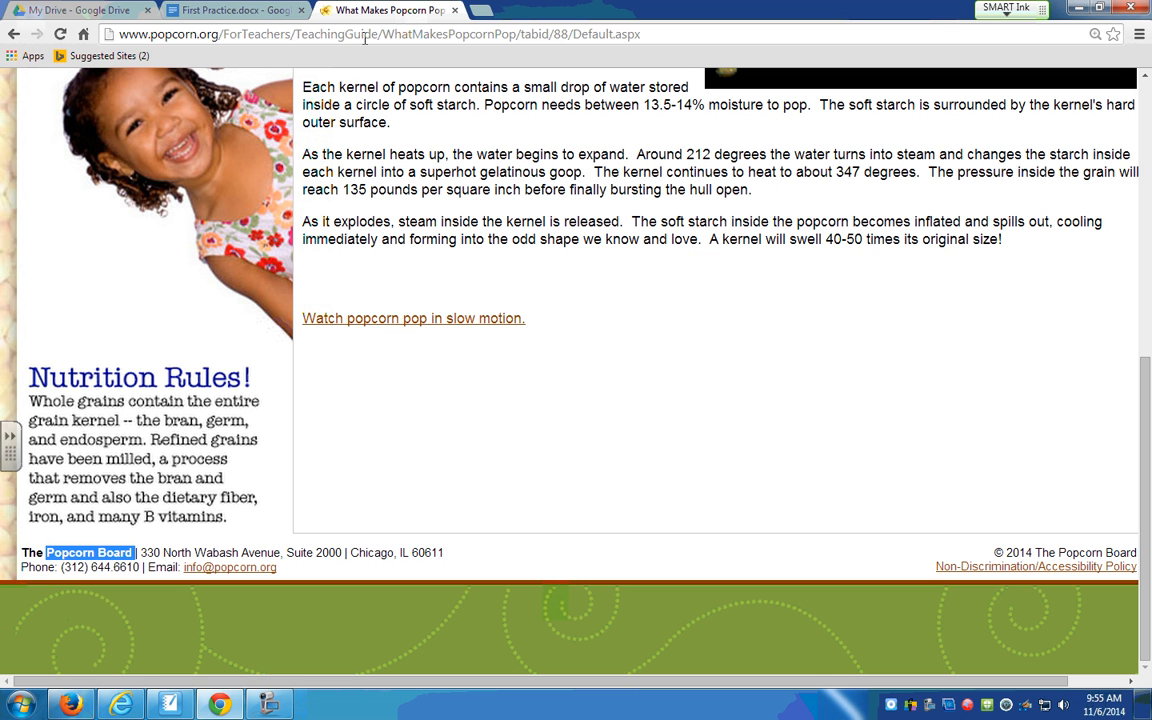
left_click(378, 37)
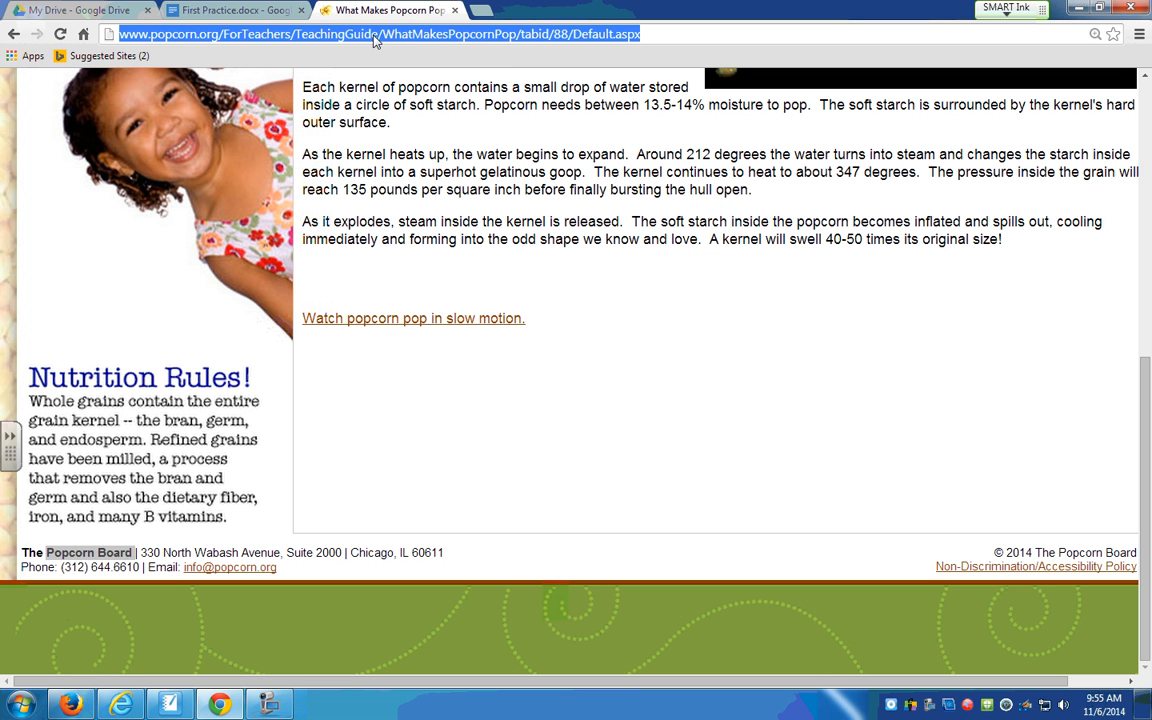
right_click(376, 40)
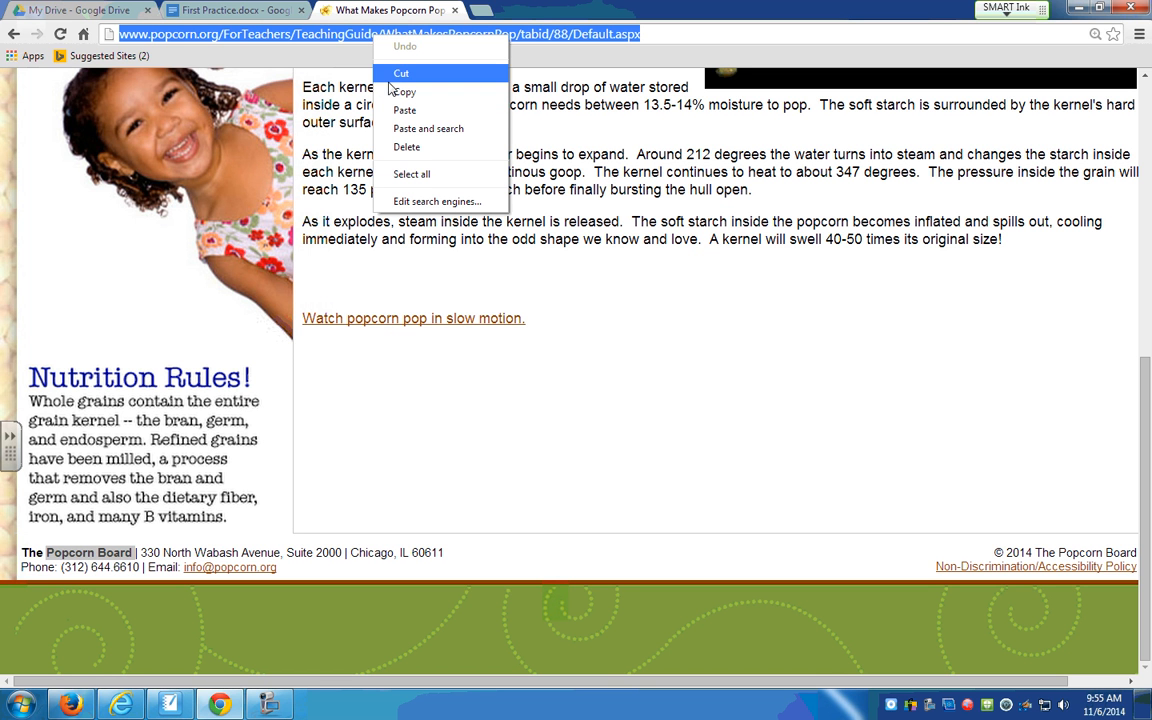
left_click(401, 92)
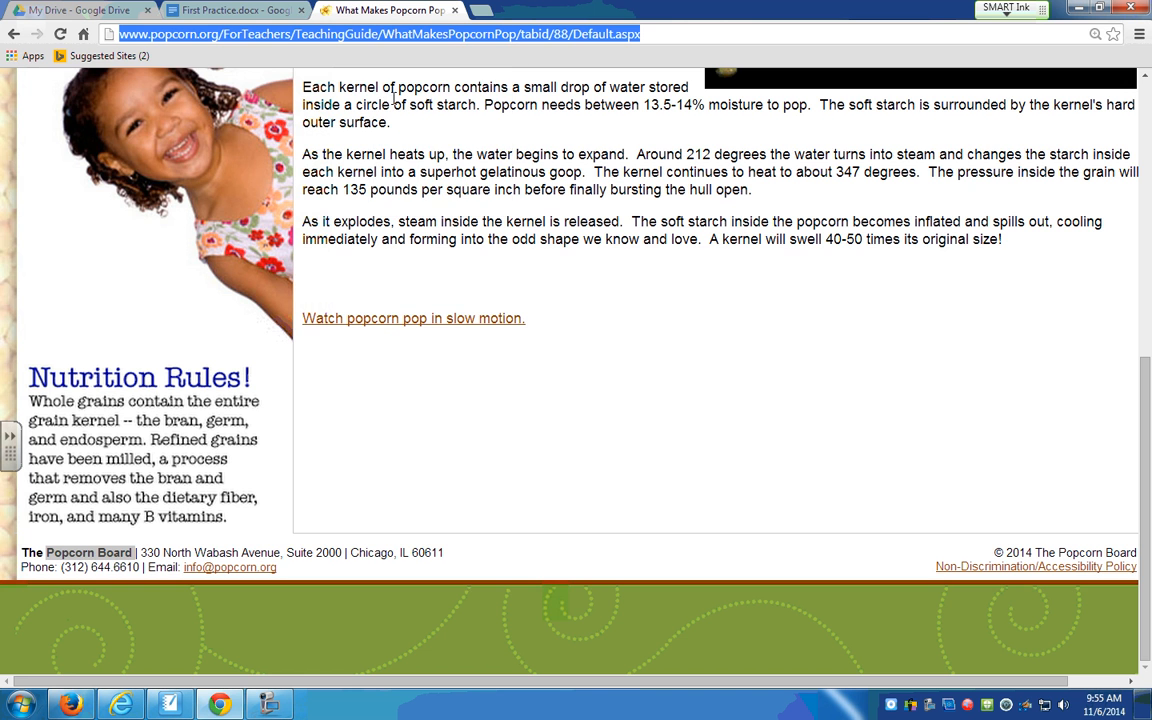
Step: Search EasyBib's website sources with the copied popcorn.org address and add "What Makes Popcorn Pop?" to the bibliography list
left_click(236, 12)
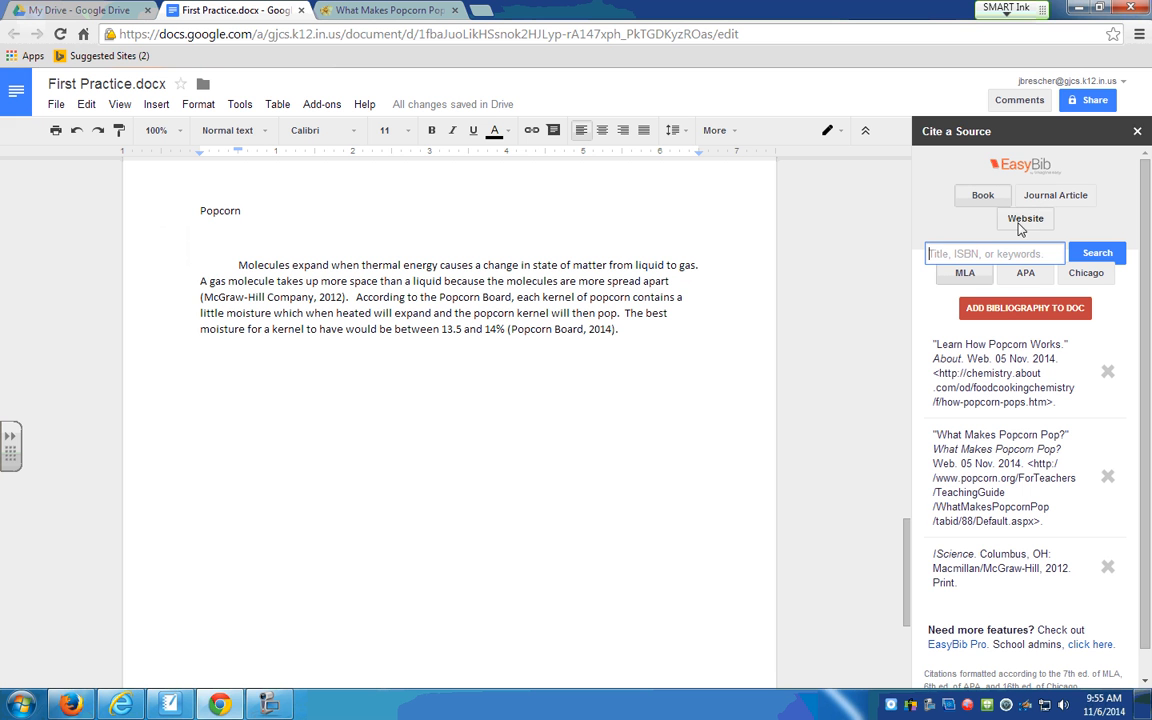
left_click(1037, 226)
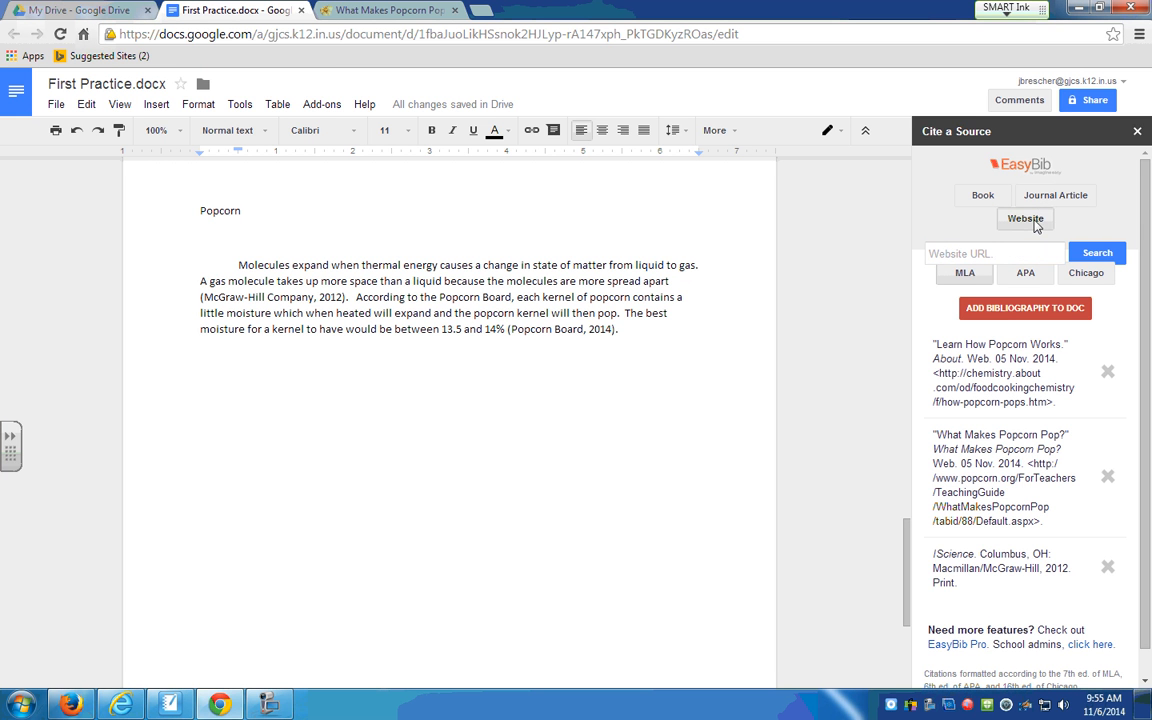
left_click(944, 254)
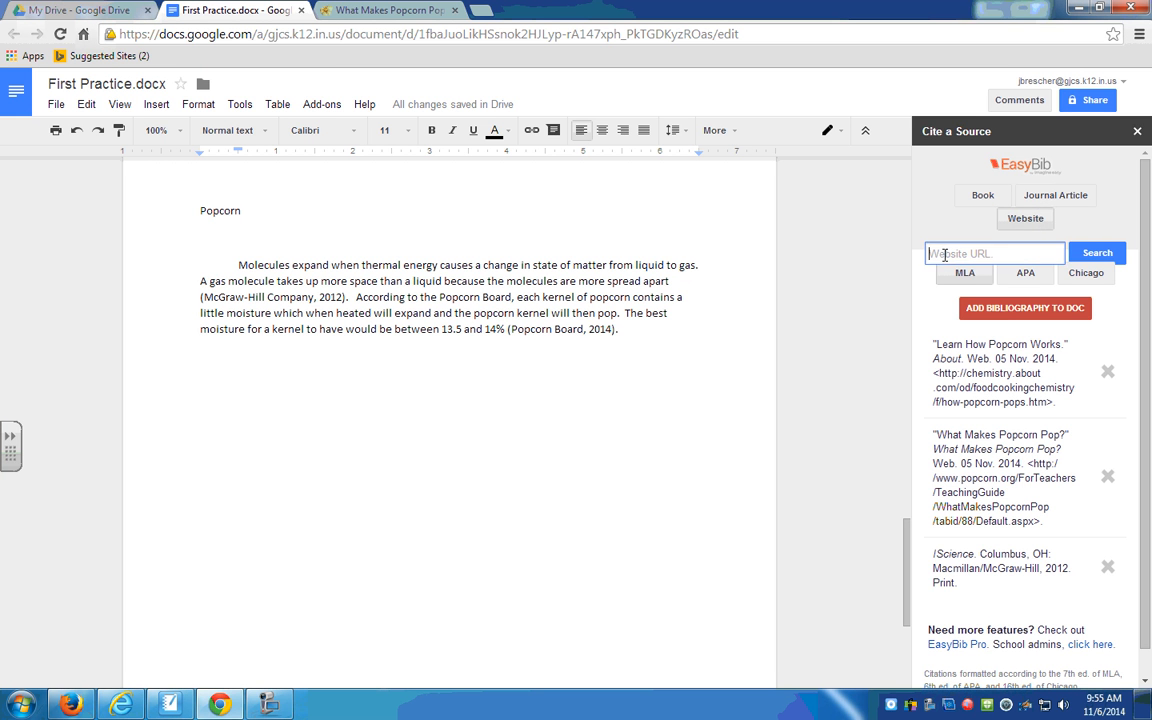
right_click(944, 255)
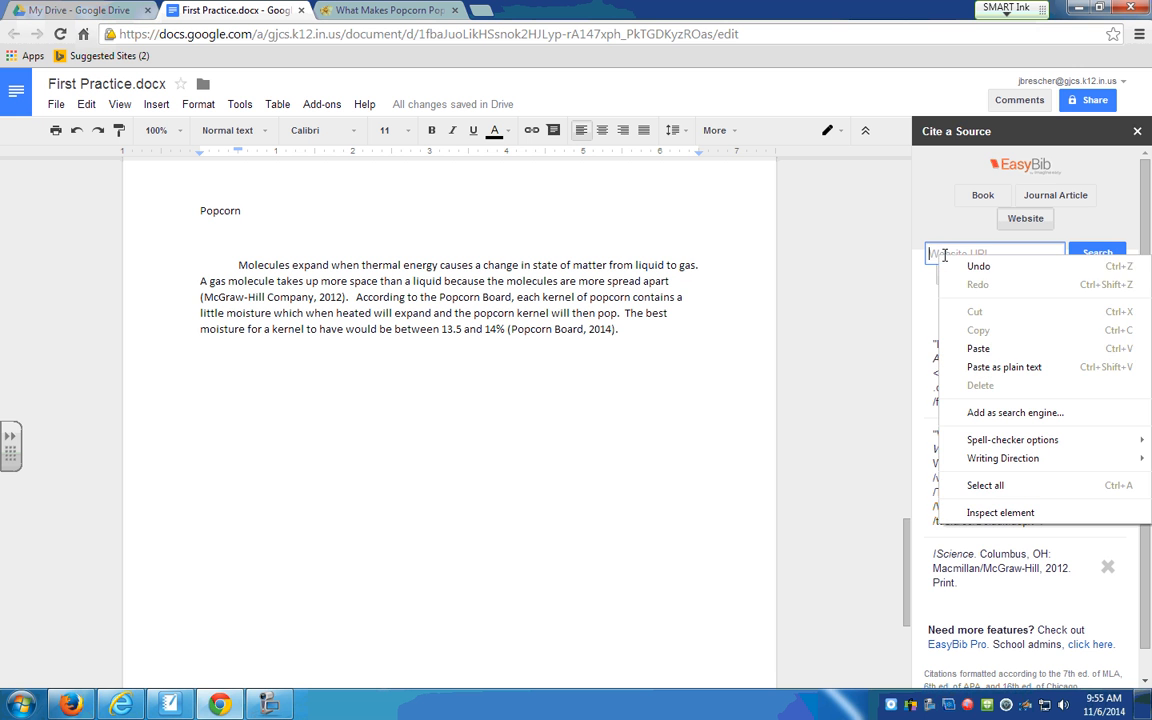
left_click(975, 349)
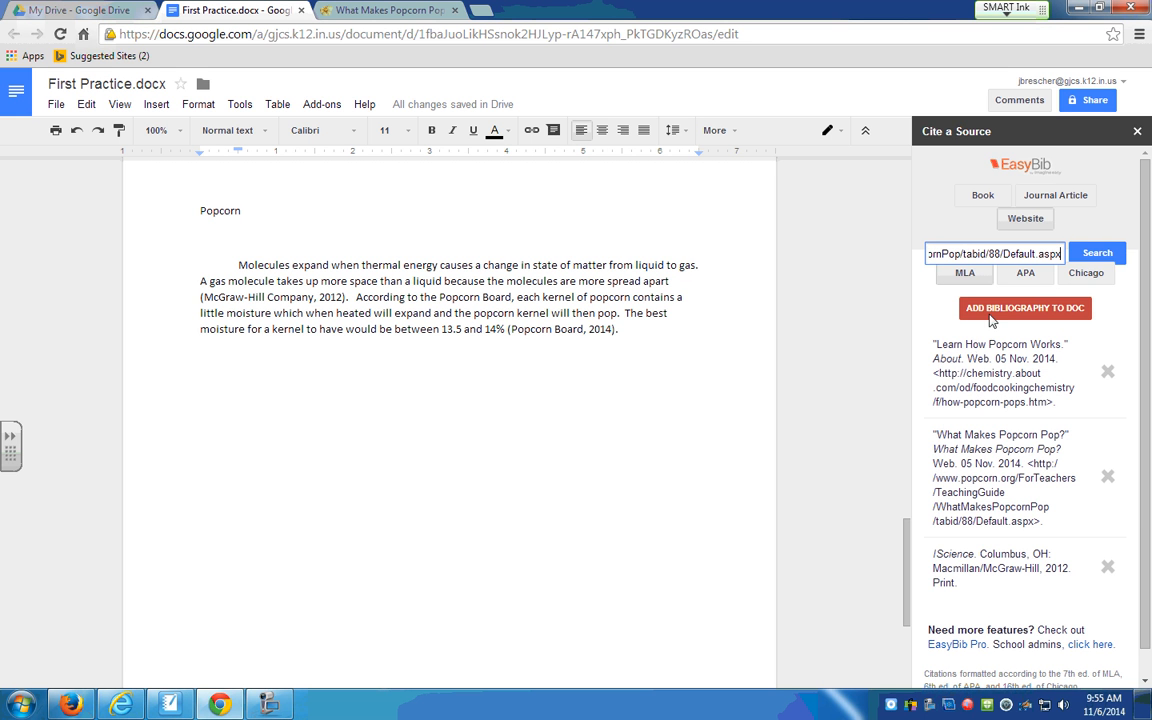
left_click(1100, 255)
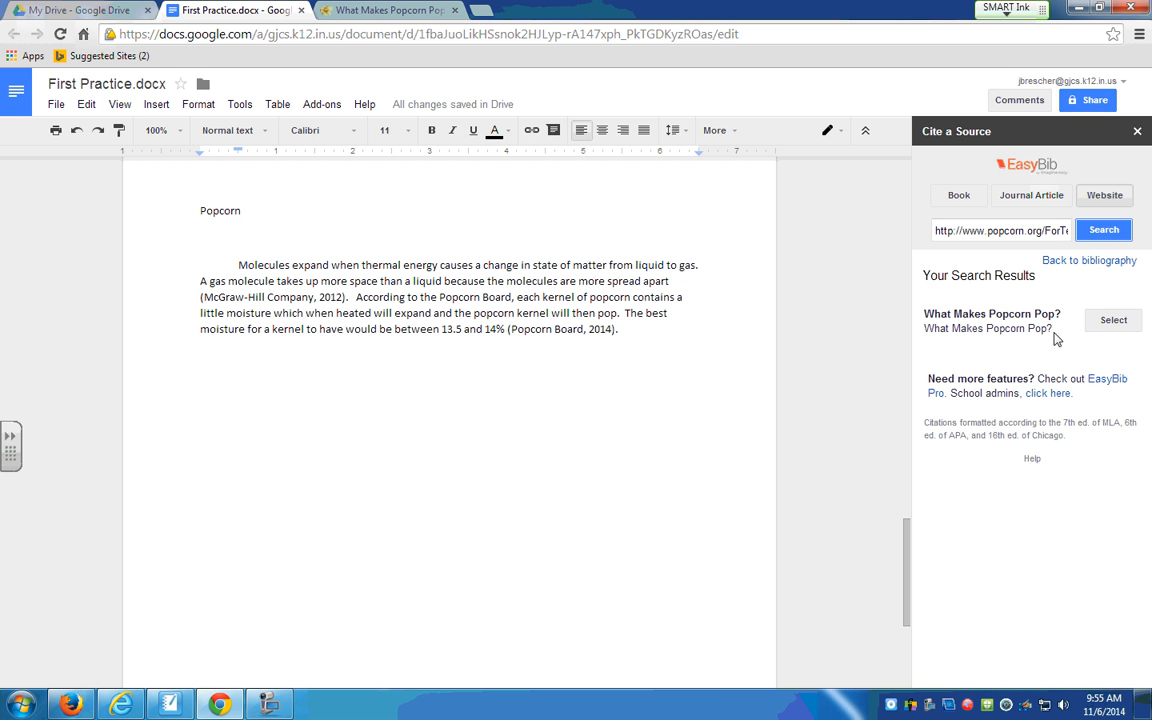
left_click(1114, 321)
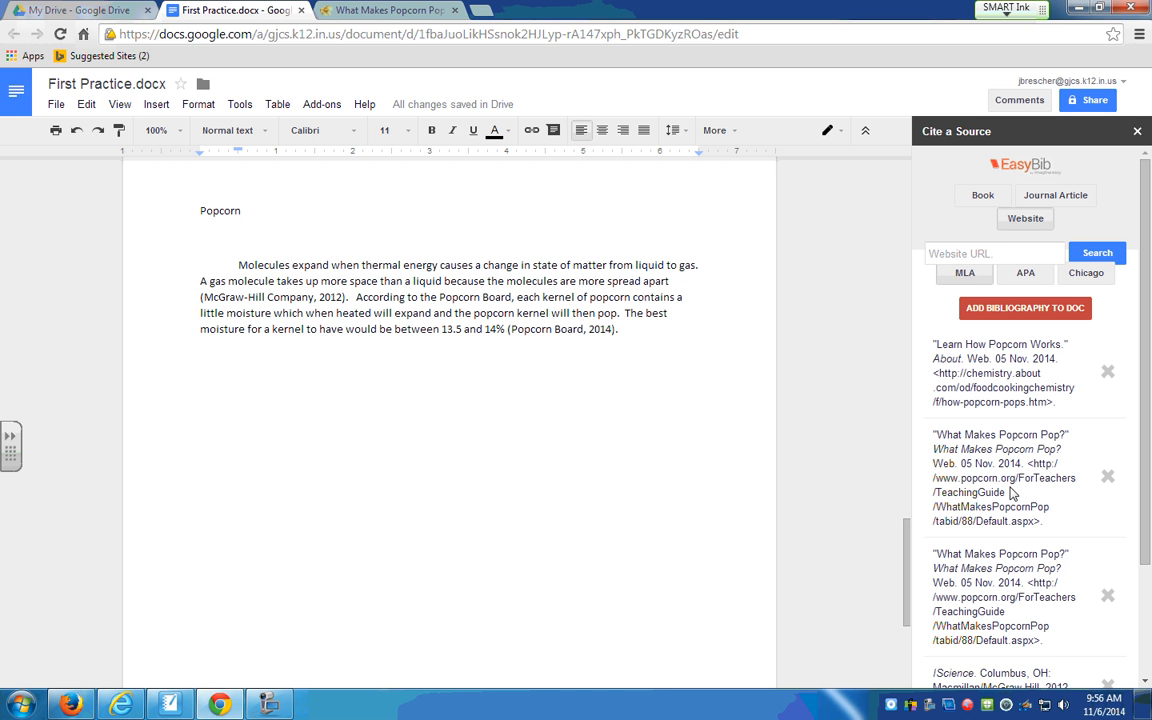
Step: Remove the duplicate "What Makes Popcorn Pop?" citation and the "Learn How Popcorn Works" citation from the source list
left_click(1108, 598)
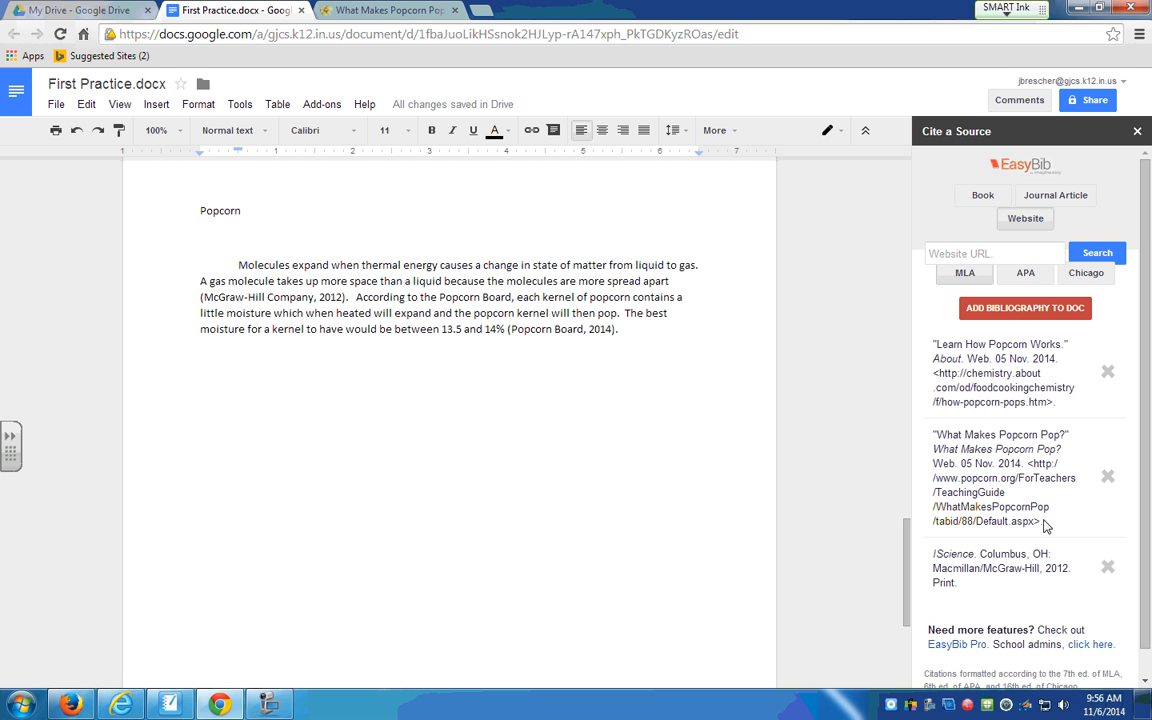
left_click(1108, 373)
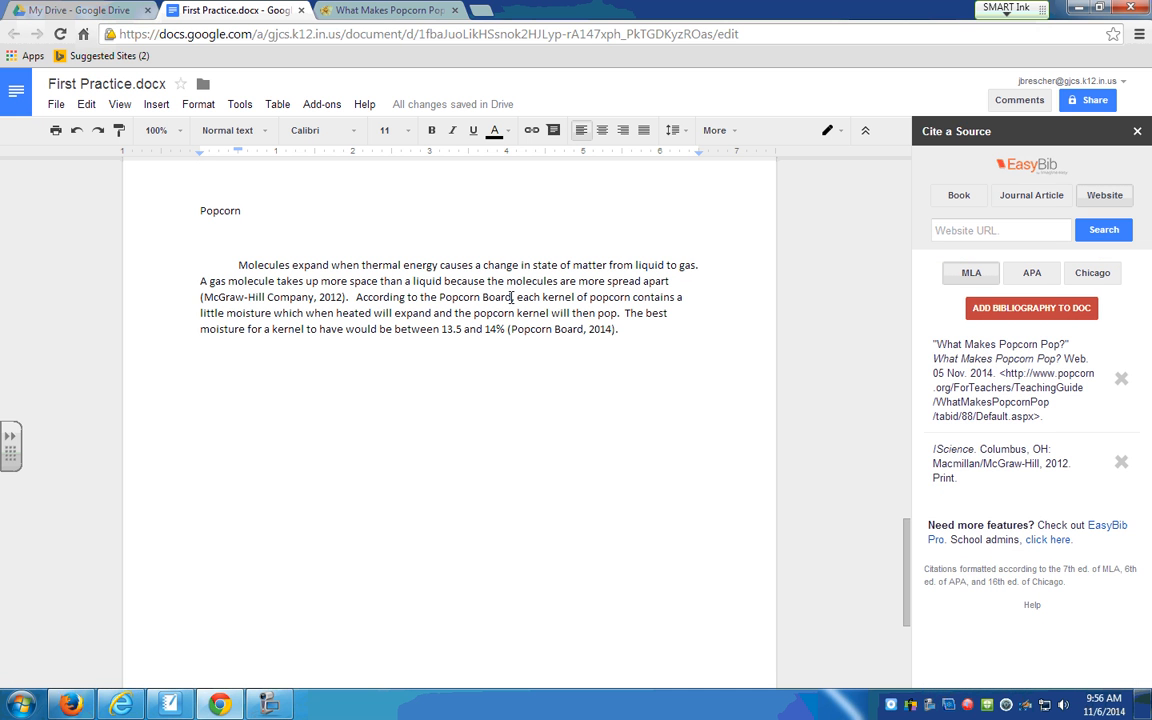
Step: Return to the "How does Popcorn pop" results, open "The Science Behind How Popcorn Pops" and highlight its phrases on temperature, pressure and the kernel turning inside-out
left_click(384, 12)
left_click(14, 35)
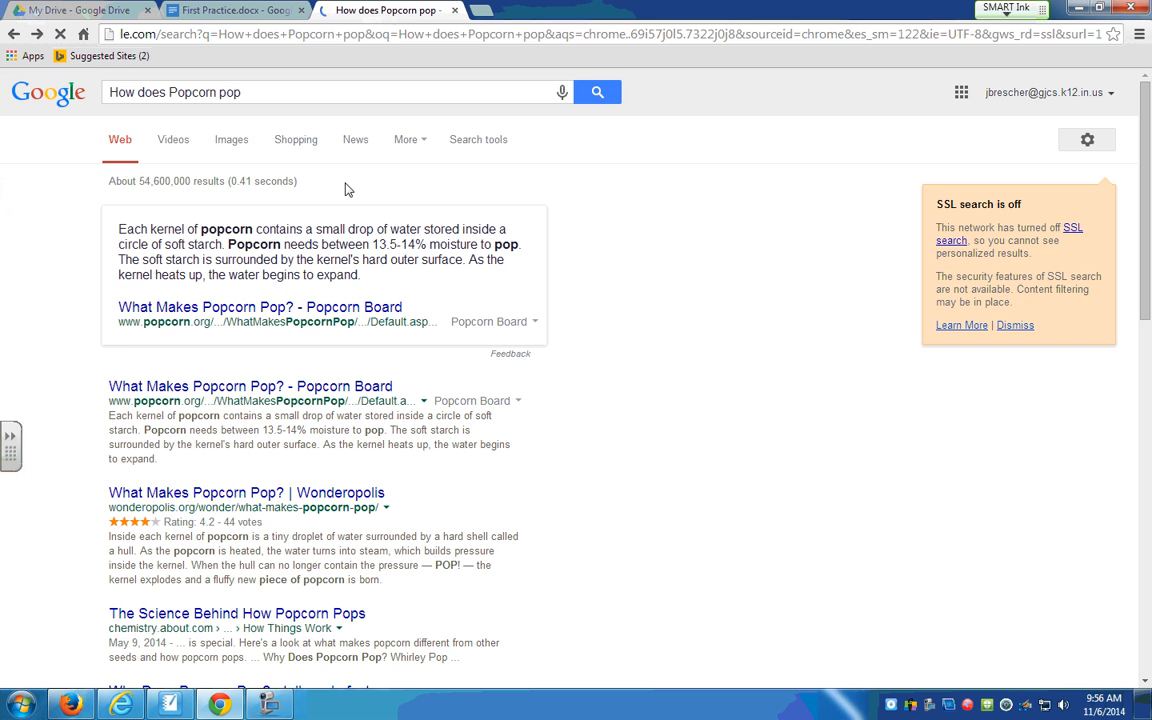
scroll(280, 295, "down", 1)
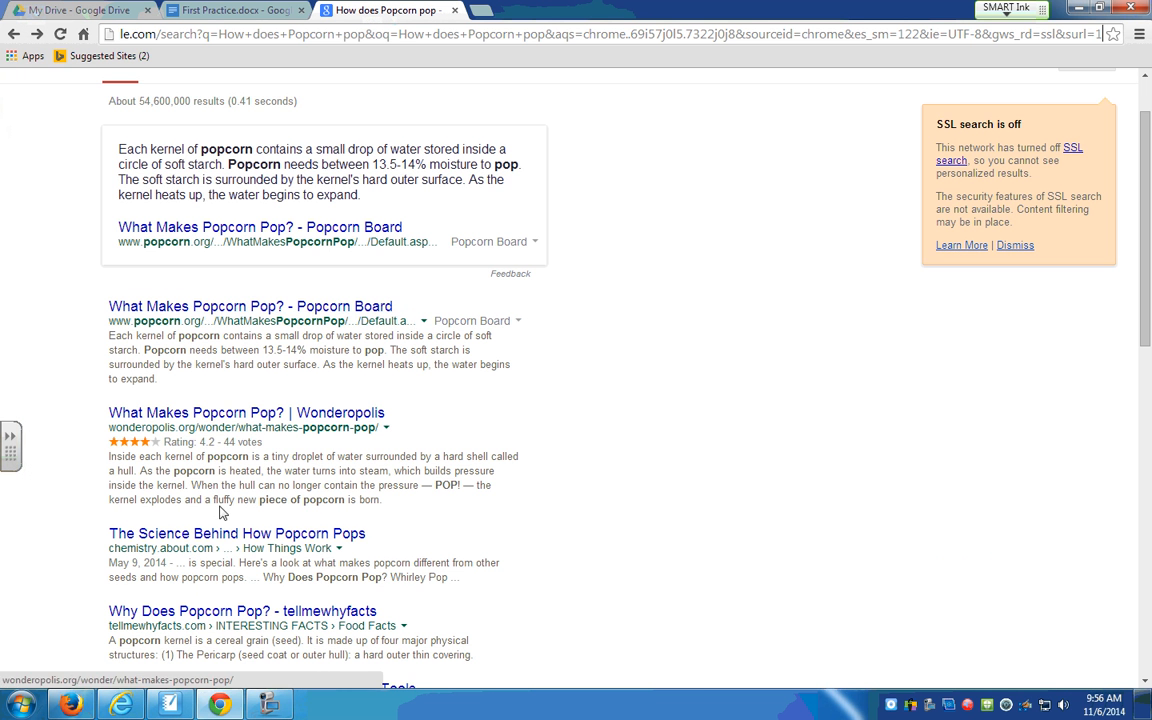
scroll(200, 462, "down", 1)
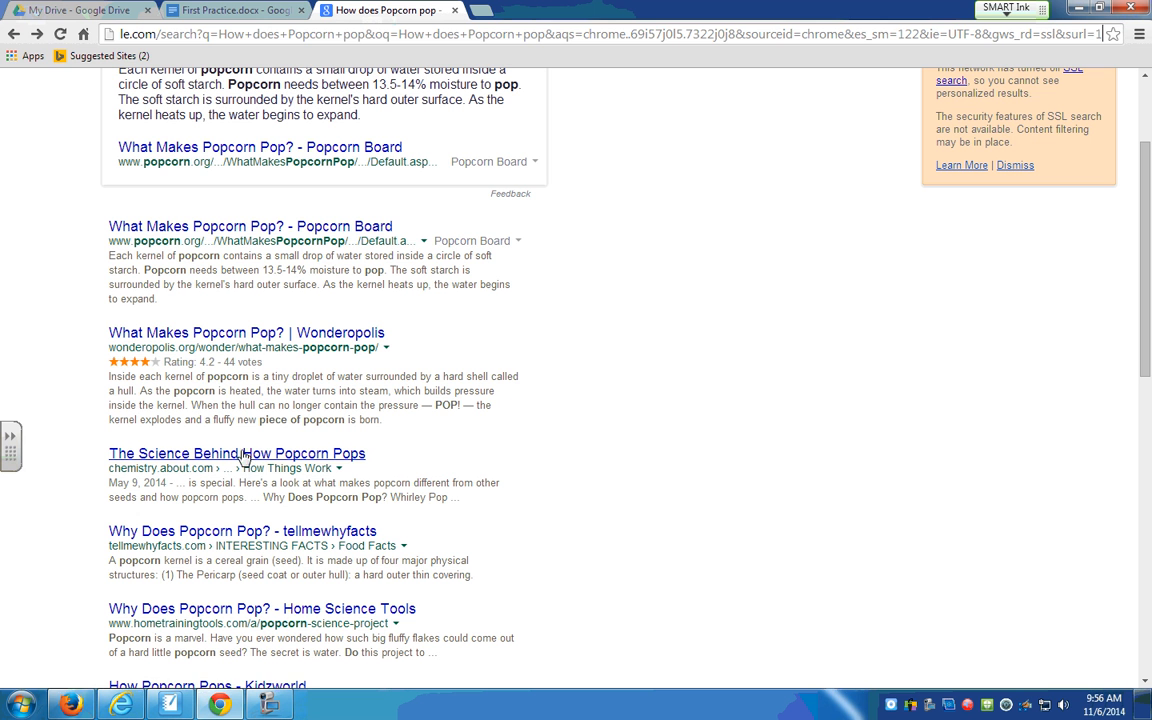
left_click(247, 460)
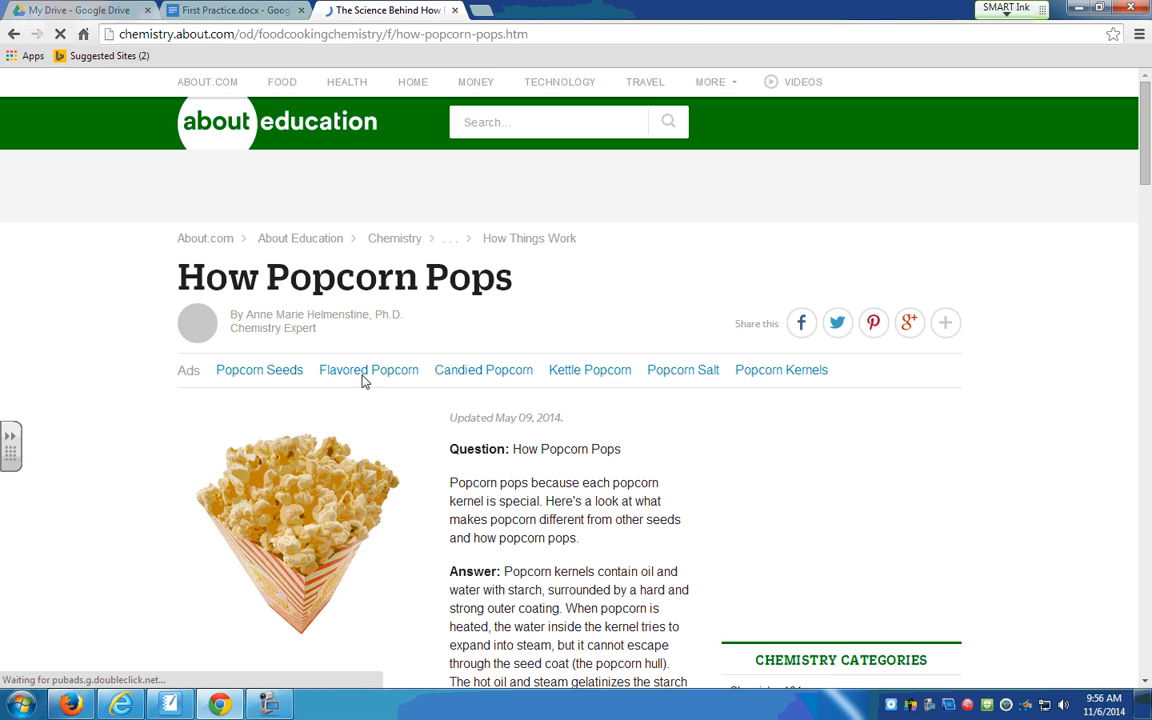
scroll(599, 537, "down", 3)
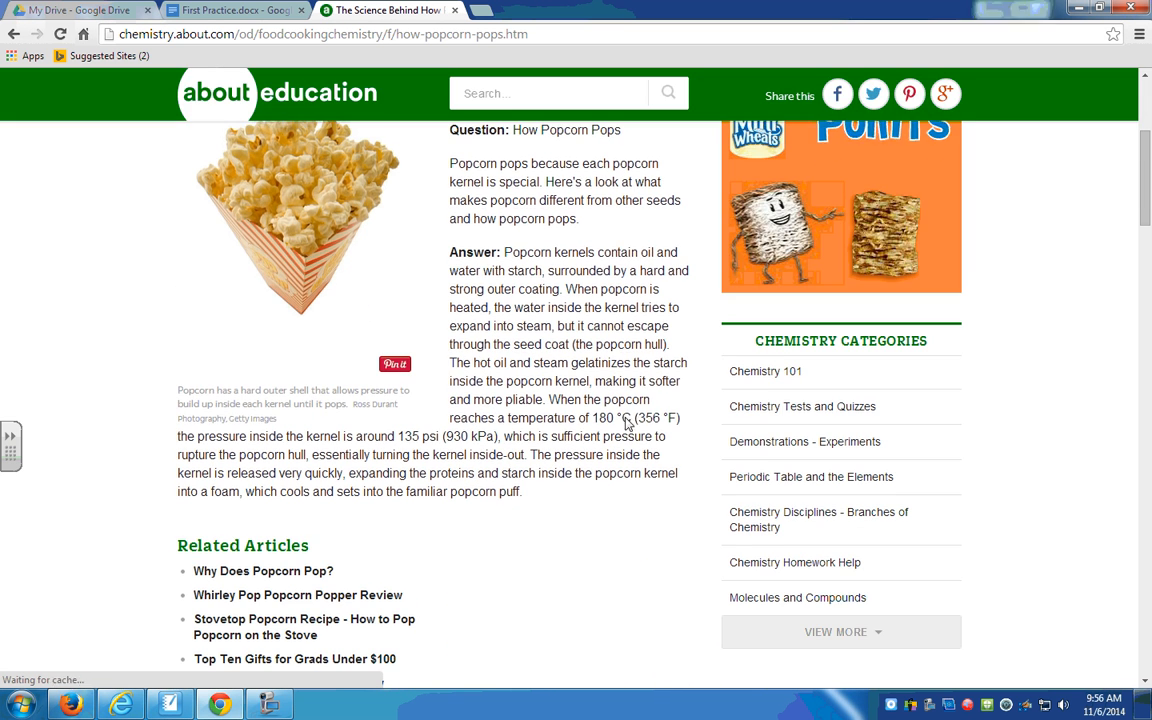
left_click_drag(634, 419, 549, 399)
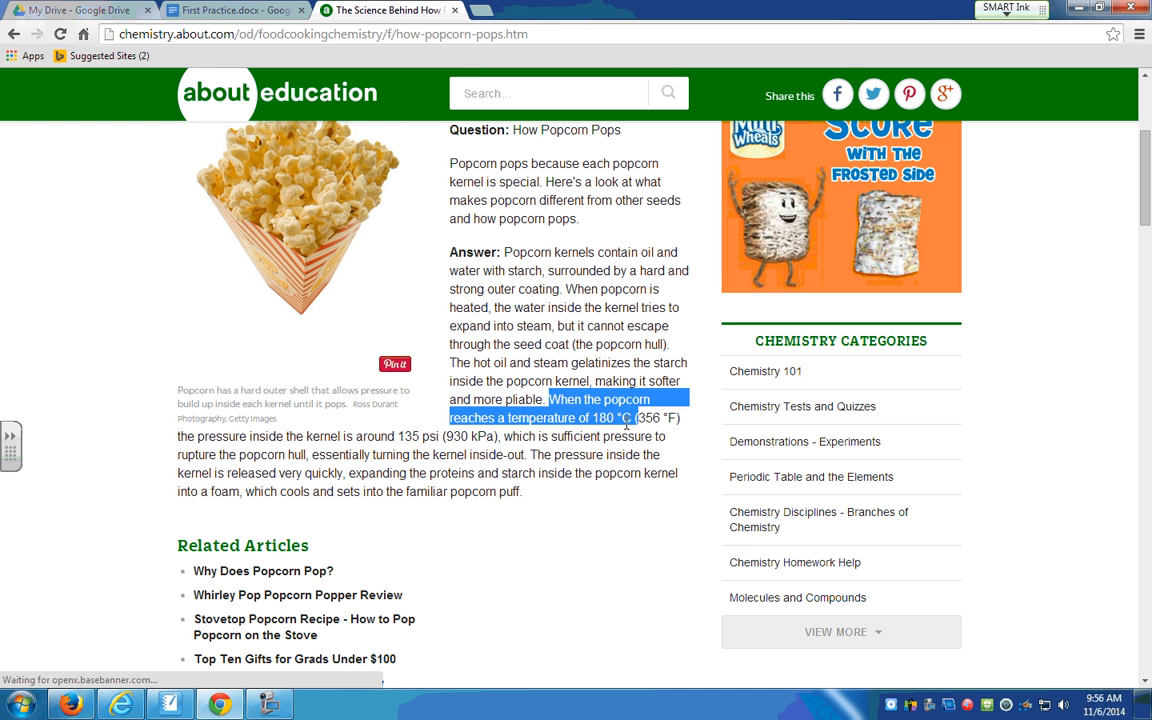
left_click_drag(178, 437, 307, 458)
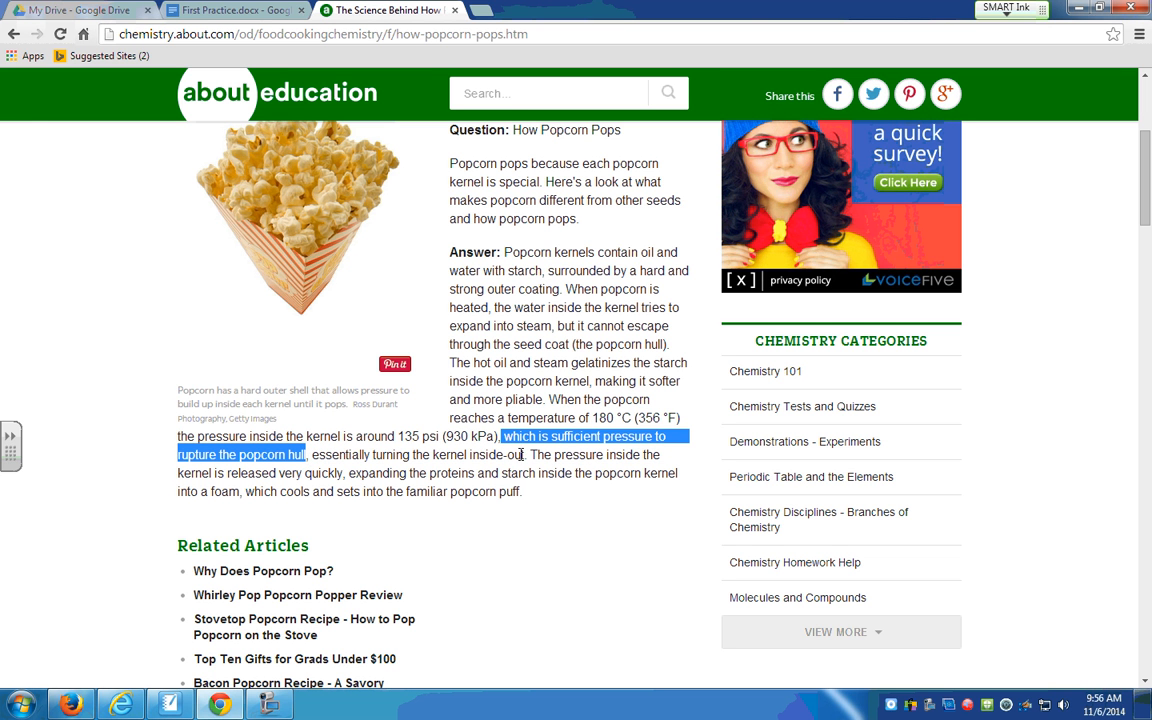
left_click_drag(520, 455, 470, 455)
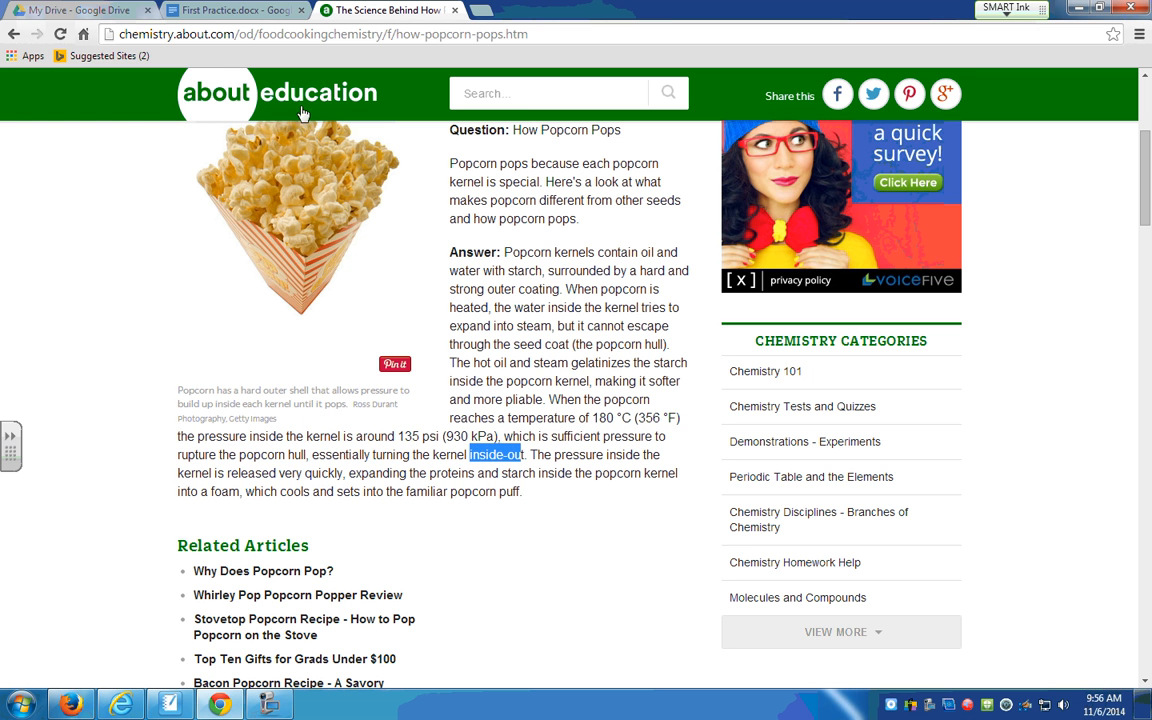
Step: Copy the sentence from "Once the popcorn kernel" through "bursts open" in the earlier paragraph of First Practice.docx to the end of the new paragraph
left_click(244, 11)
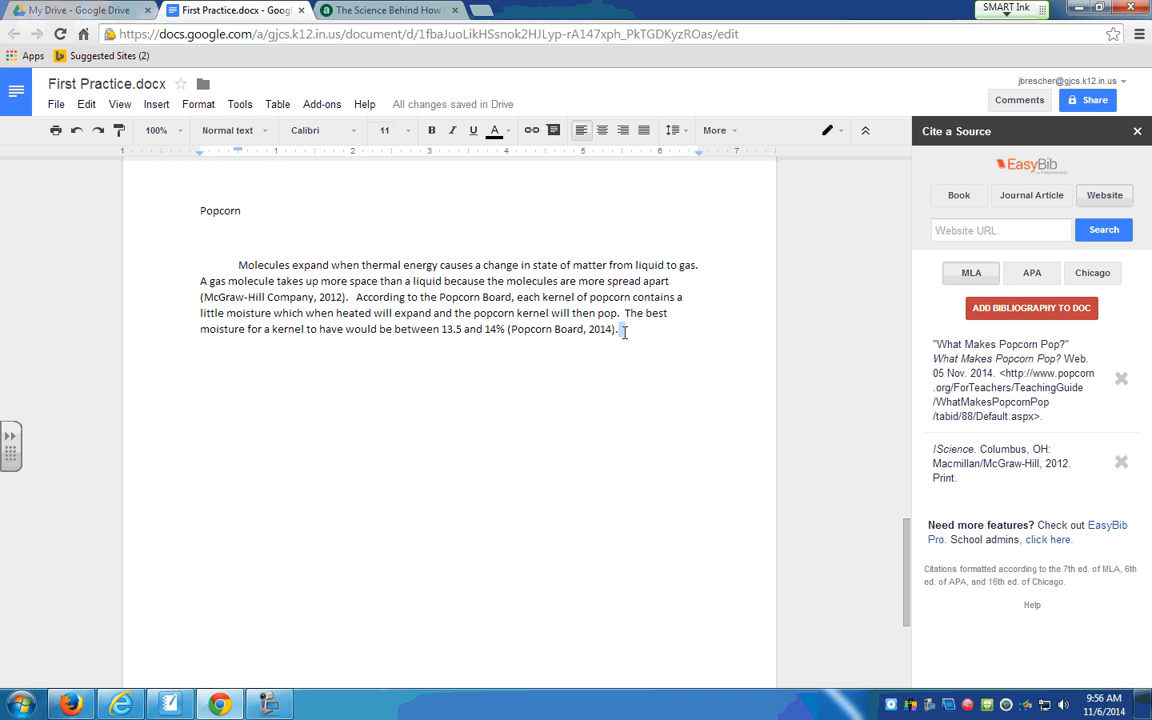
scroll(595, 332, "up", 3)
scroll(475, 323, "up", 1)
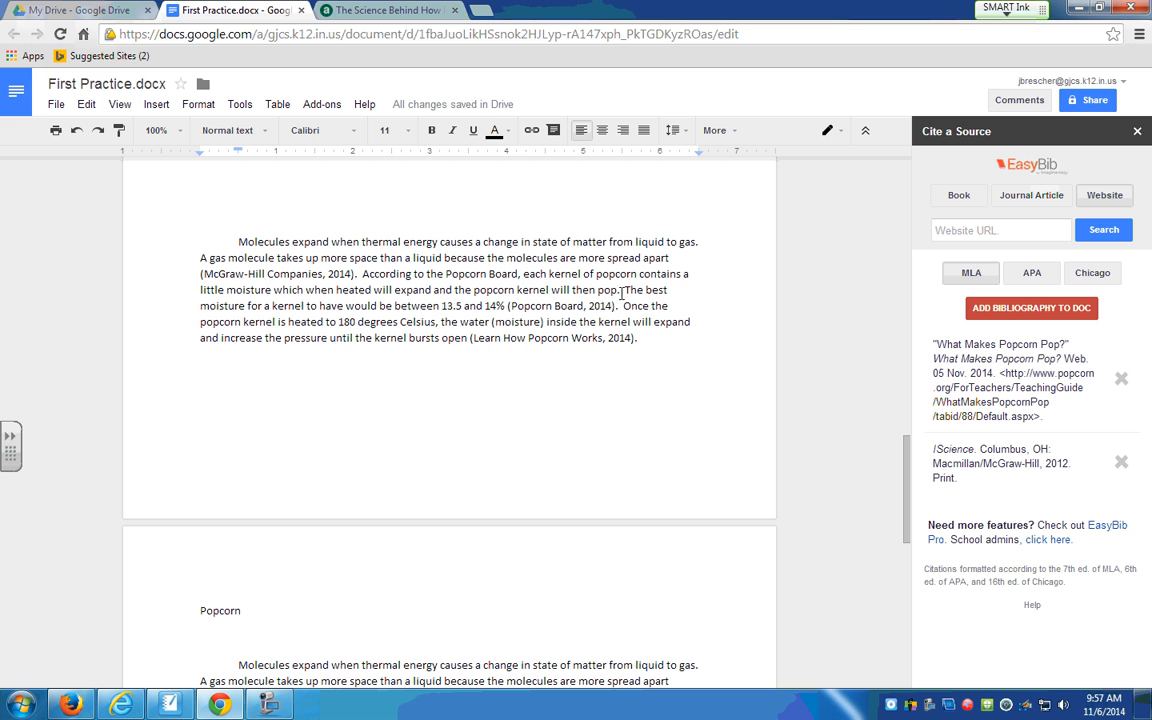
left_click_drag(622, 306, 473, 348)
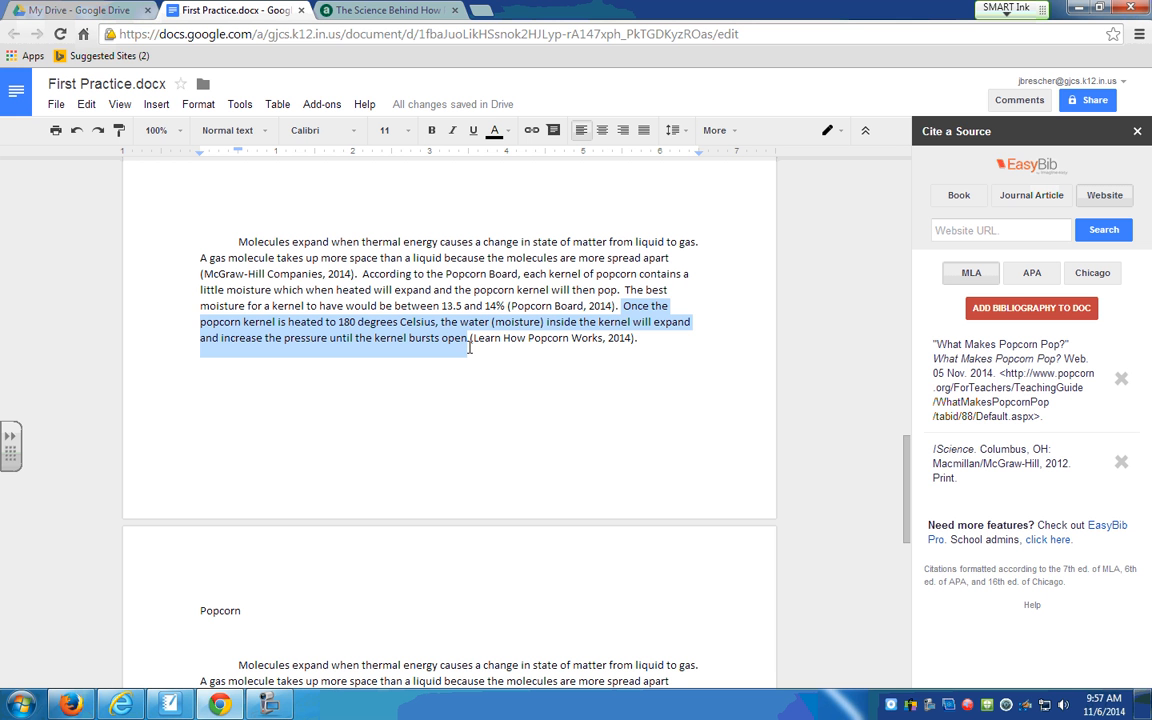
right_click(456, 330)
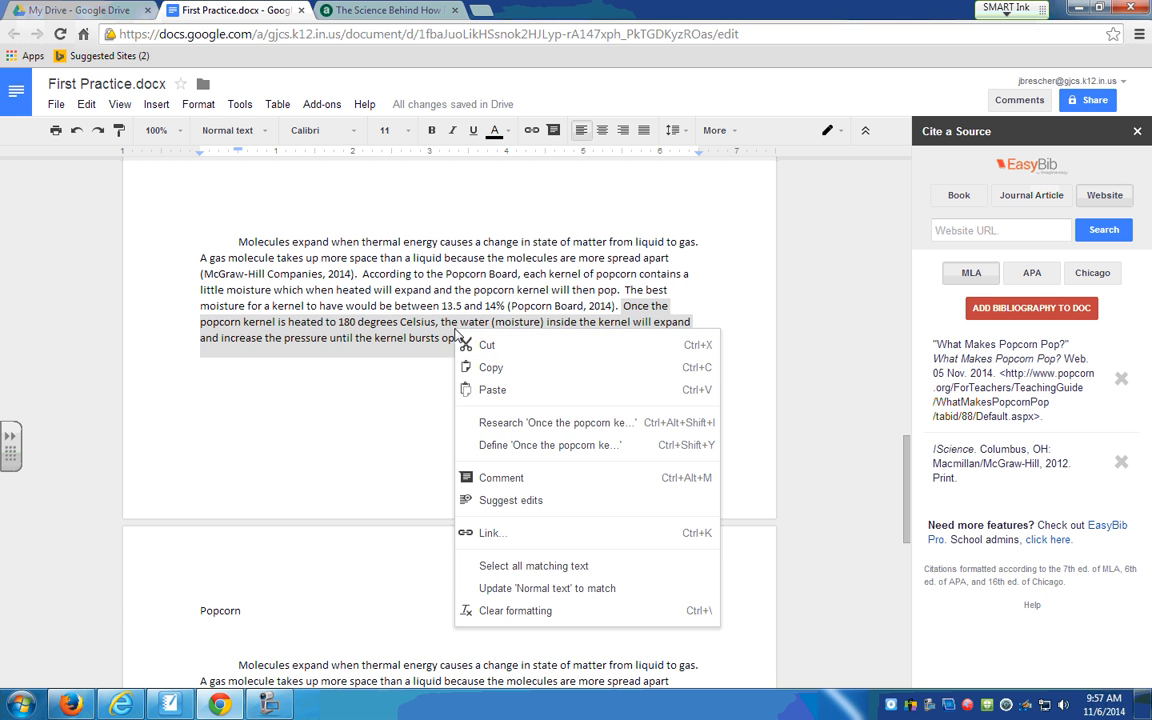
left_click(470, 368)
scroll(473, 368, "down", 3)
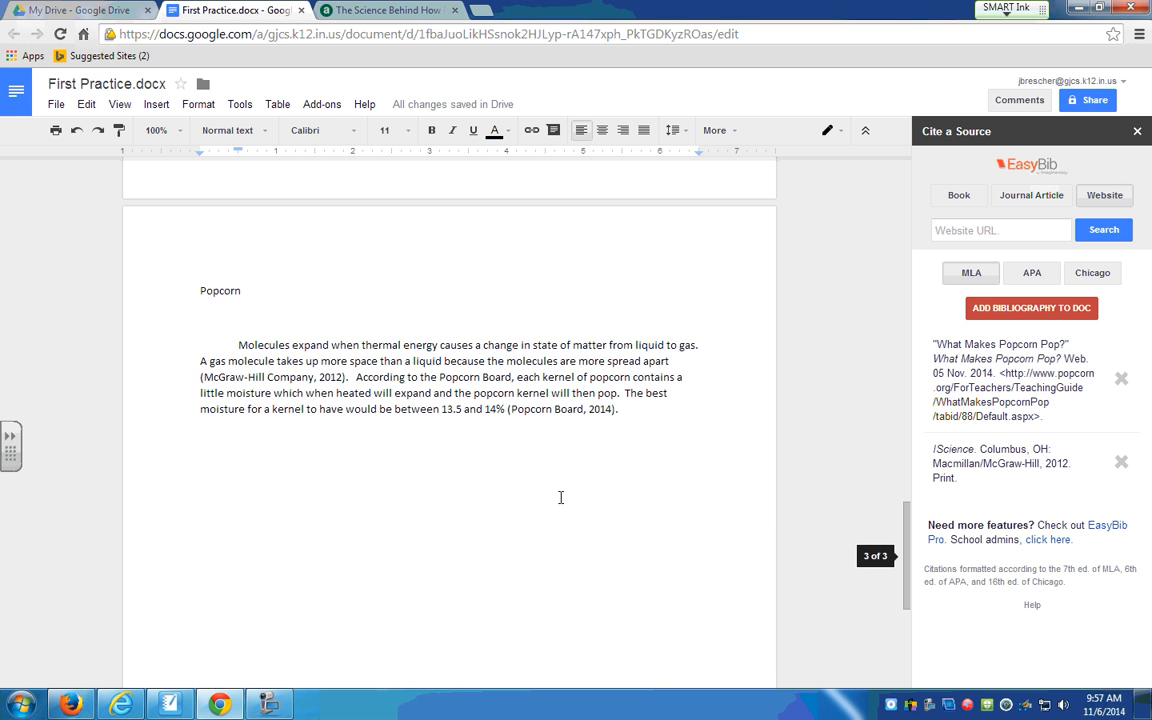
left_click(647, 413)
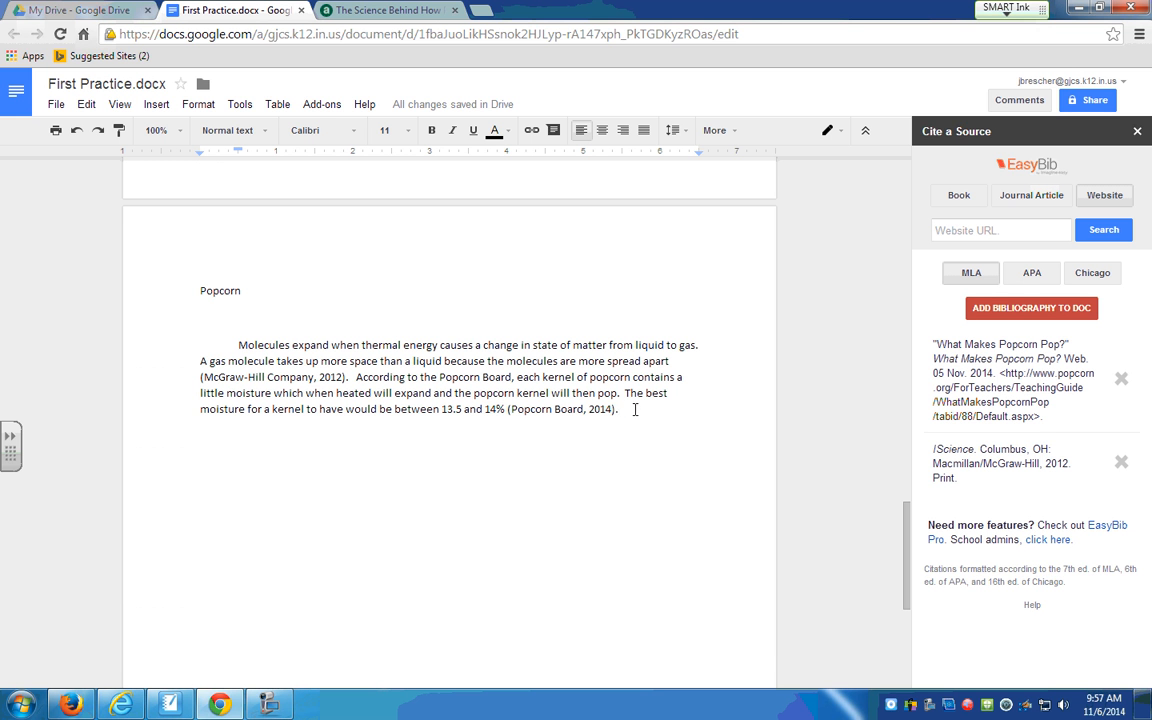
right_click(635, 412)
left_click(661, 472)
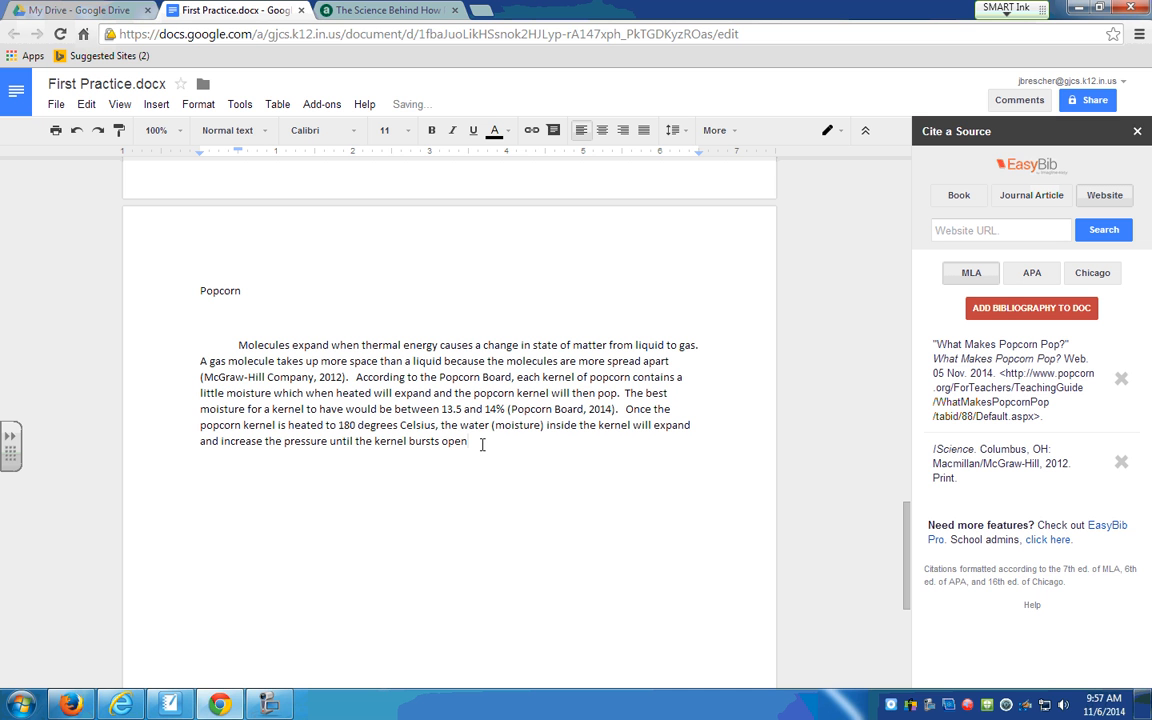
Step: Start an in-text citation with an opening parenthesis after "bursts open", consulting the matching citation in the earlier paragraph
type(".")
type("(")
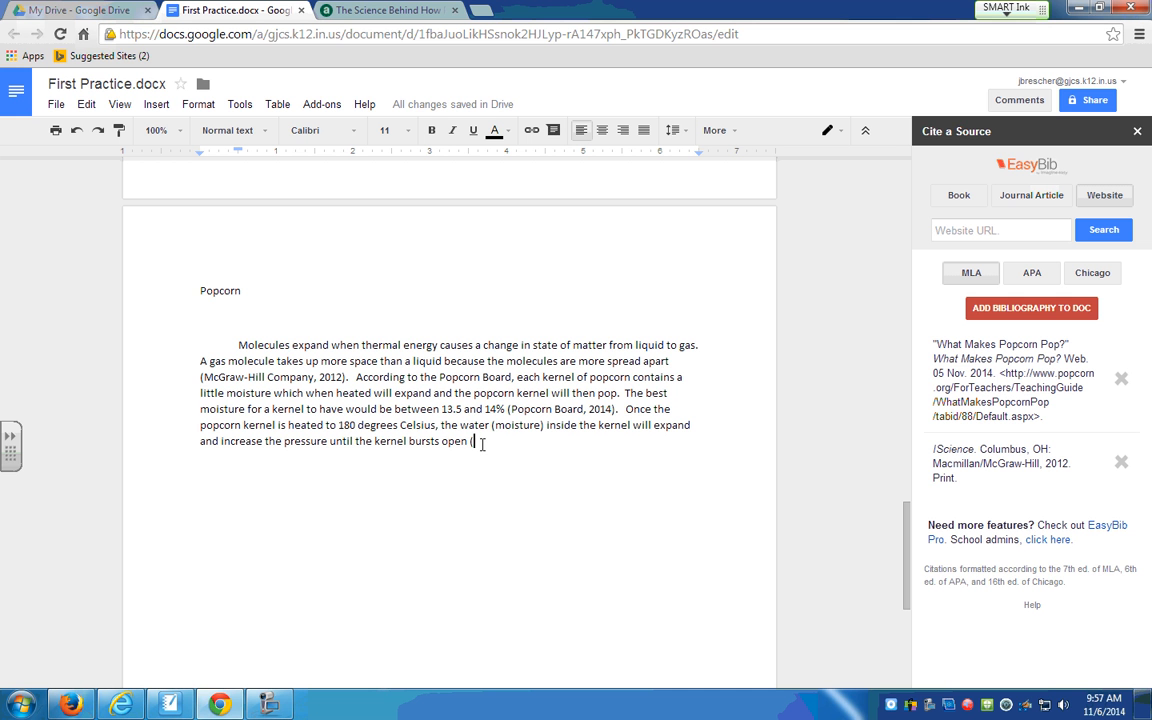
scroll(472, 320, "up", 3)
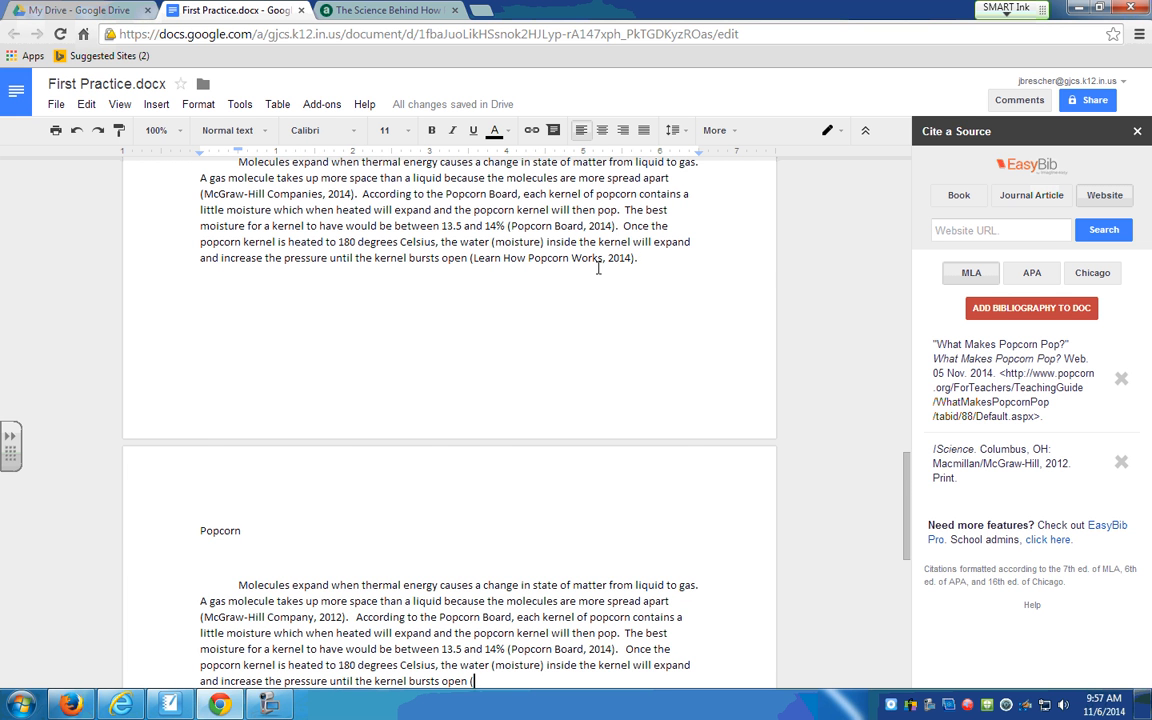
scroll(425, 517, "down", 3)
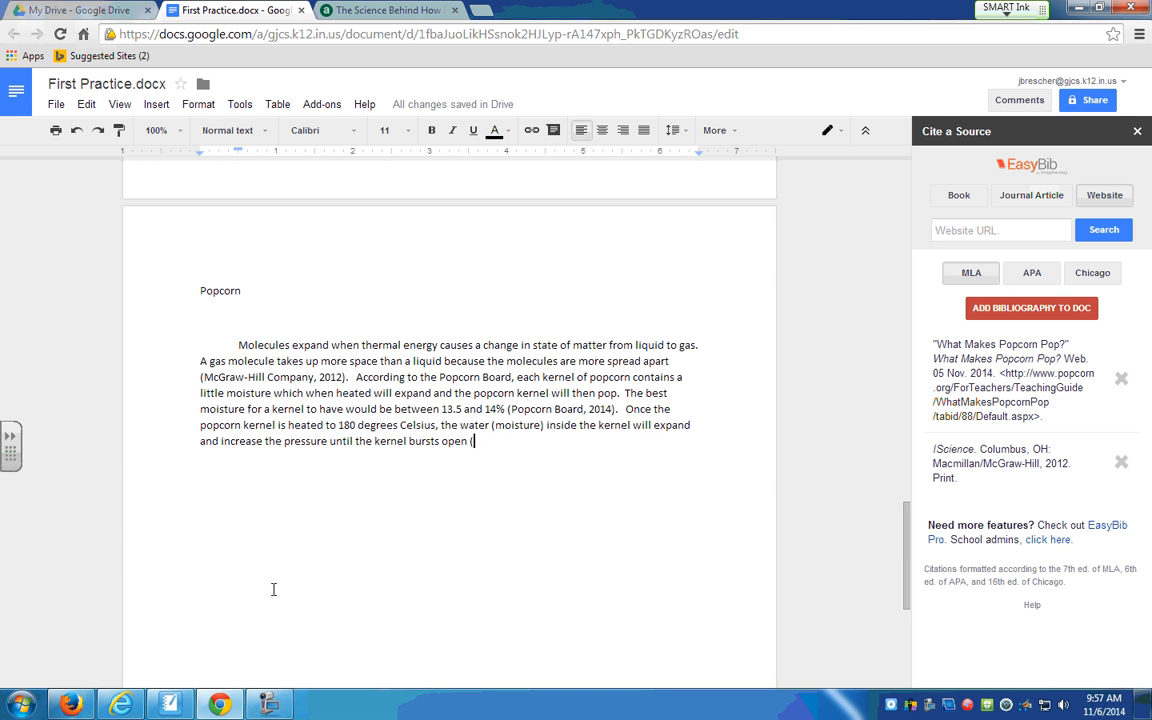
Step: Examine the "How Popcorn Pops" article's byline and page footer for the author and copyright year
left_click(356, 12)
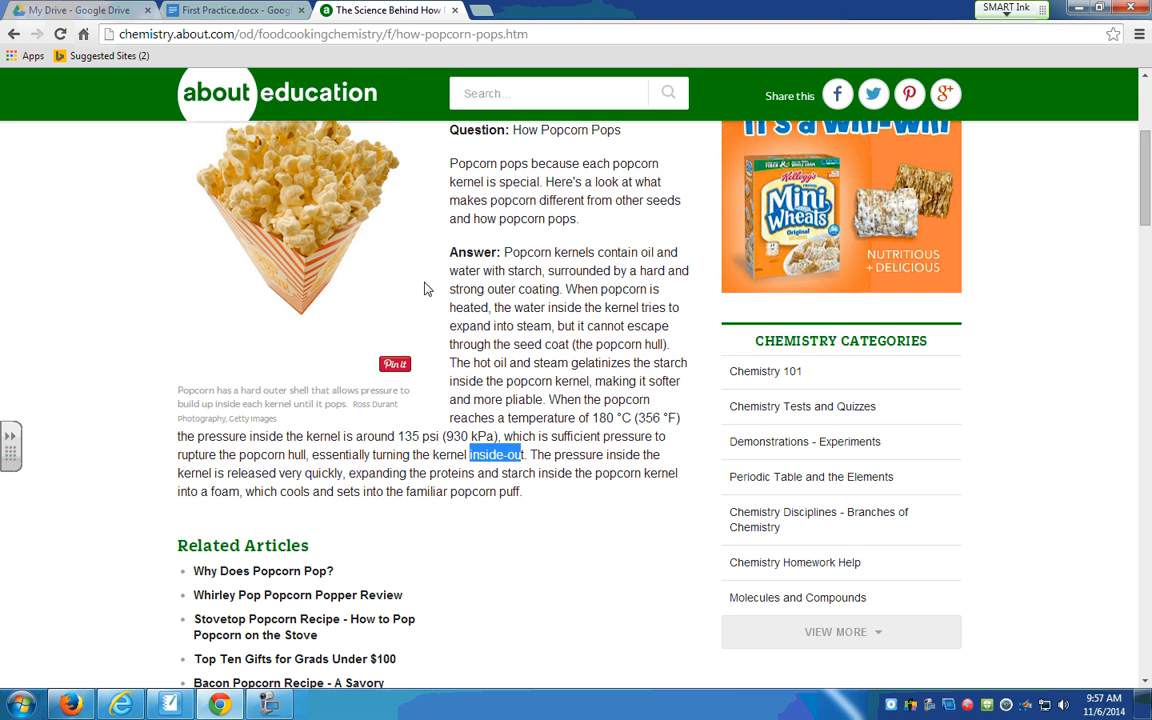
scroll(429, 289, "up", 3)
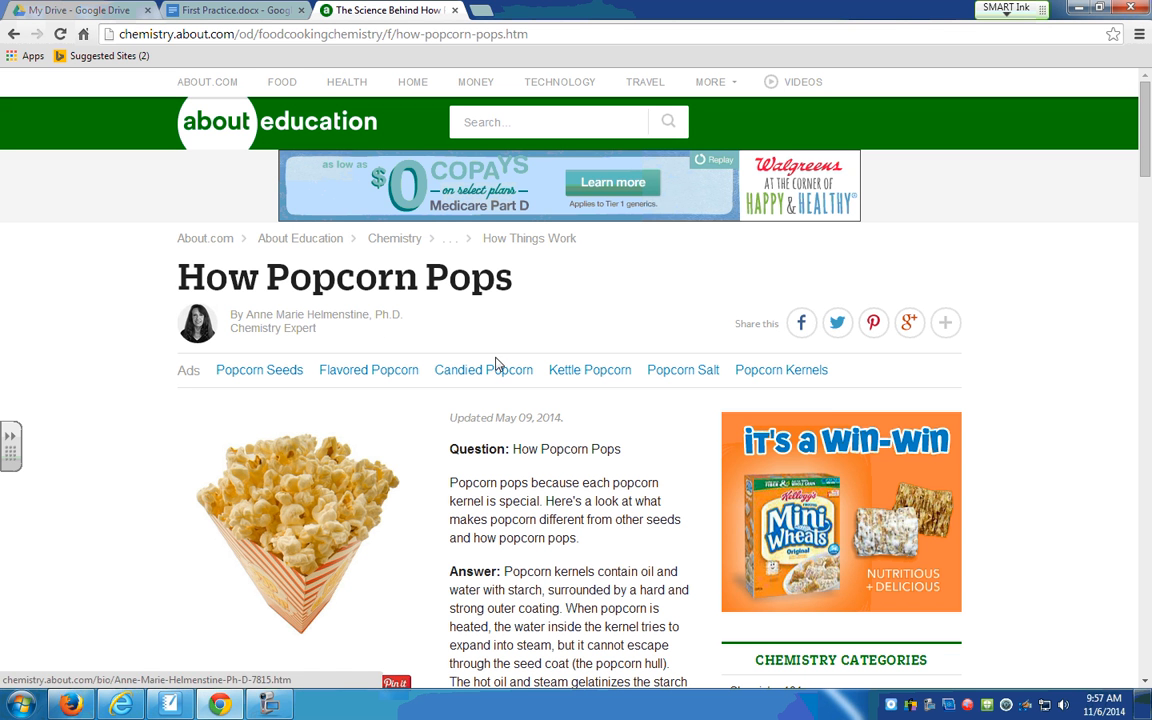
scroll(430, 402, "down", 3)
scroll(425, 411, "down", 5)
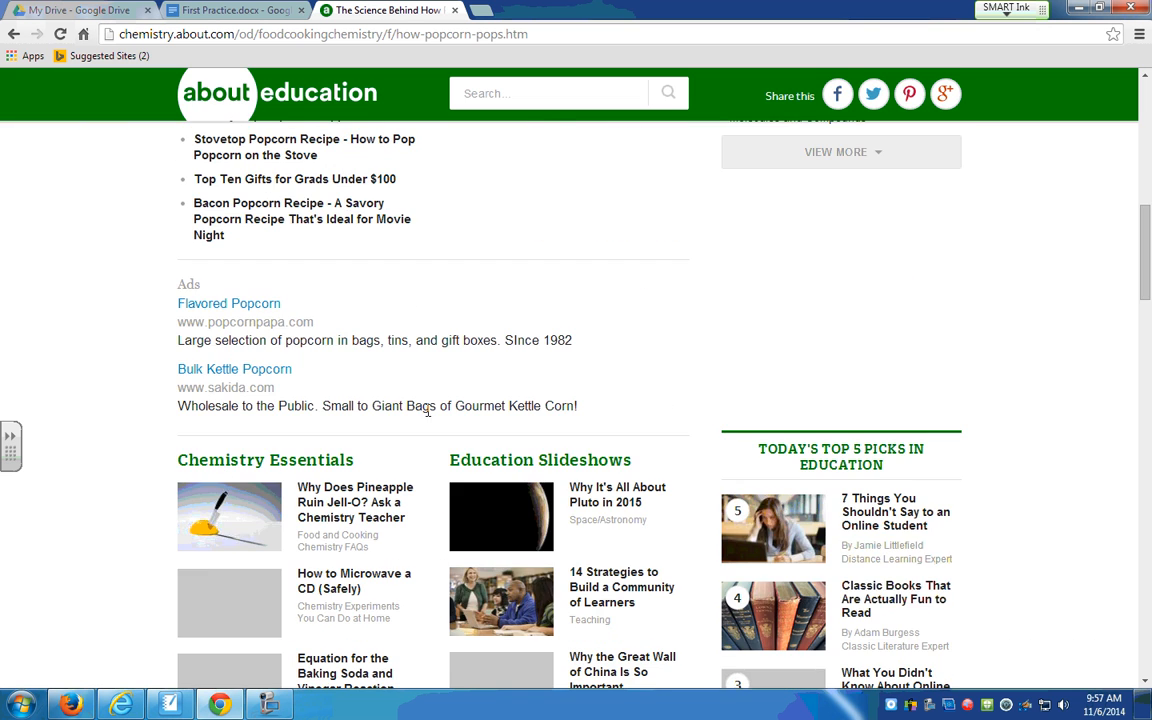
scroll(449, 340, "down", 9)
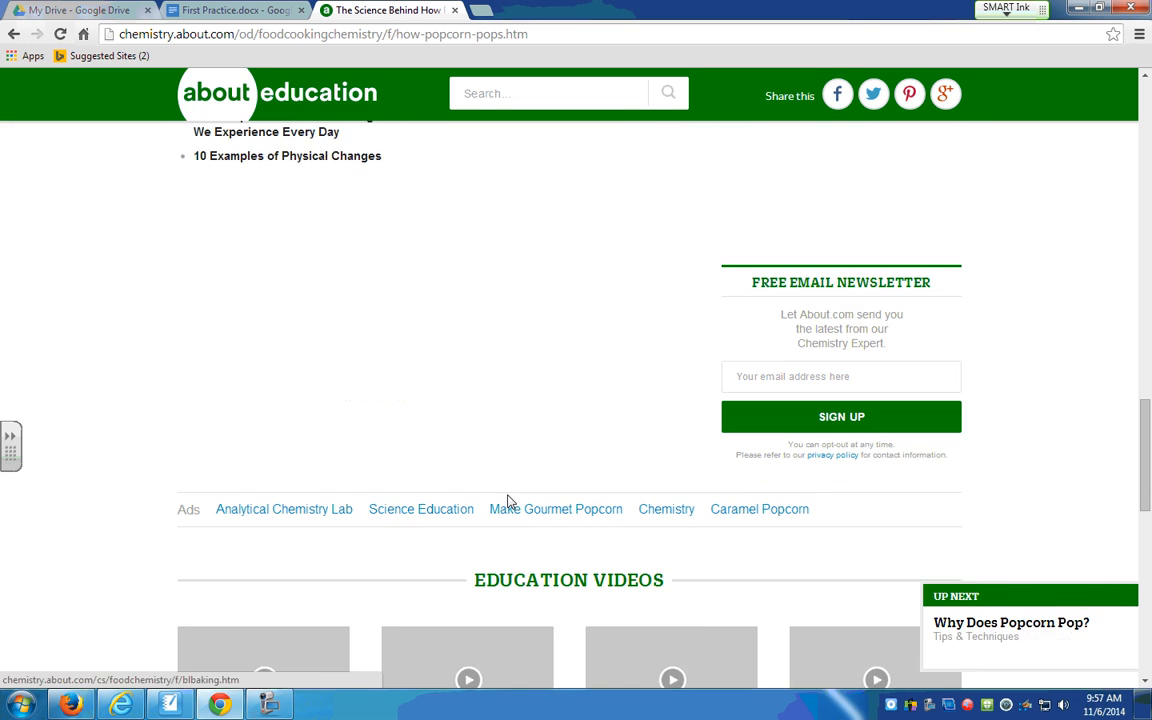
scroll(480, 470, "down", 12)
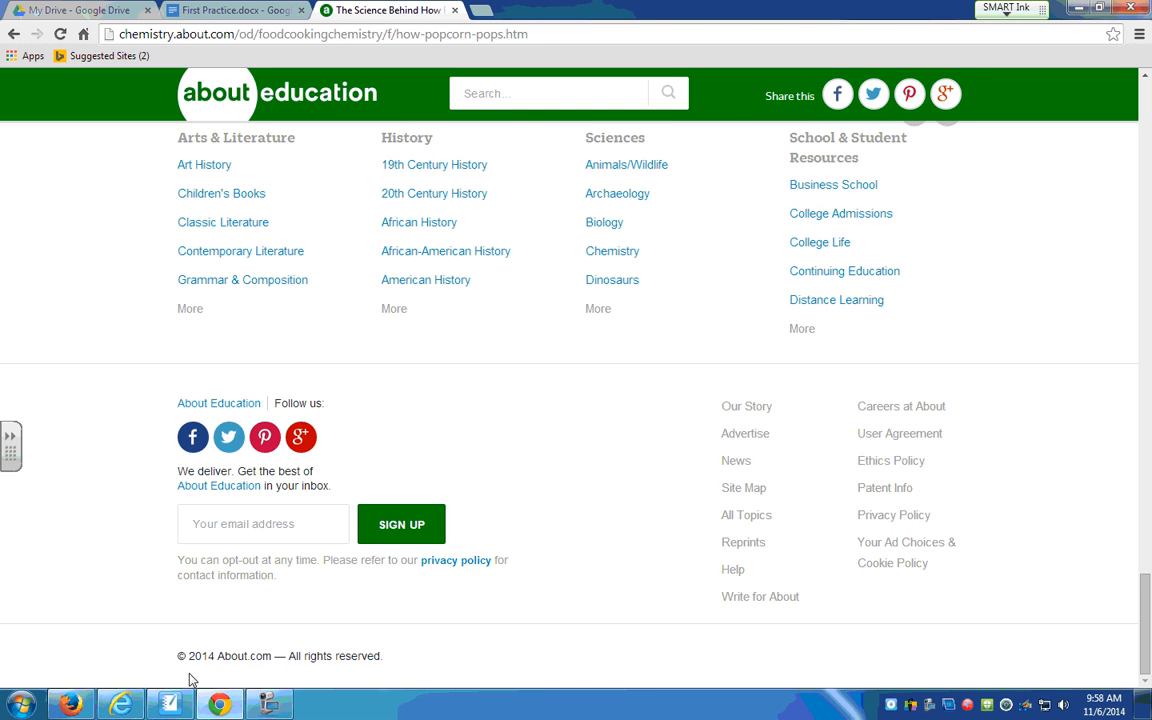
left_click_drag(219, 655, 186, 656)
scroll(448, 300, "up", 15)
scroll(462, 189, "up", 5)
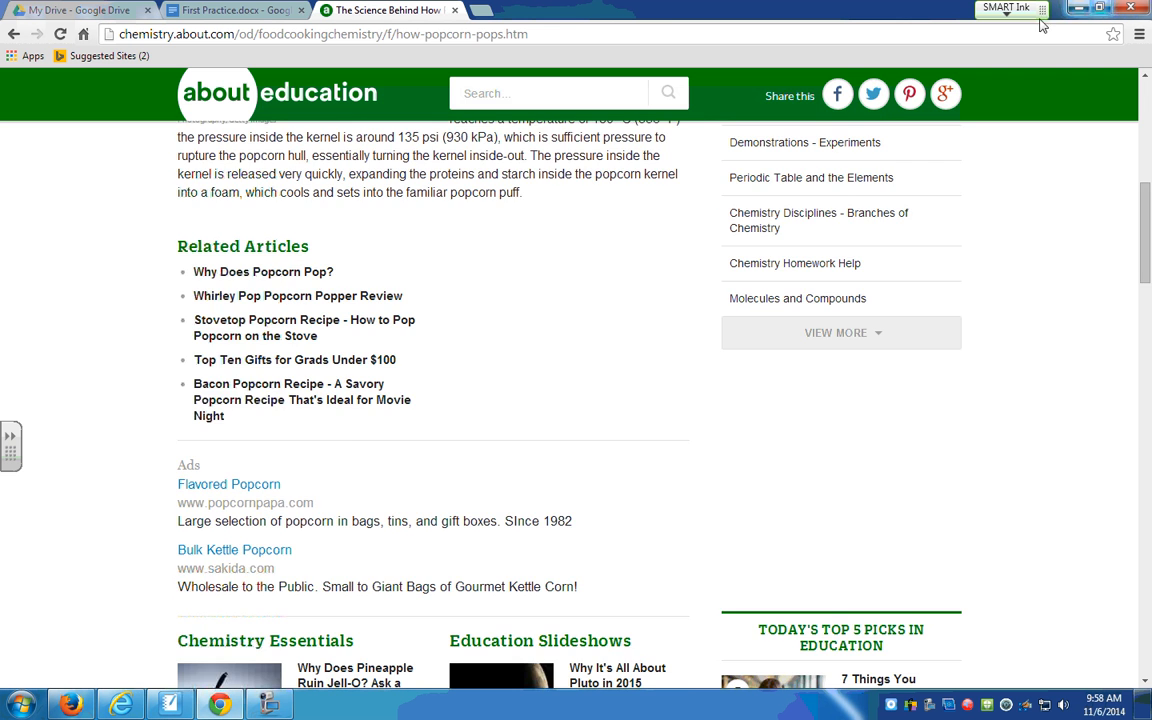
Step: Complete the in-text citation after "bursts open" with the article author's last name and the year 2014
left_click(232, 10)
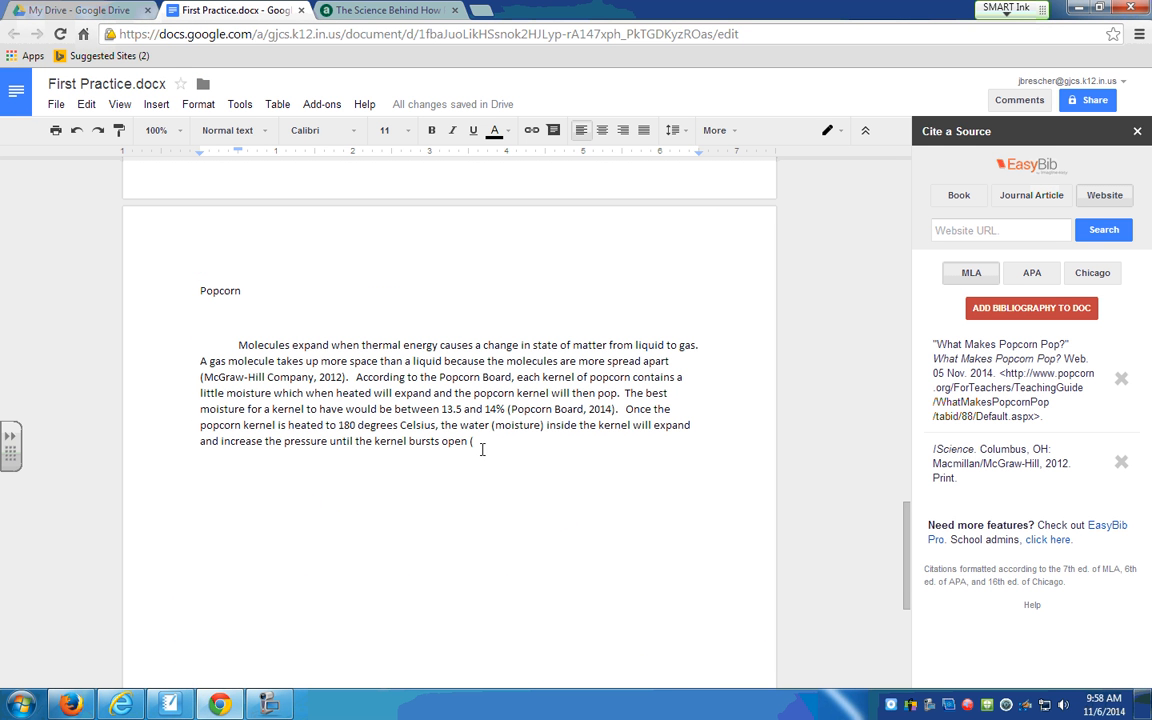
type("Helmenstine,")
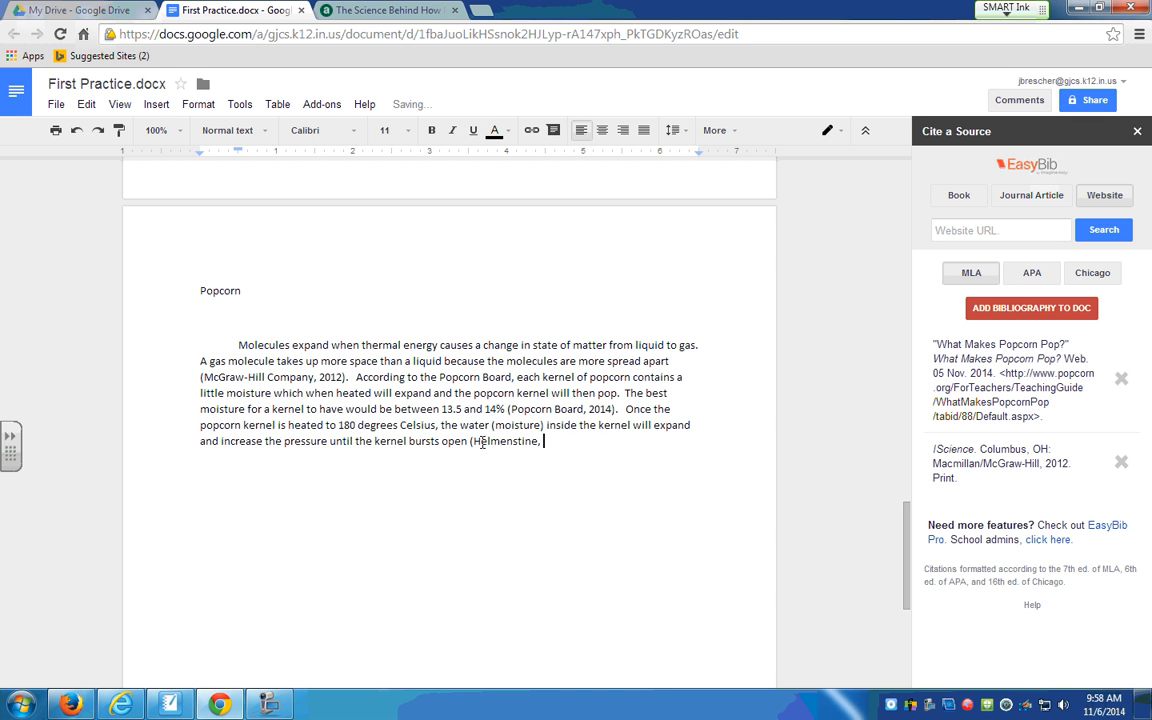
type(" 2014")
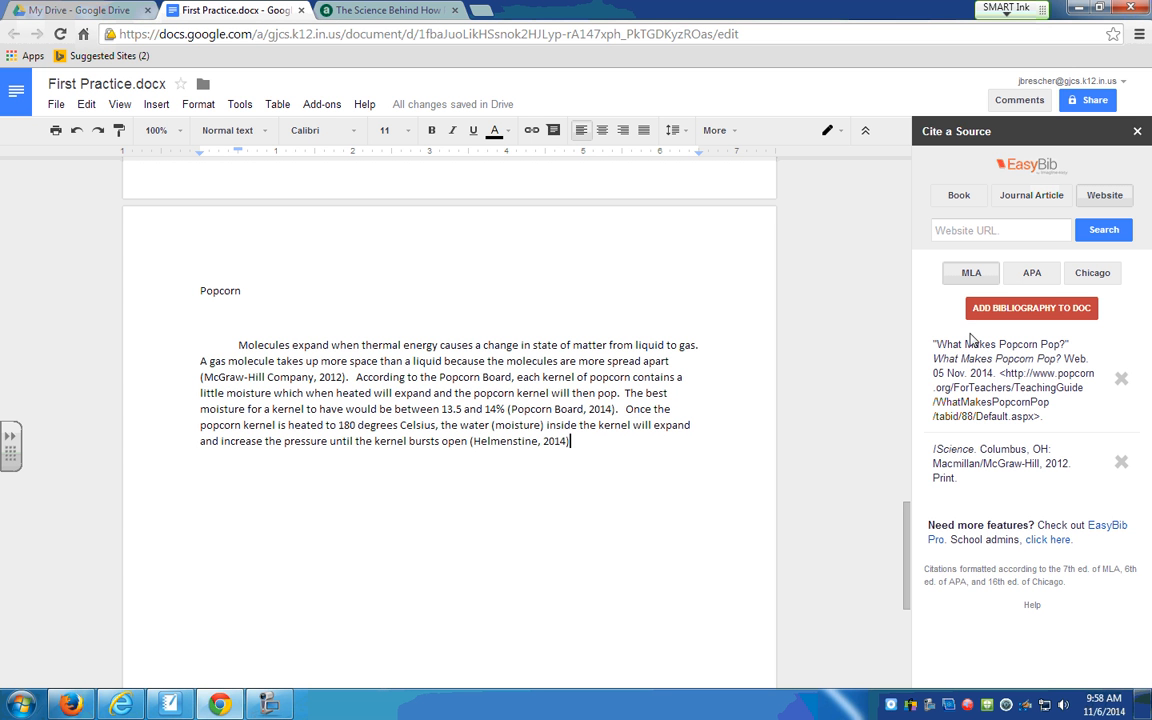
Step: Copy the web address of the chemistry.about.com article "How Popcorn Pops"
left_click(325, 9)
left_click(266, 34)
right_click(297, 42)
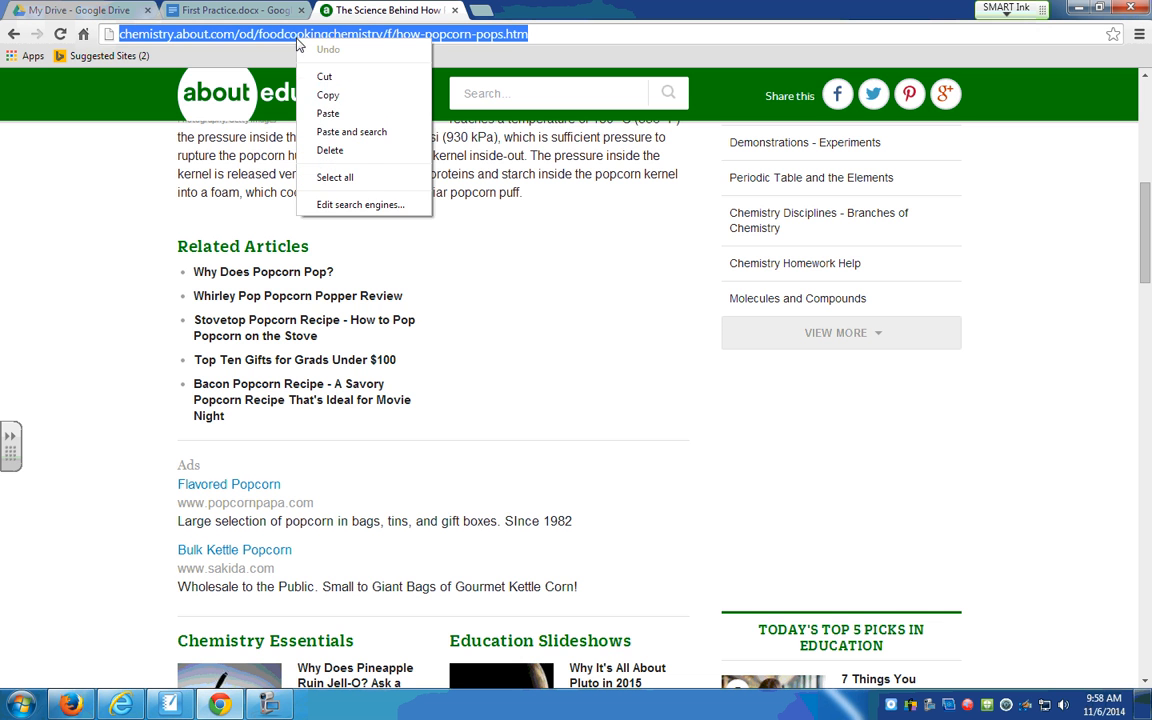
left_click(300, 95)
Step: Search EasyBib's website sources with the copied chemistry.about.com address and add "Learn How Popcorn Works" to the bibliography list
left_click(240, 10)
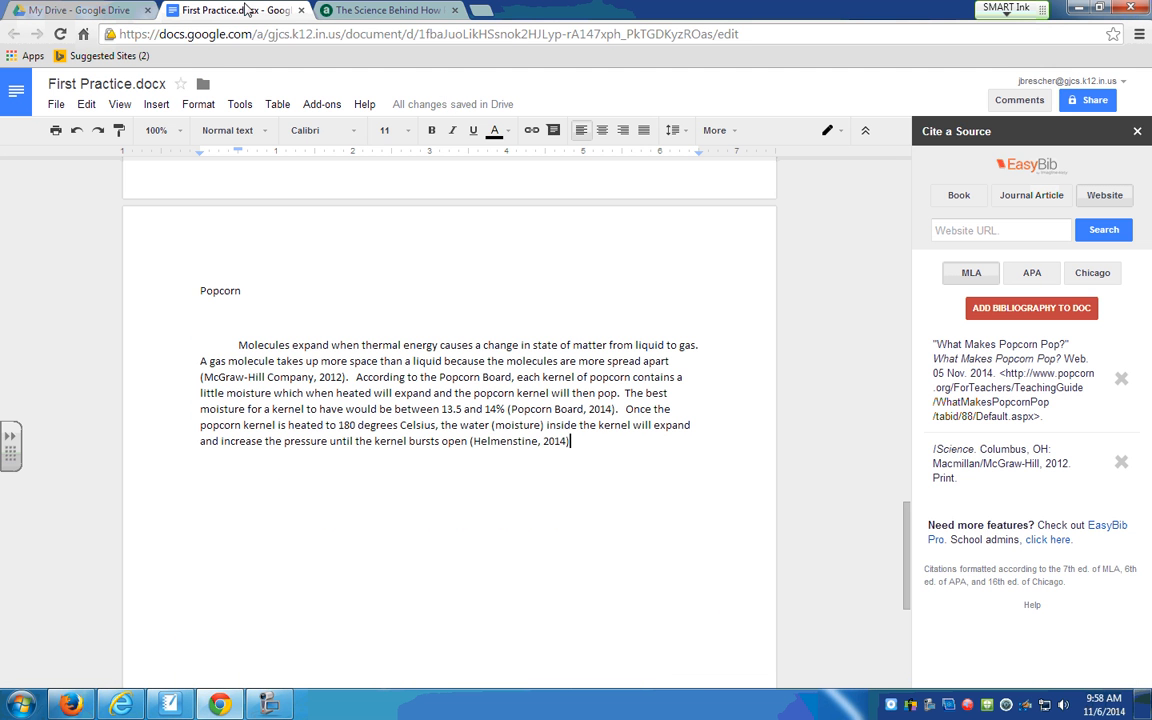
right_click(982, 233)
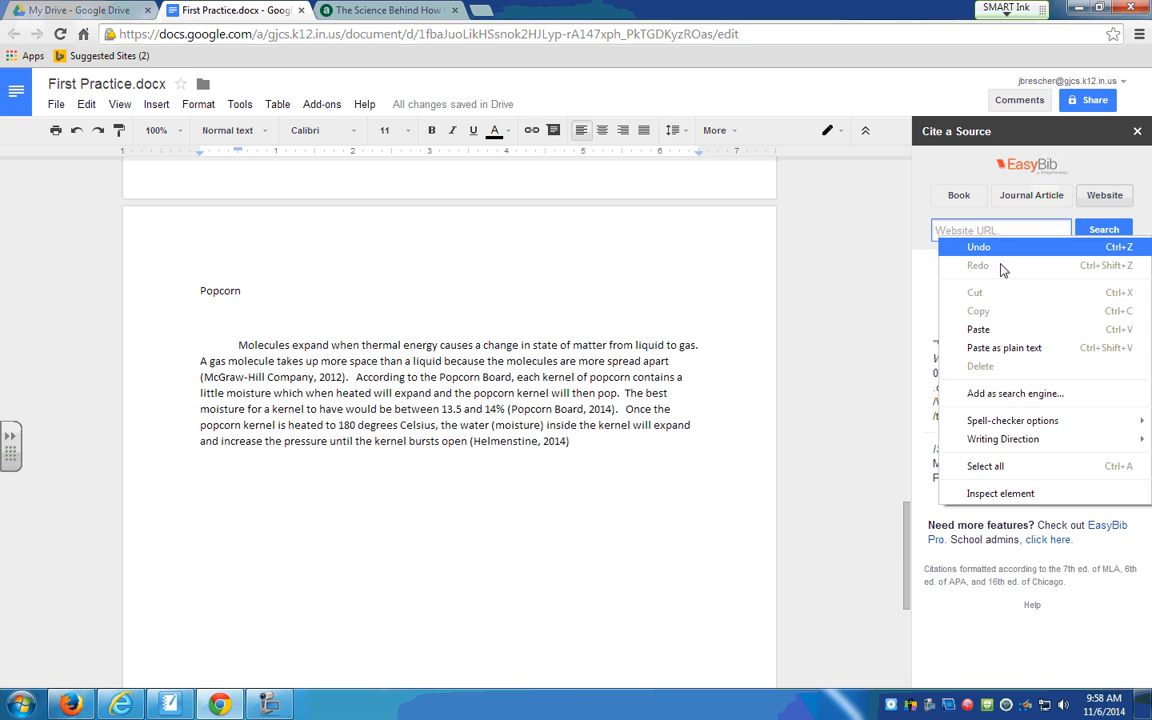
left_click(978, 329)
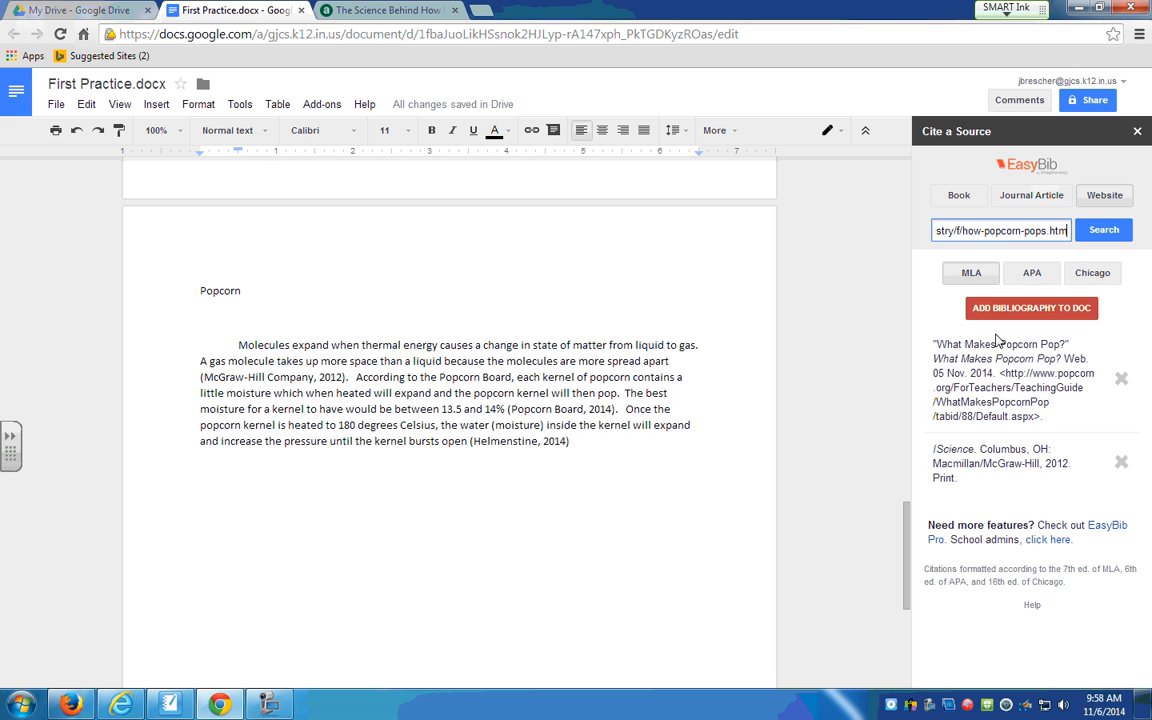
left_click(1104, 230)
left_click(1117, 322)
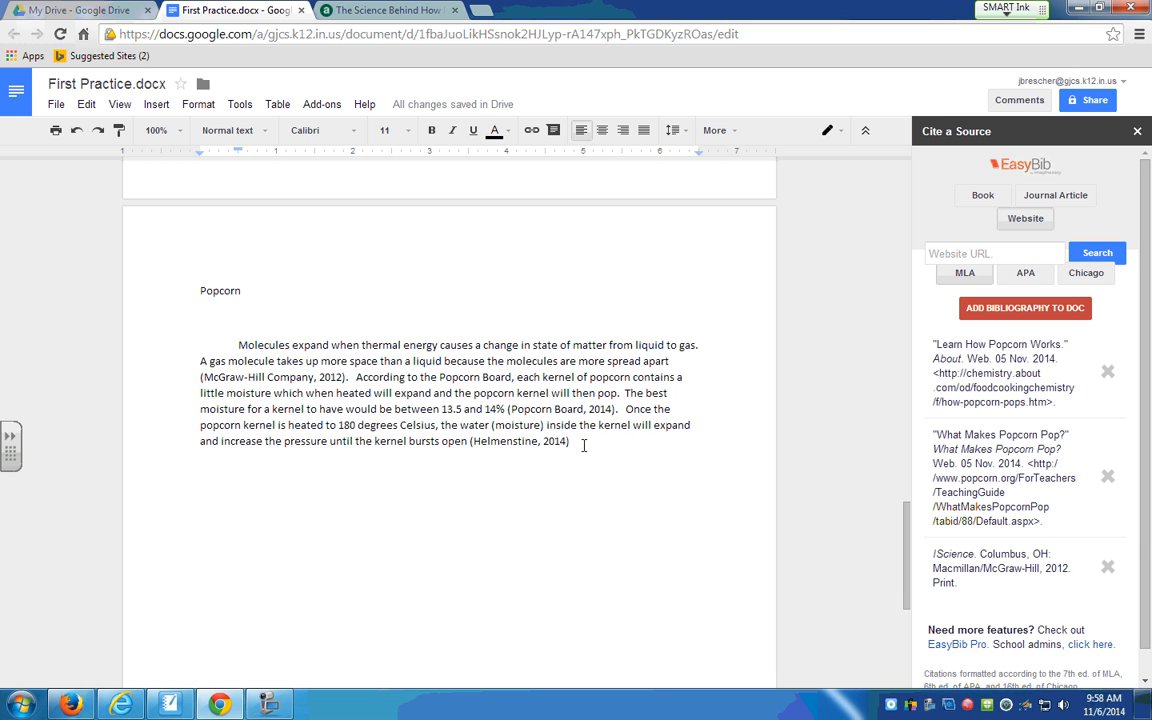
Step: Check the author byline of the "How Popcorn Pops" article and return to First Practice.docx
left_click(332, 10)
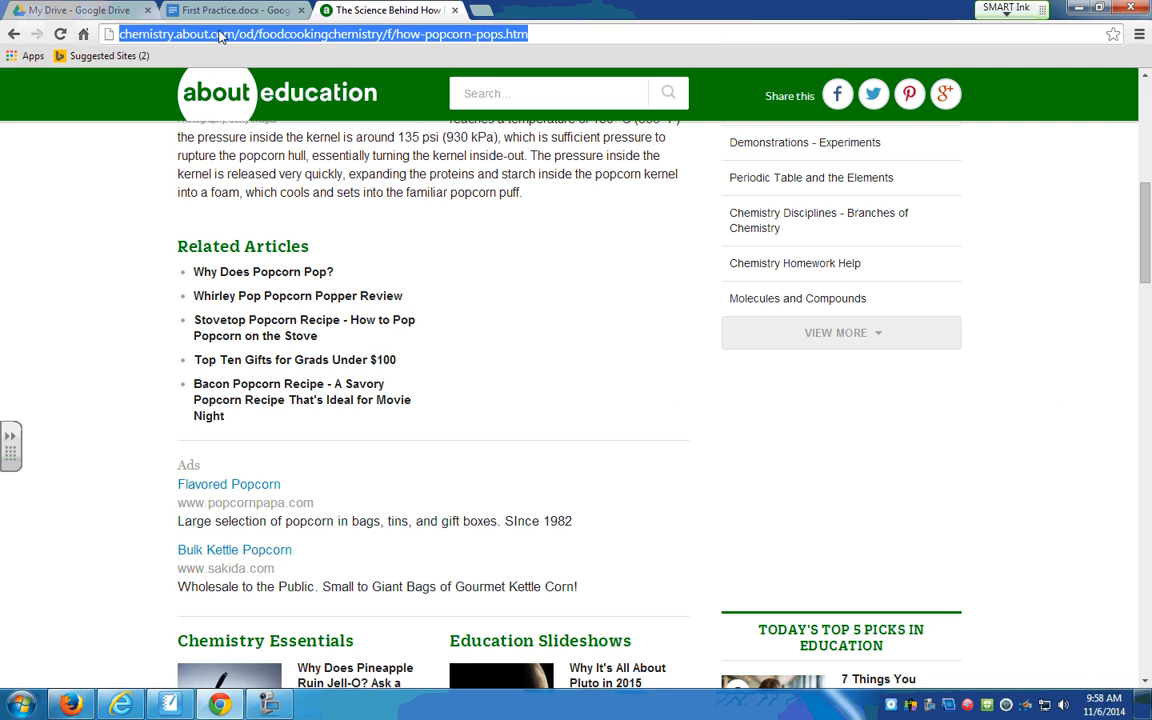
scroll(313, 333, "up", 5)
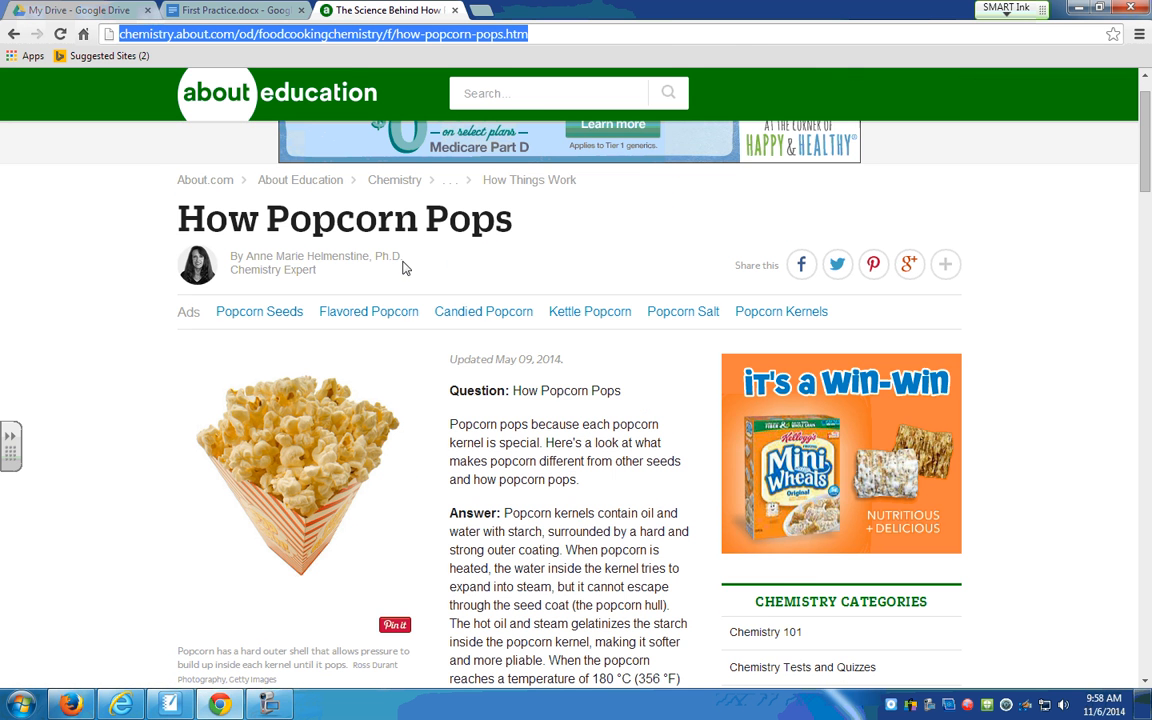
left_click(235, 10)
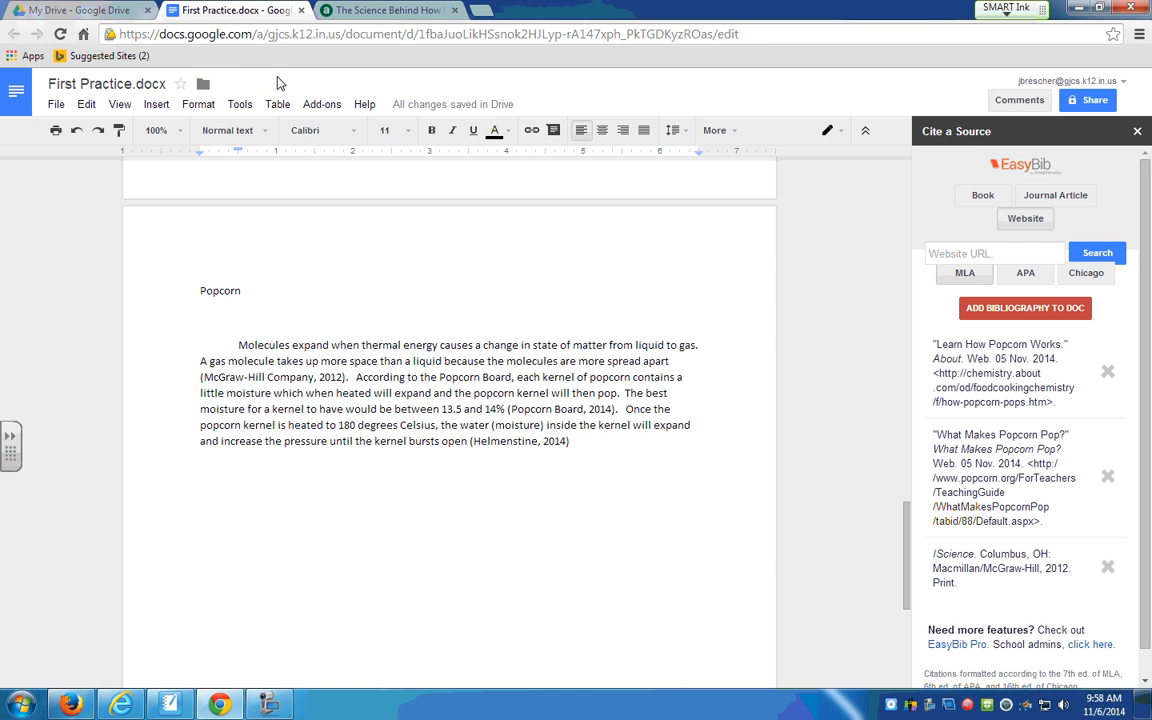
Step: End the last citation sentence with a period and add a new paragraph: "Restate the important facts and details that help to develop your hypothesis."
double_click(599, 456)
double_click(590, 448)
type(".")
key("Return")
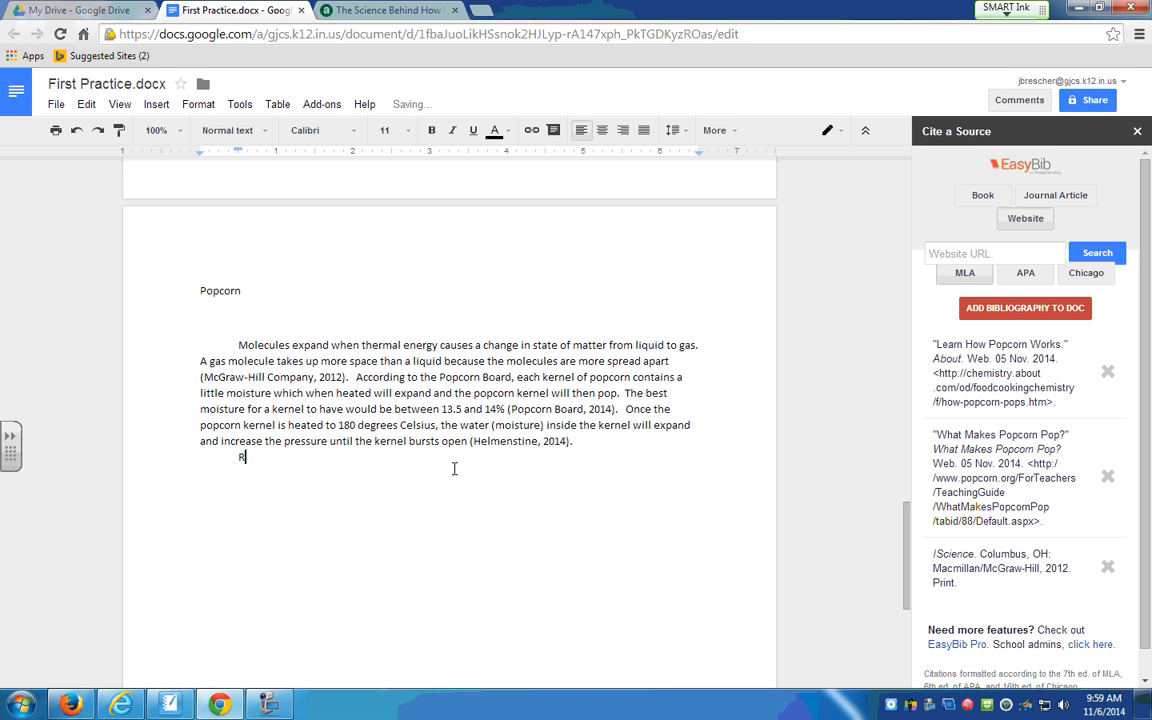
type("Restate the important facts and d")
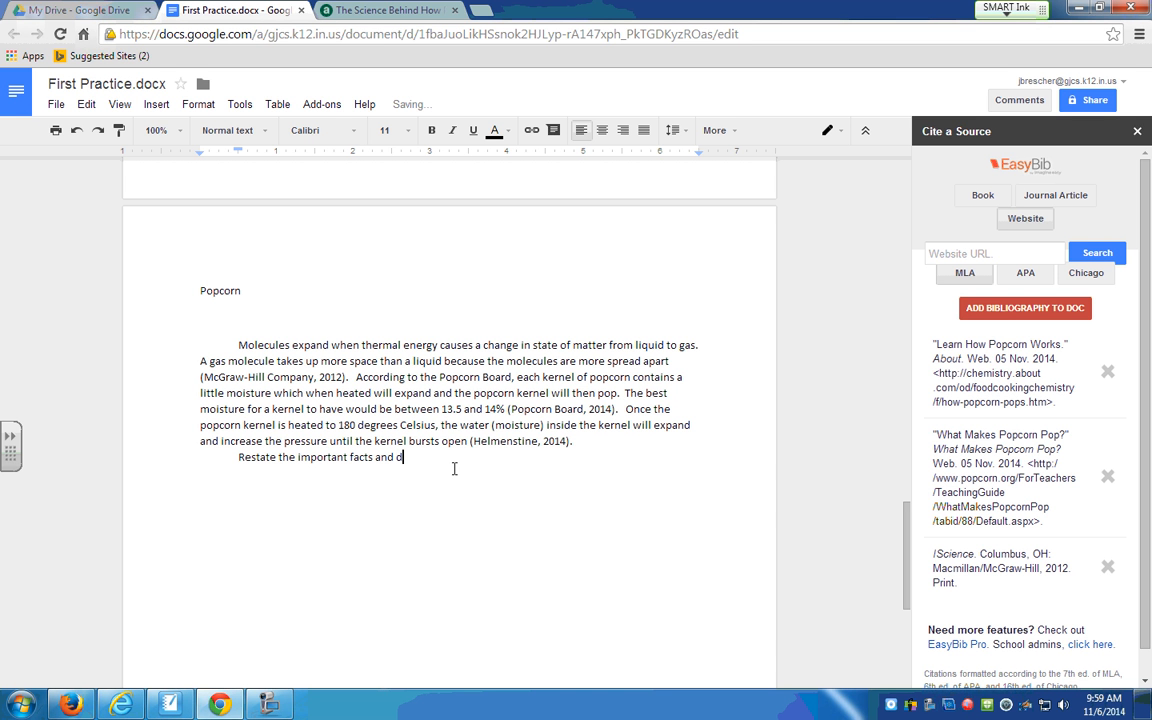
type("etails that help to develop your hy")
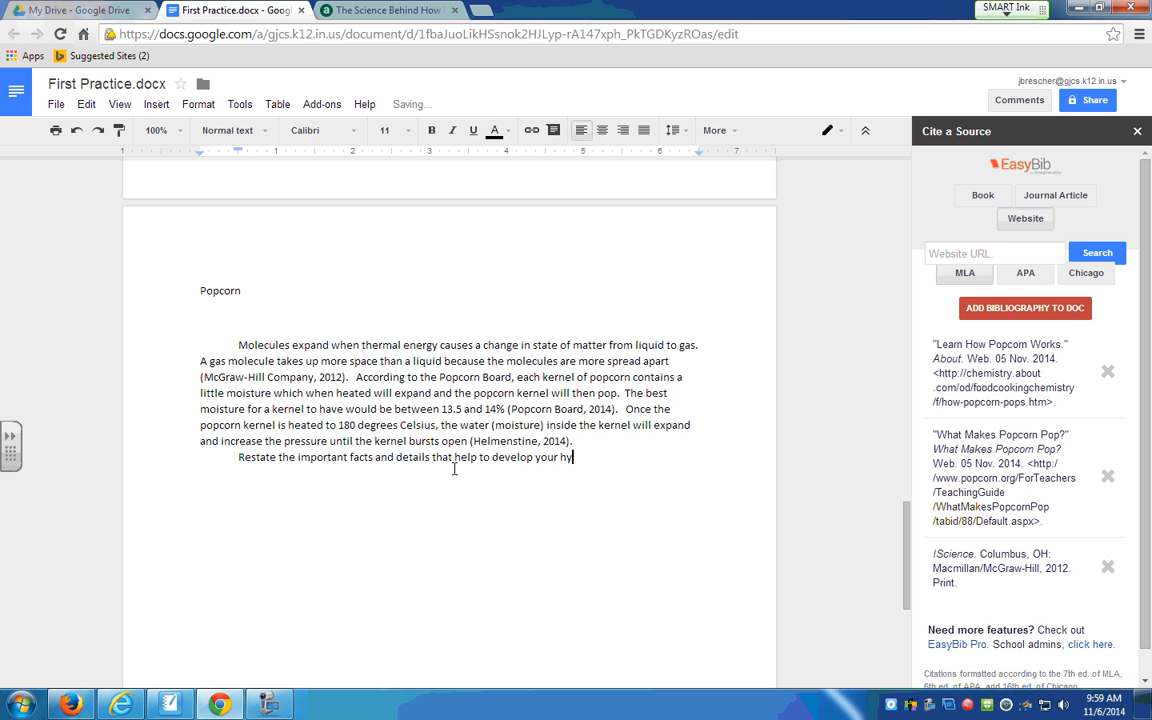
type("pothesis.")
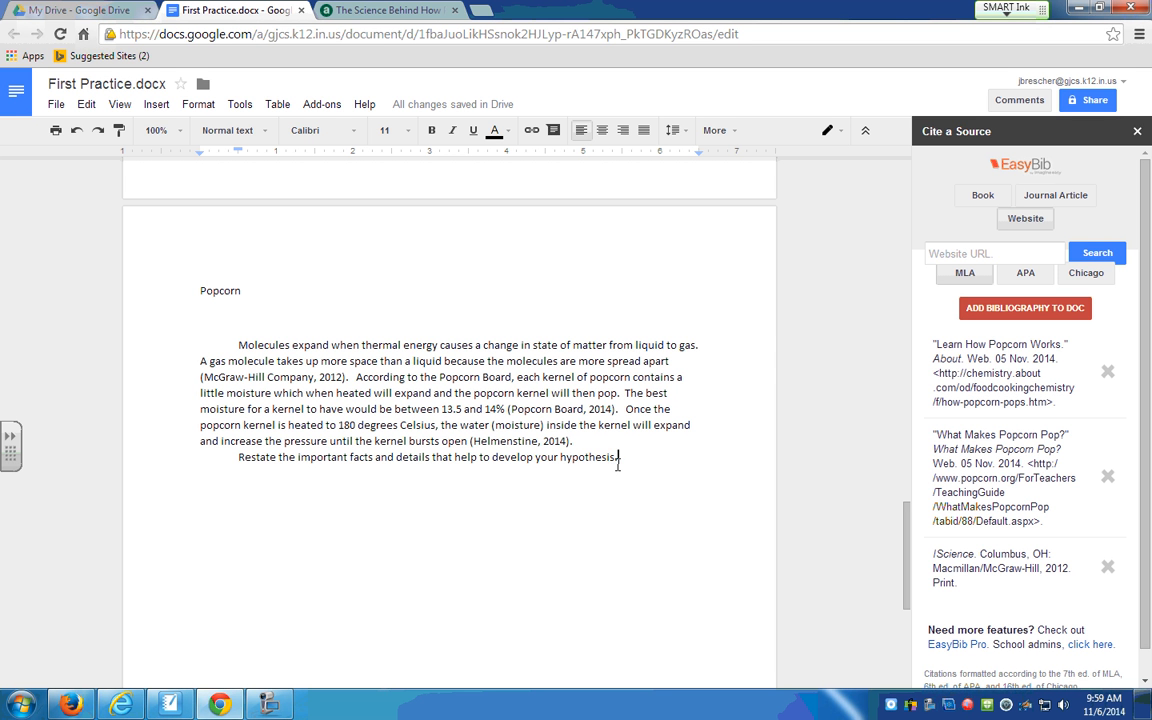
Step: Add several blank lines below the sentence about restating the important facts and details
key("Return")
key("Return")
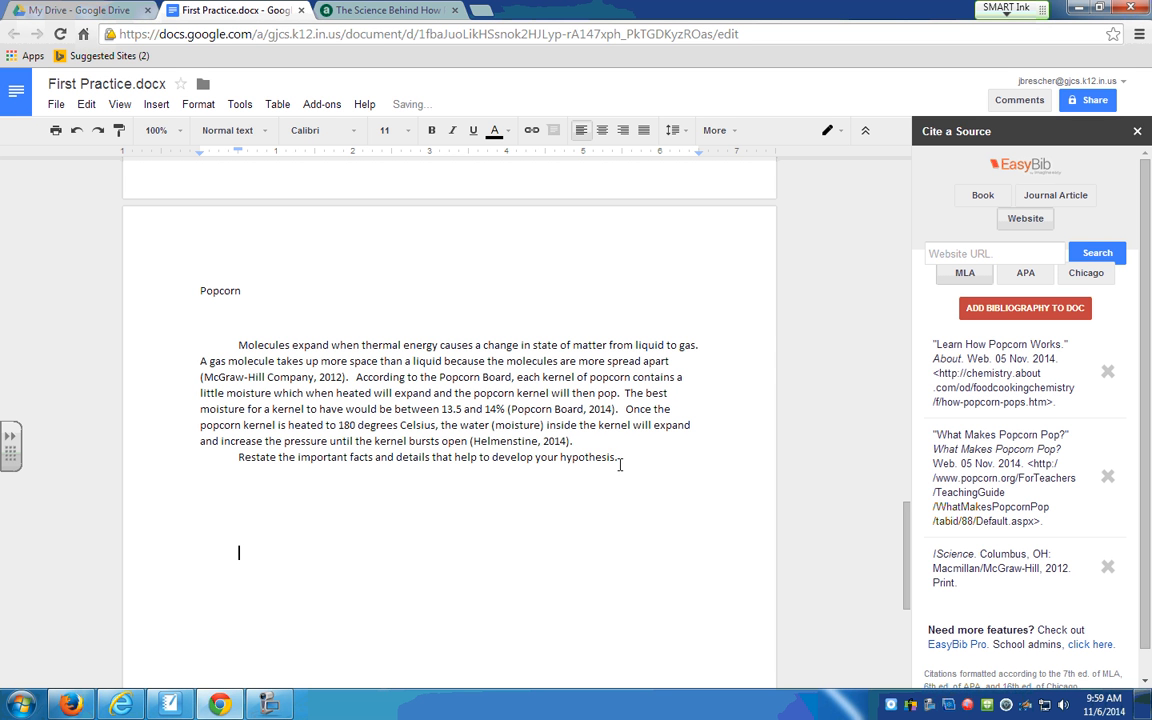
key("Return")
key("Return")
key("Return")
key("Return")
key("Return")
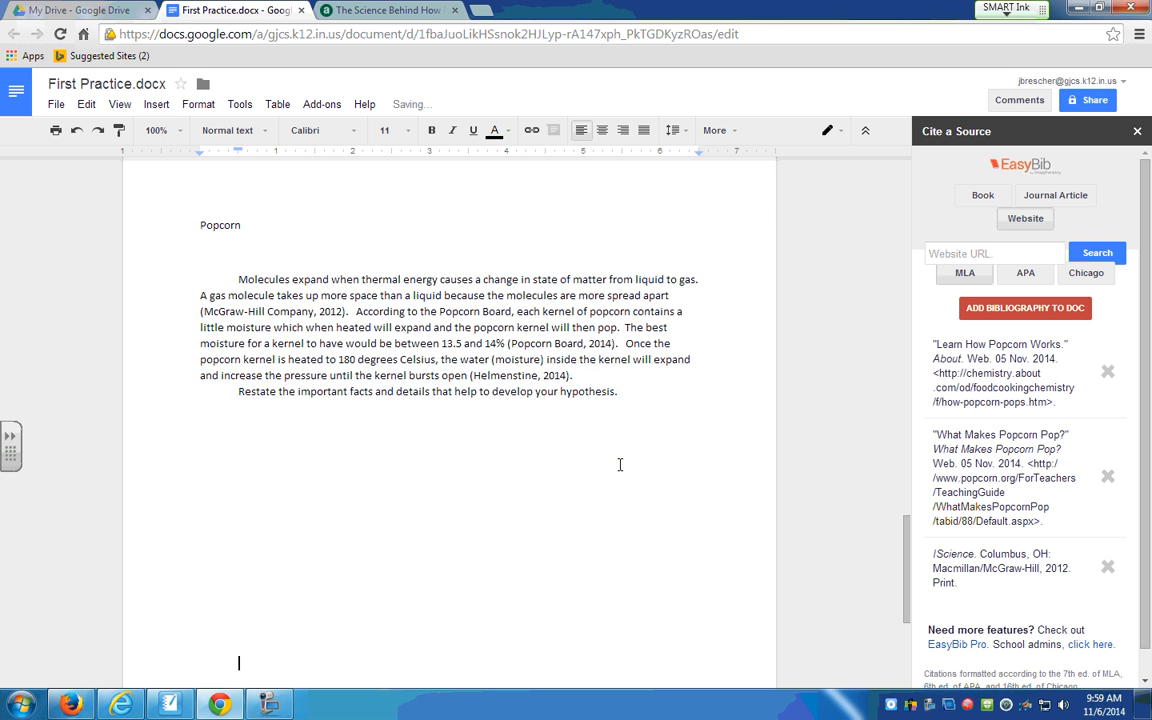
Step: Insert a page break after the blank lines and add the EasyBib MLA bibliography to the new page
left_click(156, 104)
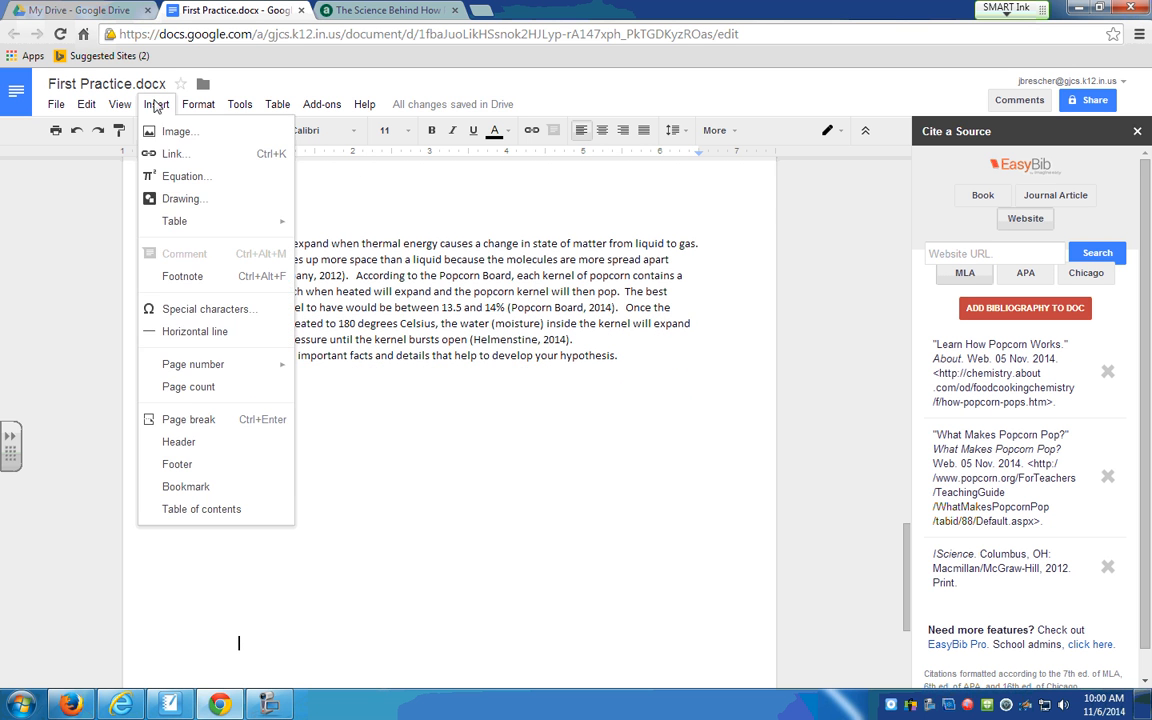
left_click(174, 419)
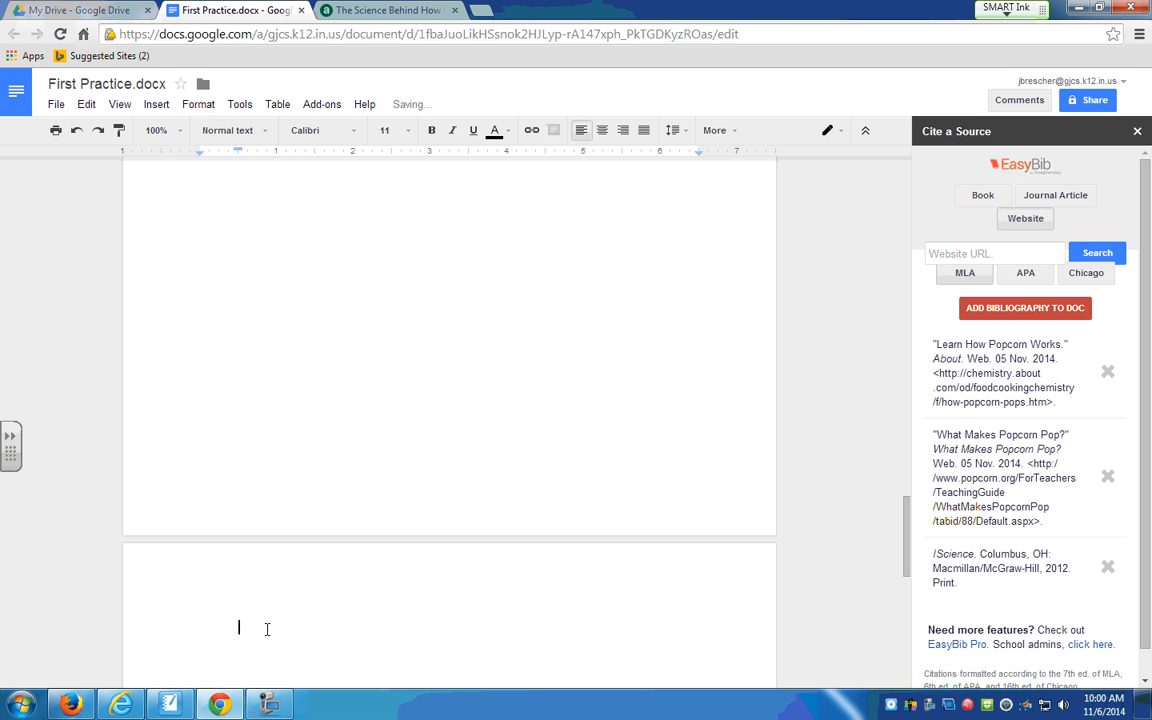
left_click(1025, 312)
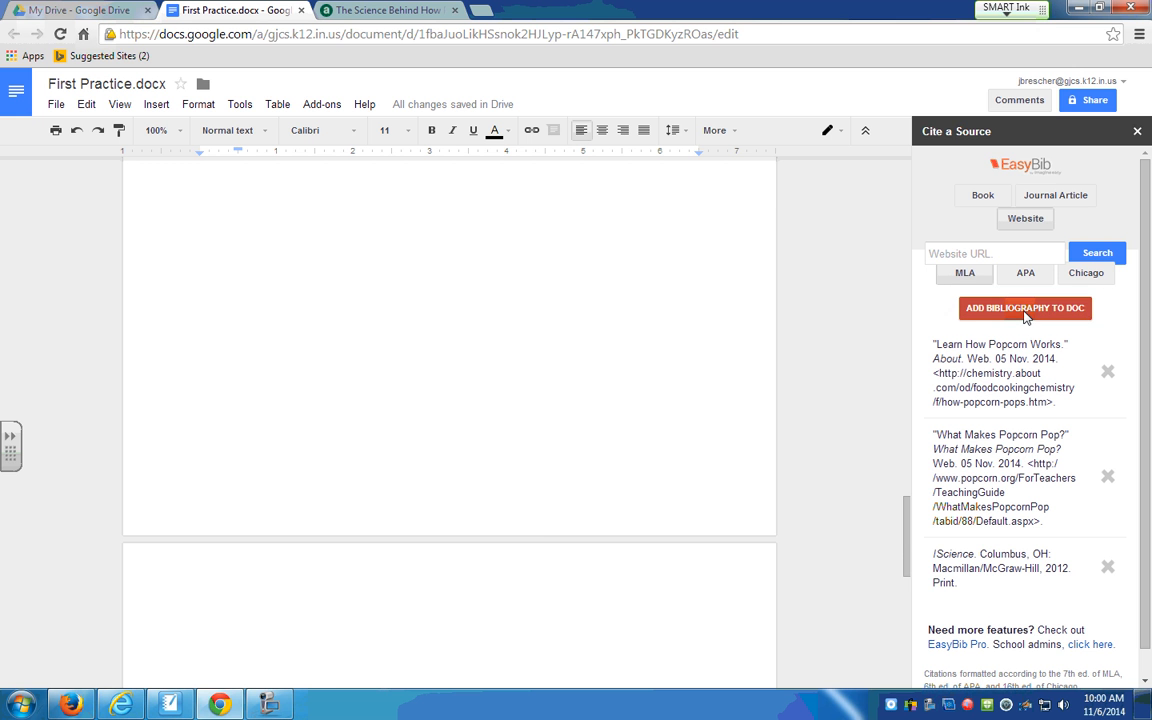
scroll(544, 545, "down", 3)
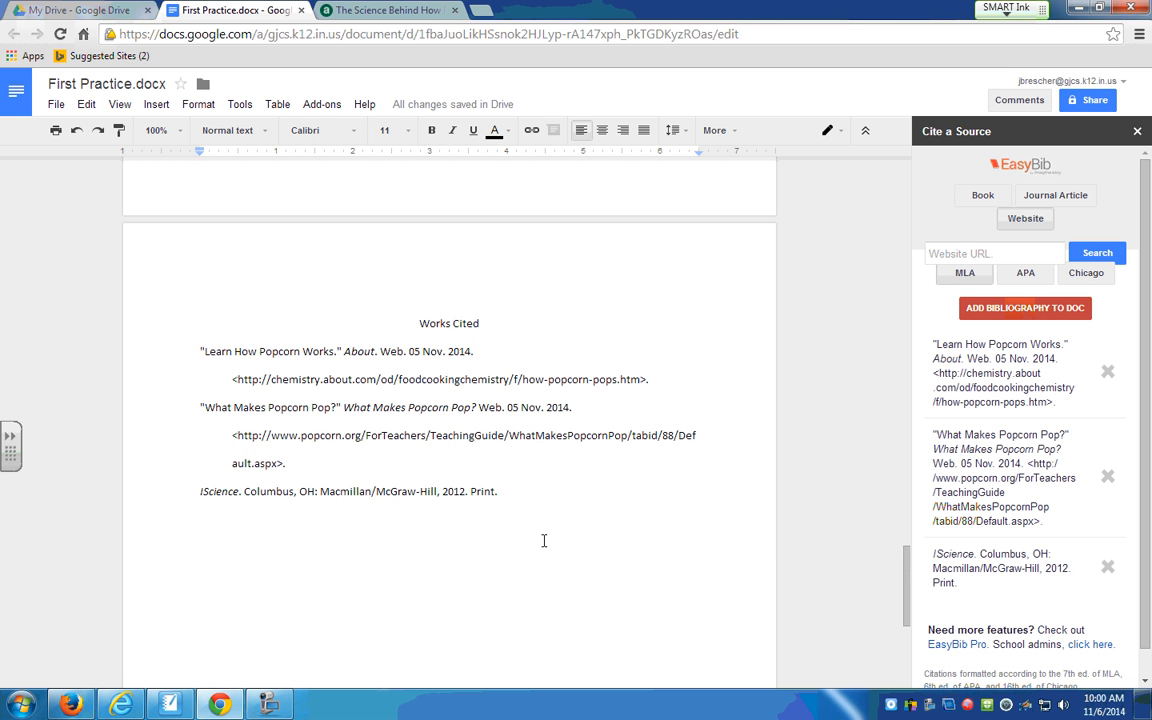